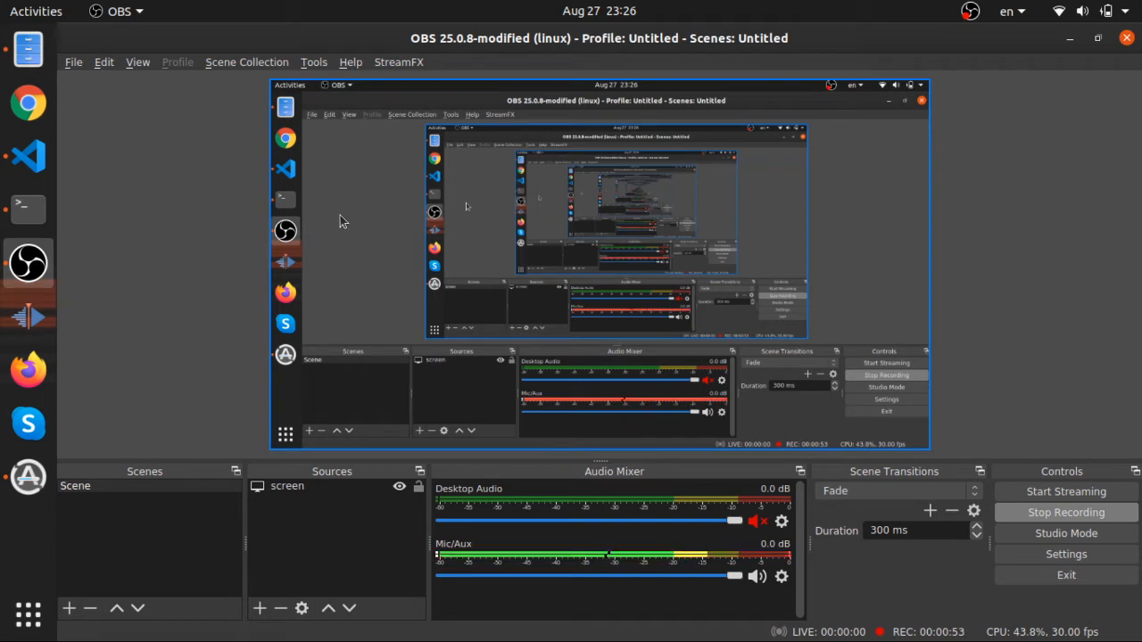
Leave OBS and bring the RxDB-WebSockets-Express project up in the code editor
click(165, 219)
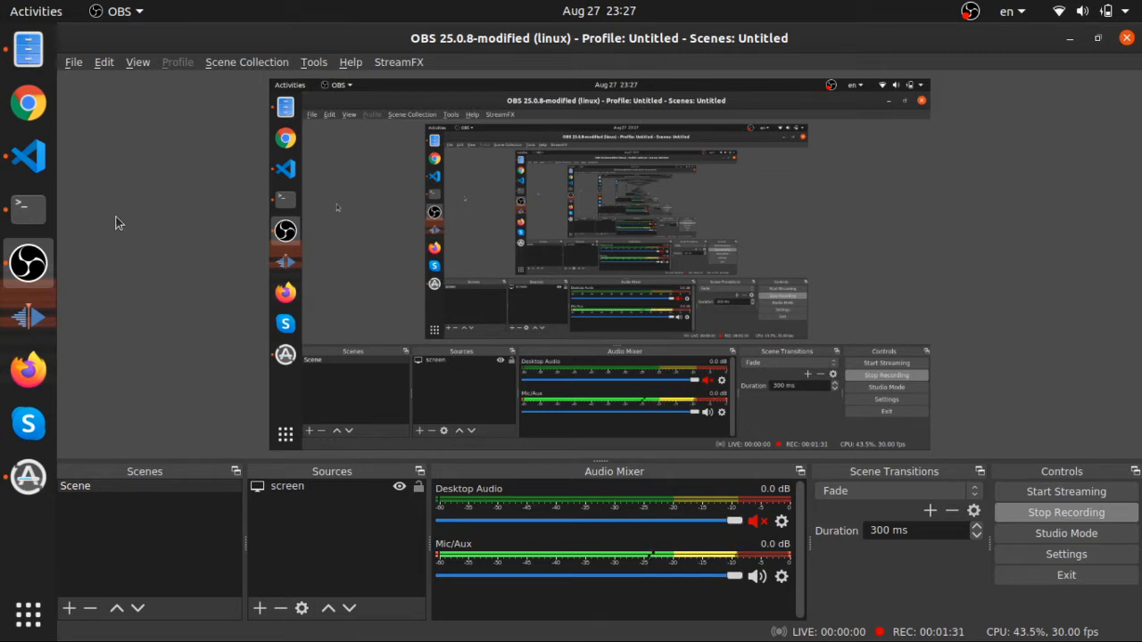
click(28, 156)
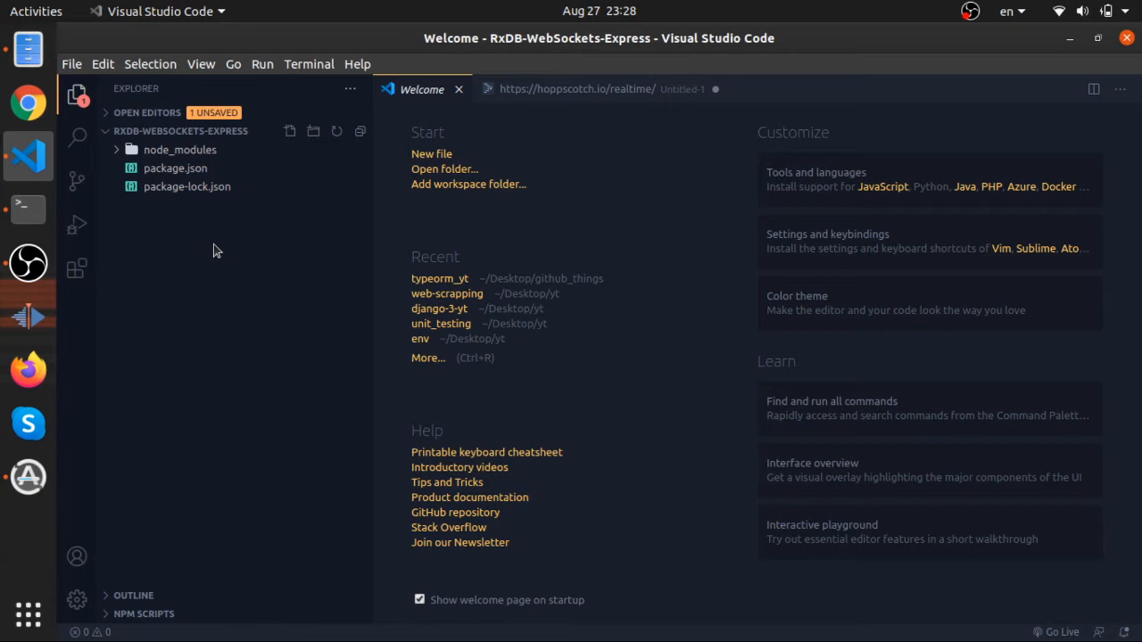
Raise the terminal window, opened at the Desktop folder, over the editor
click(215, 248)
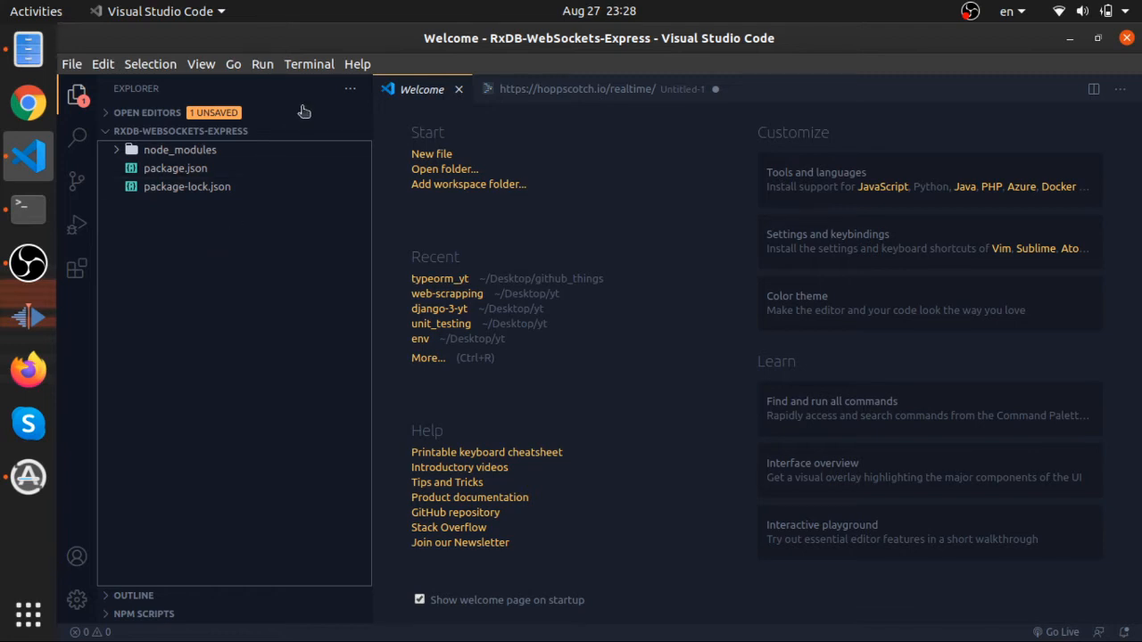
click(27, 208)
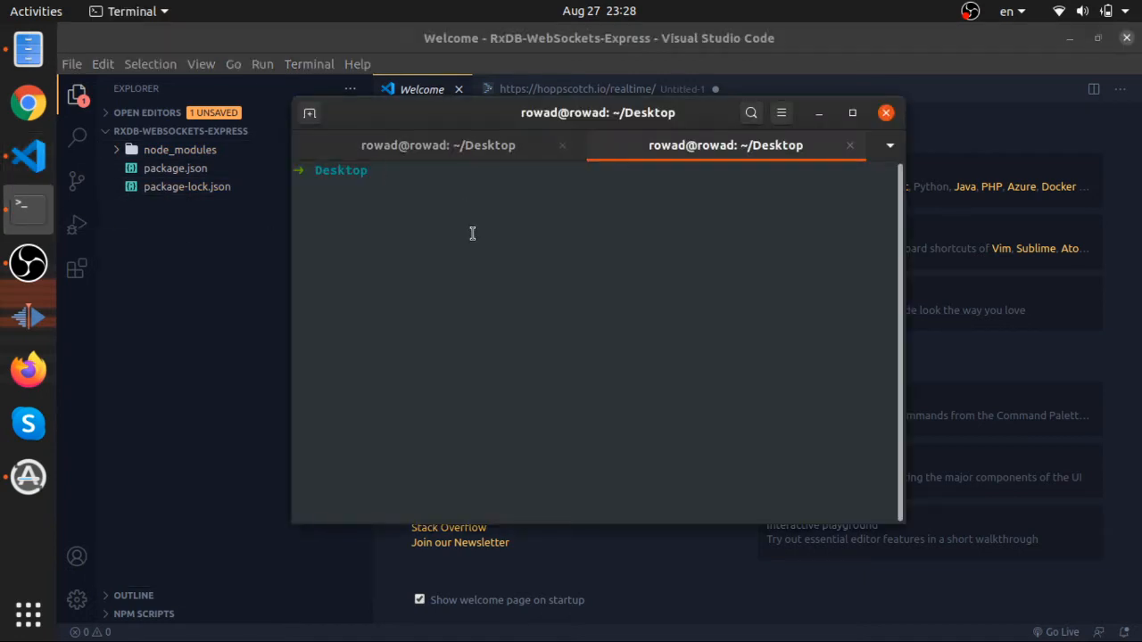
text(mkdir)
text(RxDBw)
Create the RxDB-WebSockets-Express folder and change into it
key(BackSpace)
text(-)
key(Tab)
key(Return)
text(cd R)
key(Tab)
key(Tab)
key(Tab)
key(Tab)
key(Return)
key(Return)
text(npm init -y)
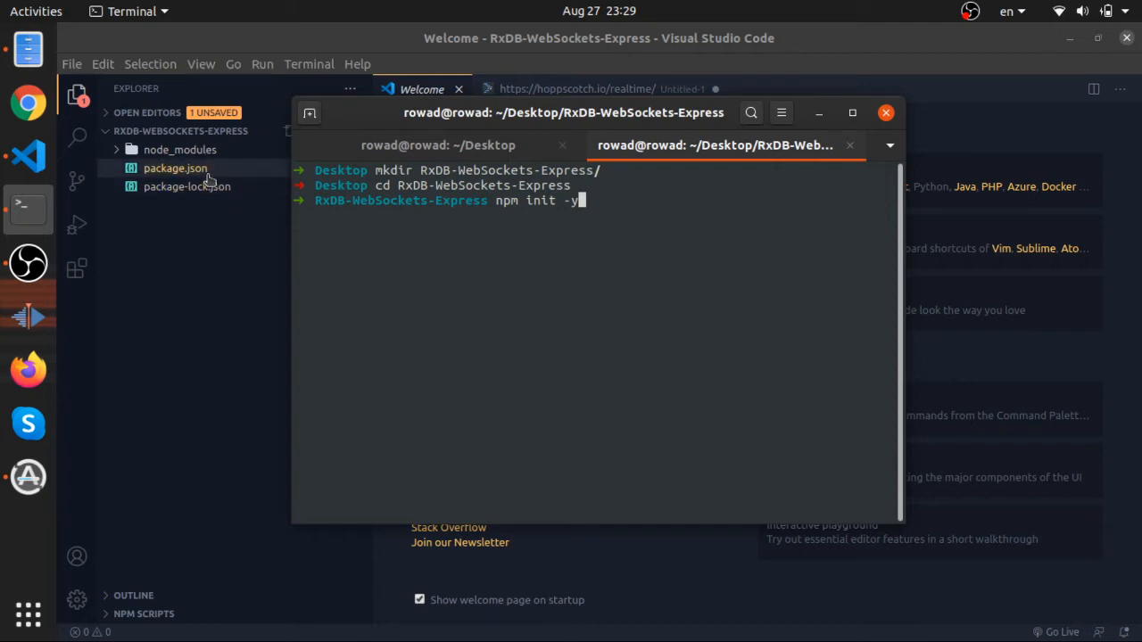
Check node_modules in the editor, initialise the project with npm and install socket.io and express
click(149, 151)
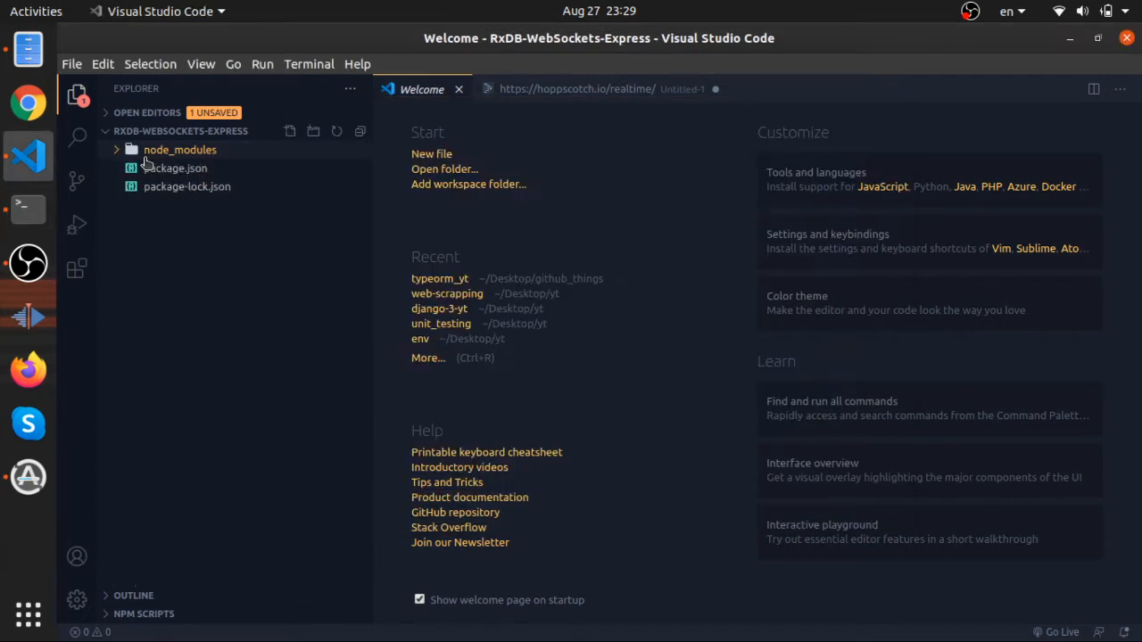
click(153, 149)
scroll(172, 251, down, 5)
scroll(172, 251, down, 10)
scroll(172, 250, up, 12)
scroll(172, 250, up, 3)
click(152, 150)
key(alt+Tab)
key(ctrl+c)
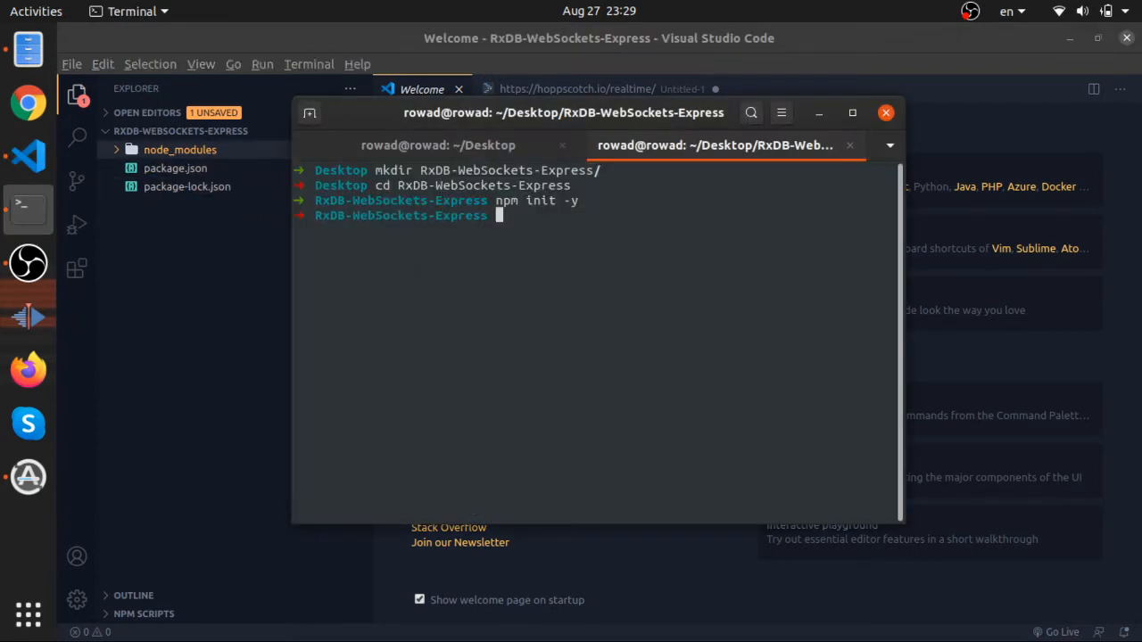
text(nm)
key(BackSpace)
key(BackSpace)
text(npm i)
text(socket.io express)
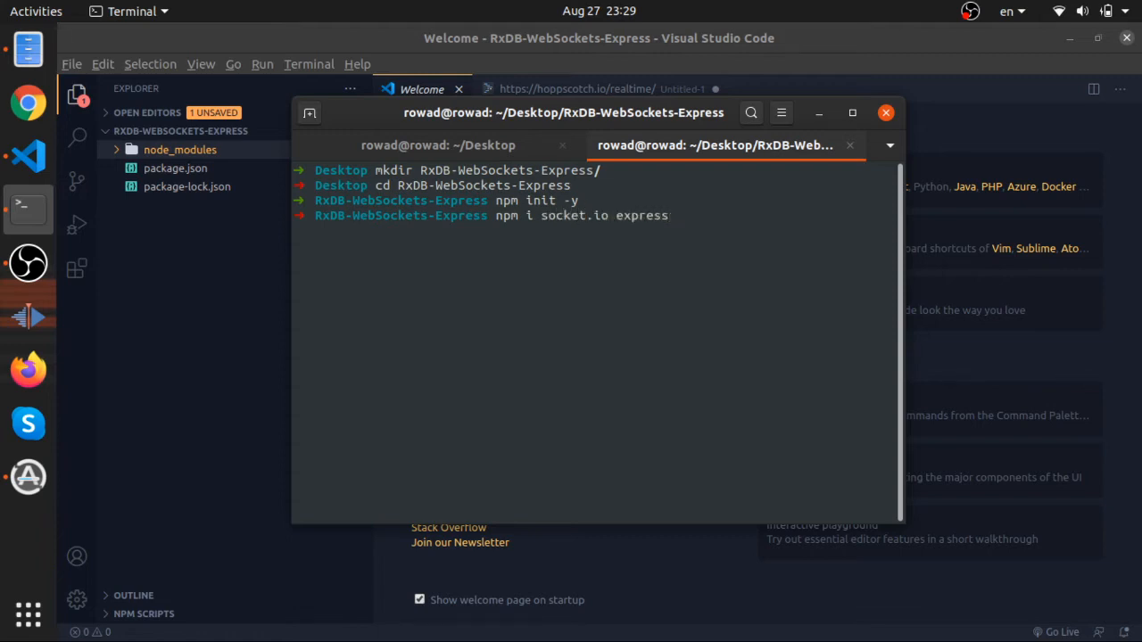
key(Return)
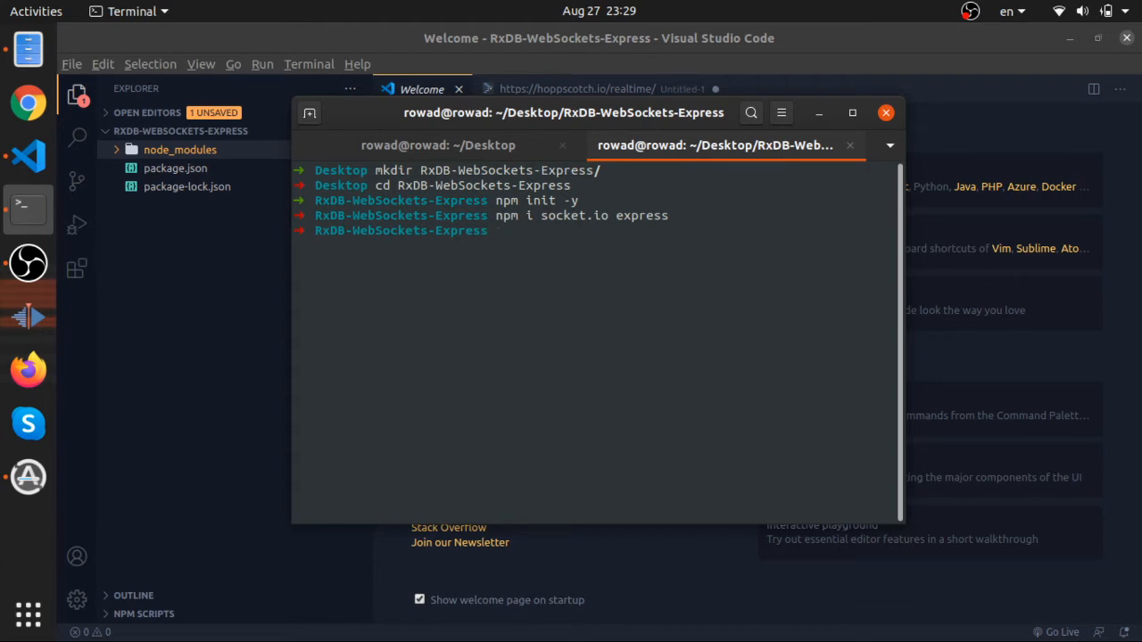
Review the socket.io install command in the terminal and glance at the project file tree
mouse_move(540, 215)
mouse_down()
mouse_move(615, 206)
mouse_move(607, 221)
mouse_up()
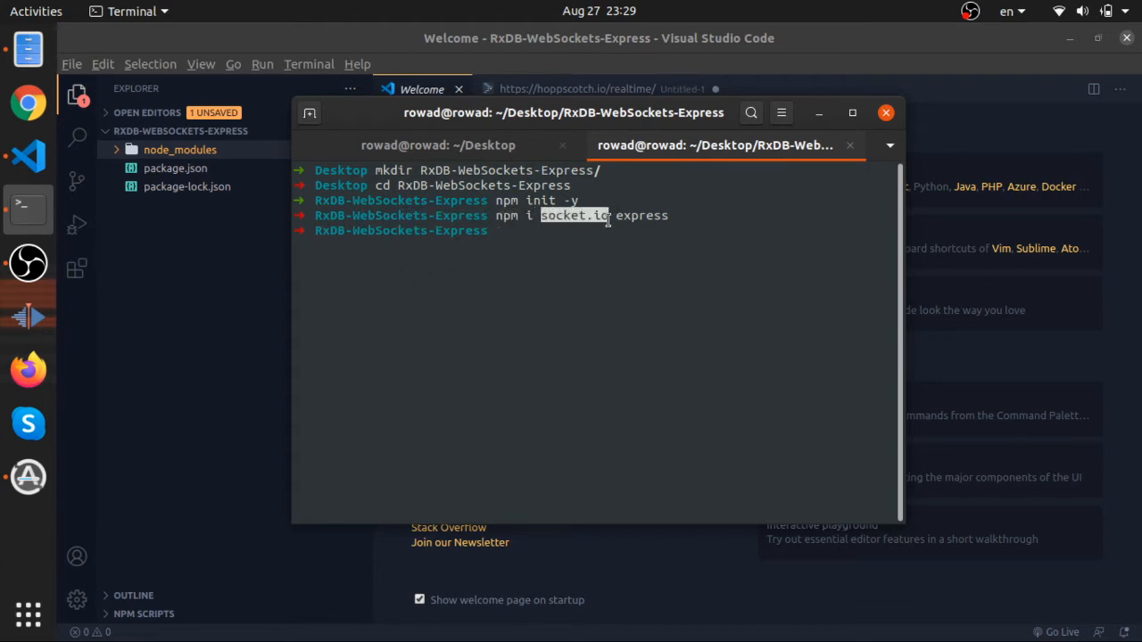
key(alt+Tab)
click(281, 289)
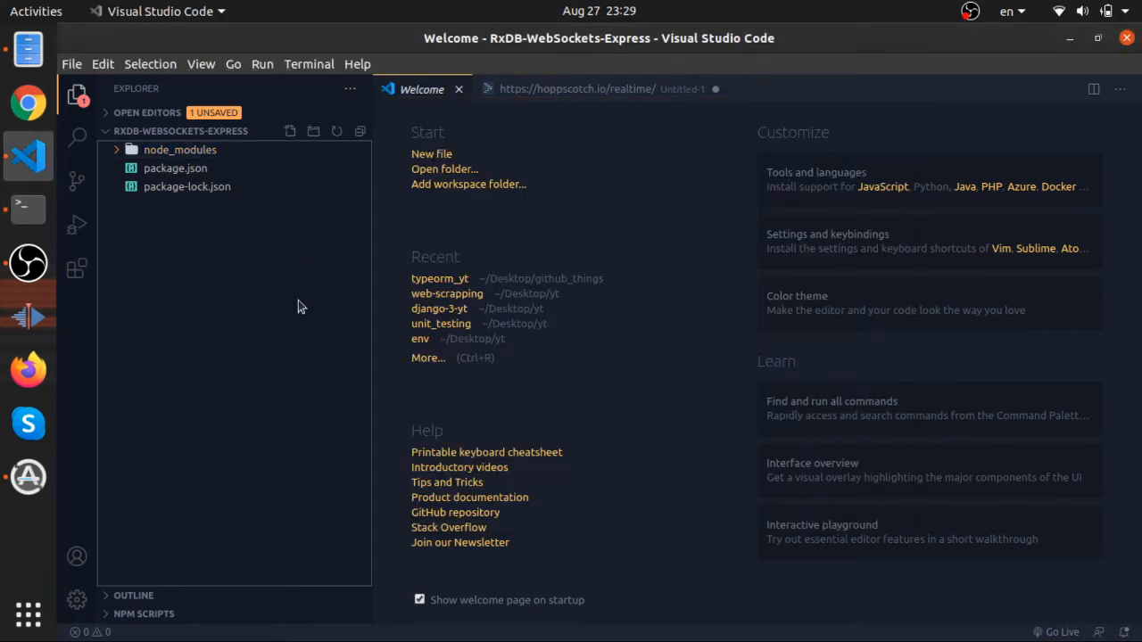
key(alt+Tab)
click(592, 230)
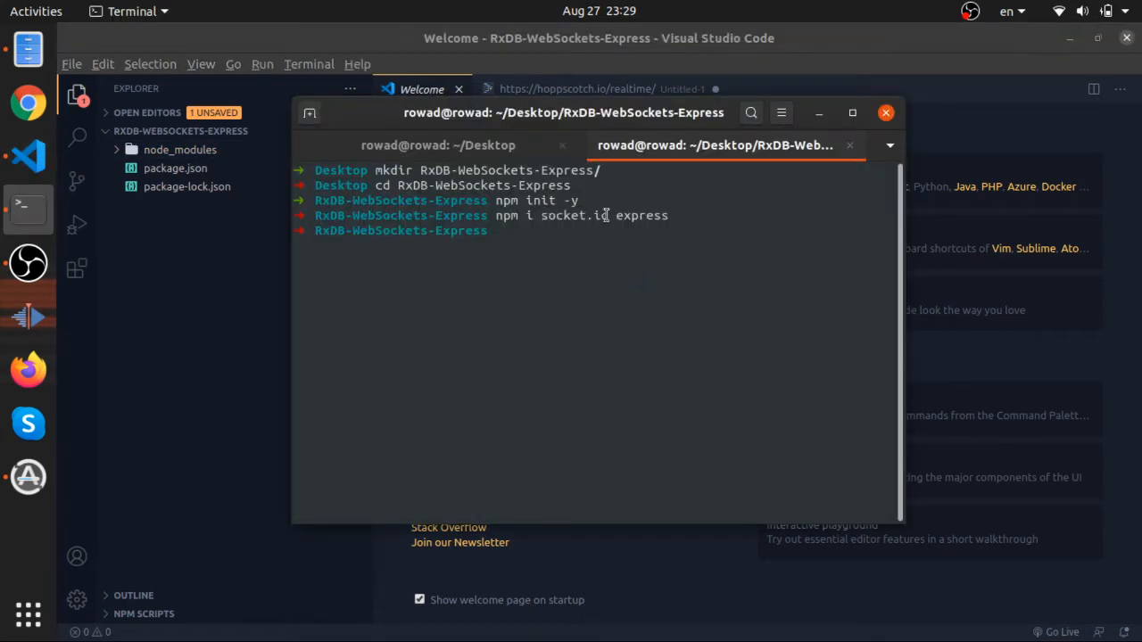
drag(608, 216, 532, 210)
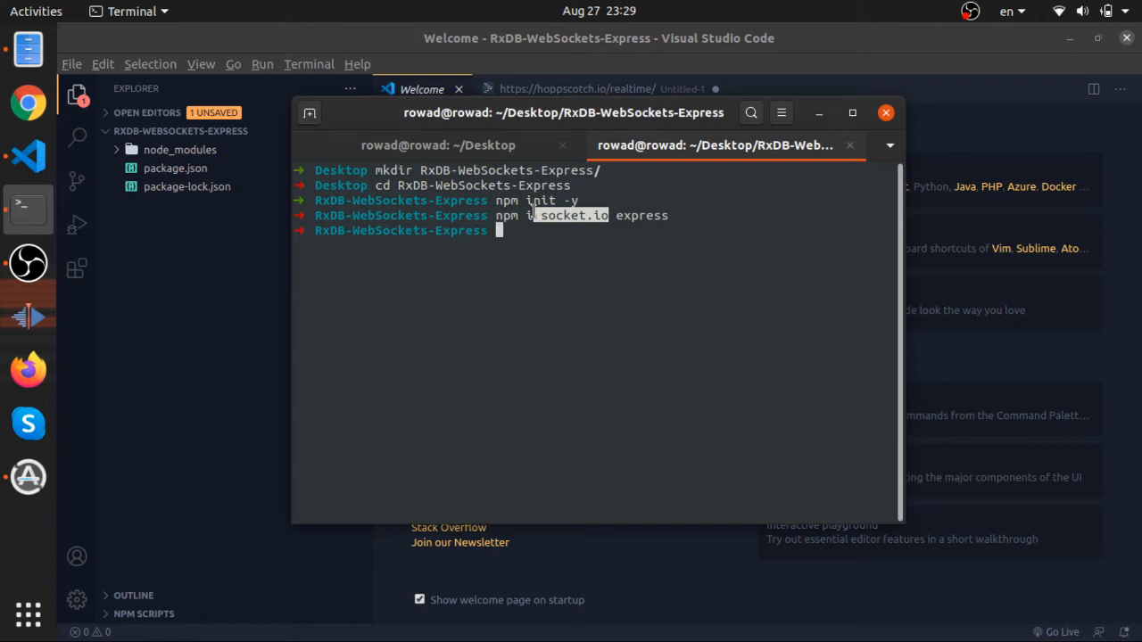
click(539, 221)
Create server.js and require the express module on its first line
key(alt+Tab)
click(291, 132)
text(s)
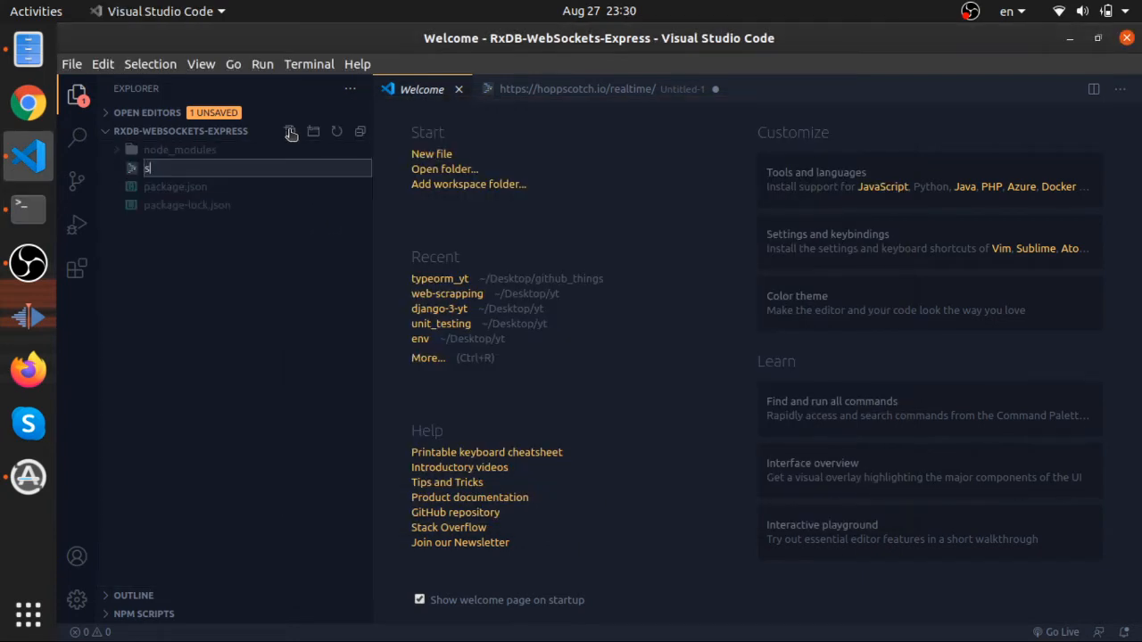
text(js)
key(Return)
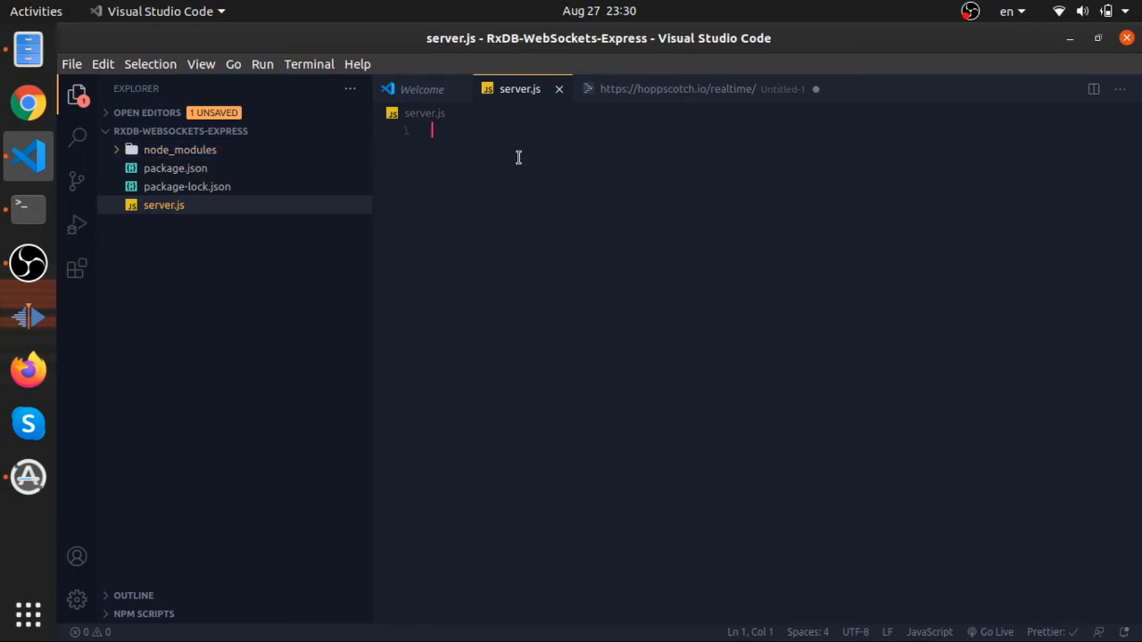
text(const app = req)
key(Return)
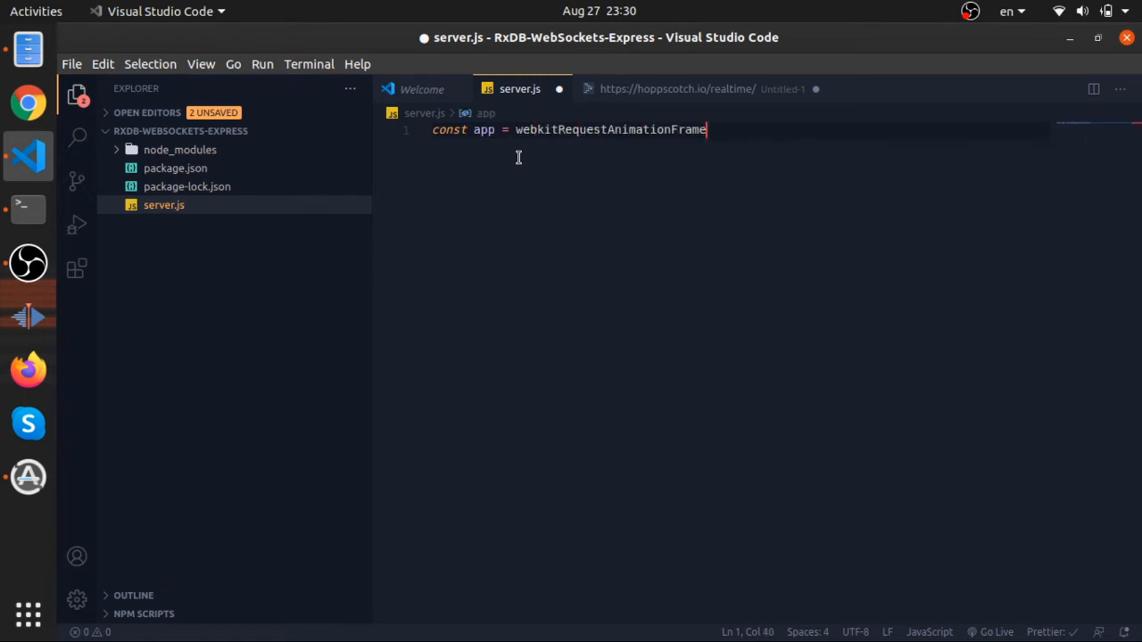
key(ctrl+z)
text(u)
key(Return)
text(('ex)
key(Return)
key(End)
key(ctrl+shift+Left)
key(ctrl+shift+Left)
key(ctrl+shift+Left)
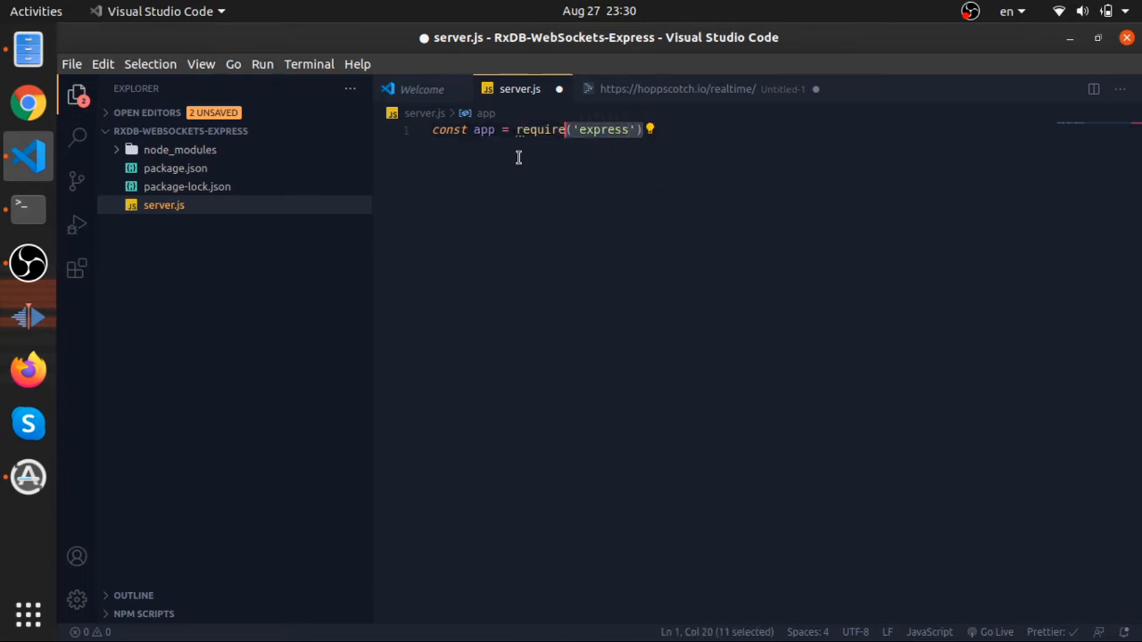
key(ctrl+shift+Left)
key(End)
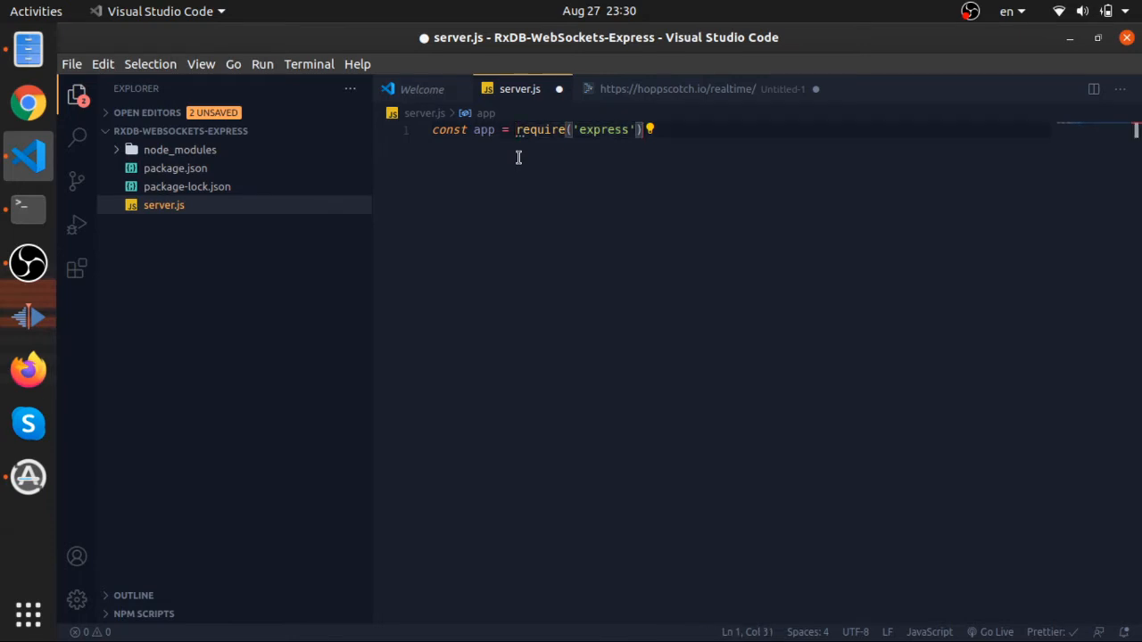
text(())
key(Return)
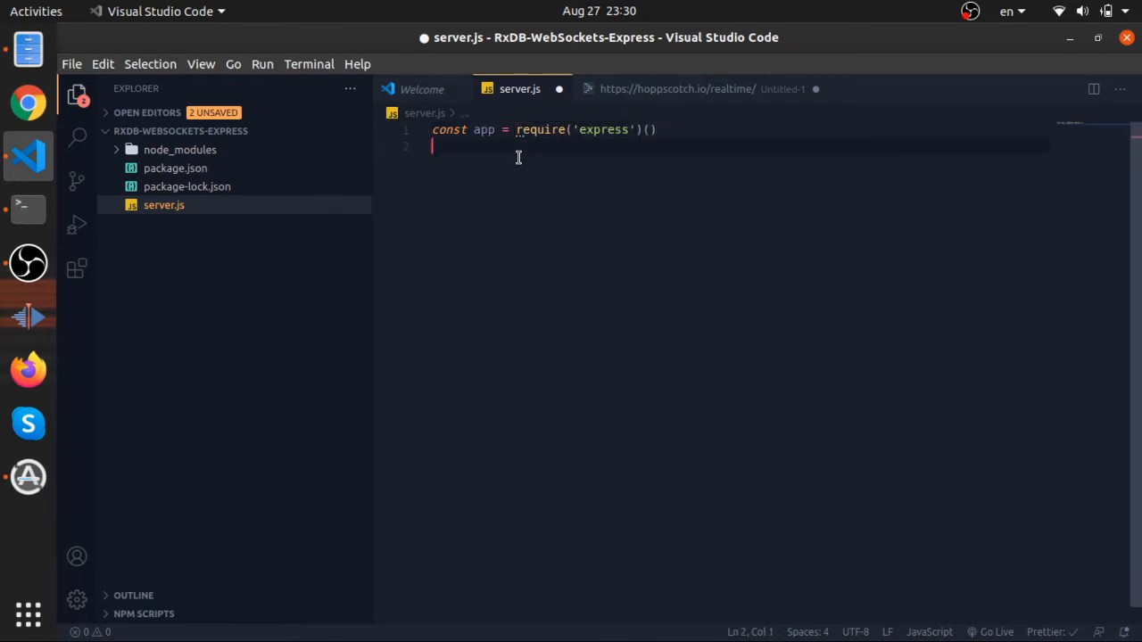
text(cons)
Add the http createServer setup and the socket.io require bound to it
key(ctrl+shift+Left)
text(const http)
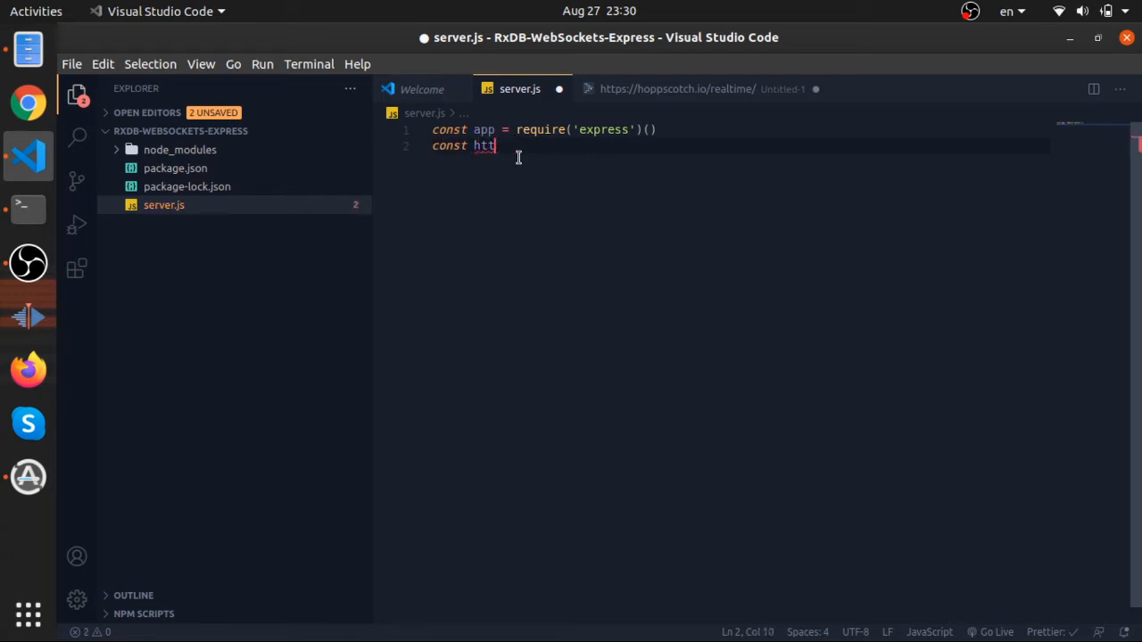
text( = require('h)
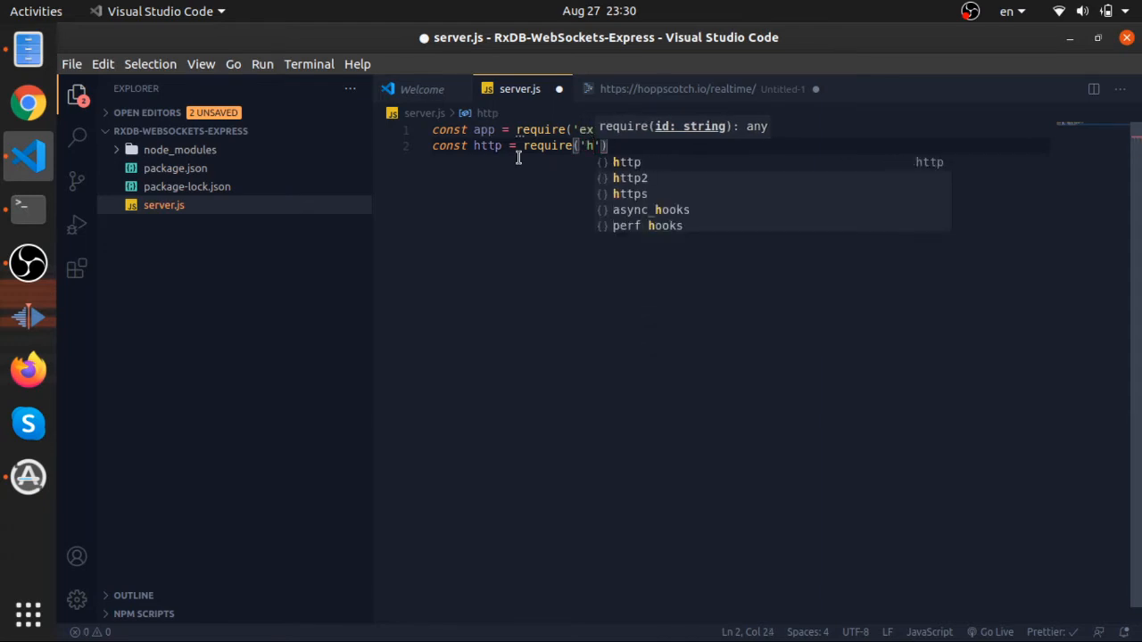
key(Return)
key(Right)
key(Right)
text(.cr)
key(Return)
text((app)
key(Escape)
key(End)
key(Return)
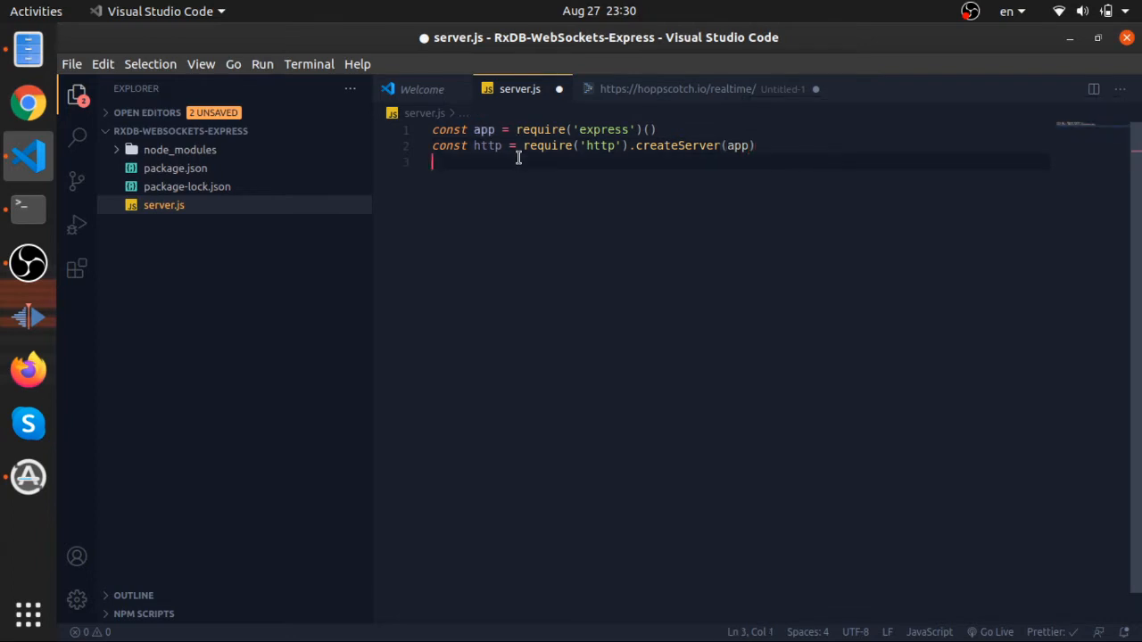
text(const io = )
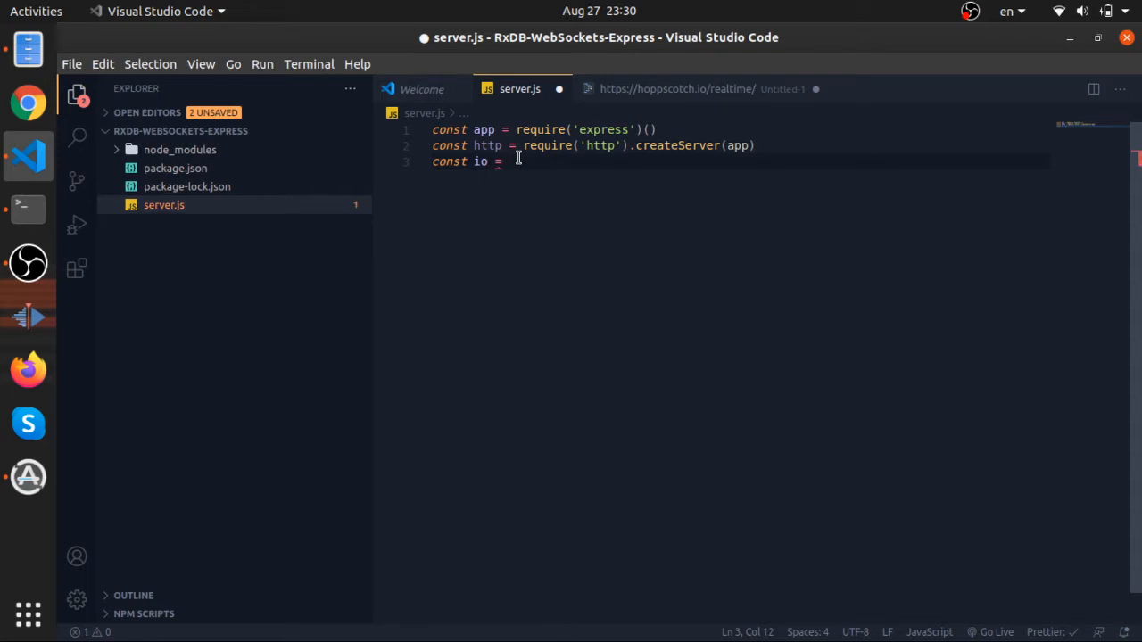
text(re)
key(Return)
text(('s)
key(Return)
key(End)
text((ht)
key(BackSpace)
key(BackSpace)
key(BackSpace)
text((http)
key(End)
key(Return)
key(Return)
key(Return)
text(require)
Make http listen on port 3000 logging 'Started on localhost:3000', and save
key(ctrl+BackSpace)
text(http.l)
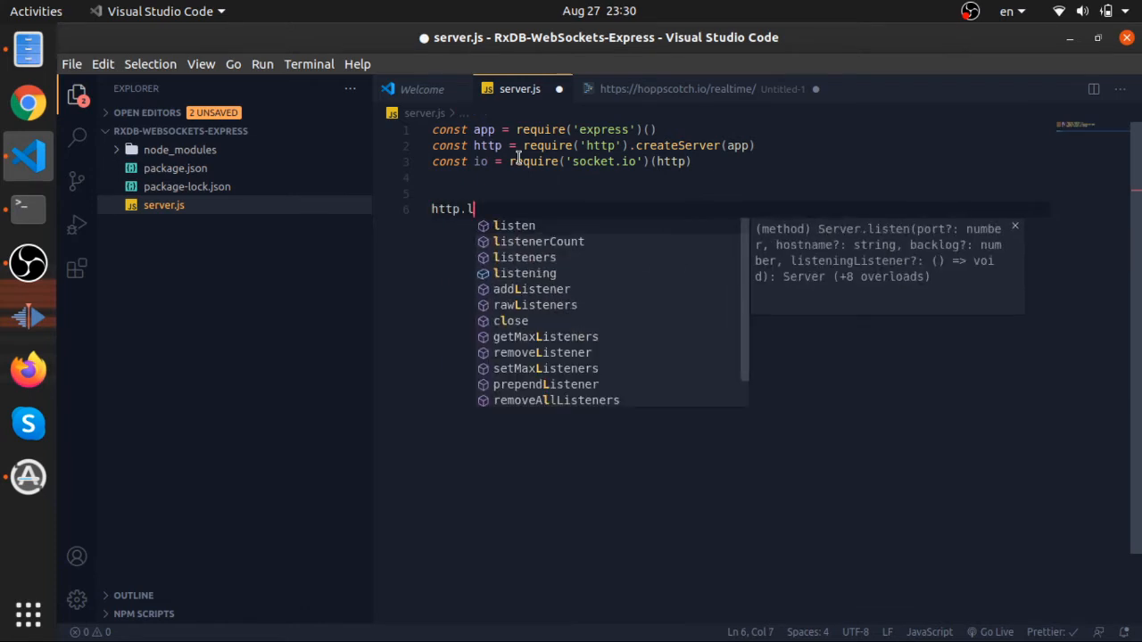
text(isten)
key(Escape)
text(()
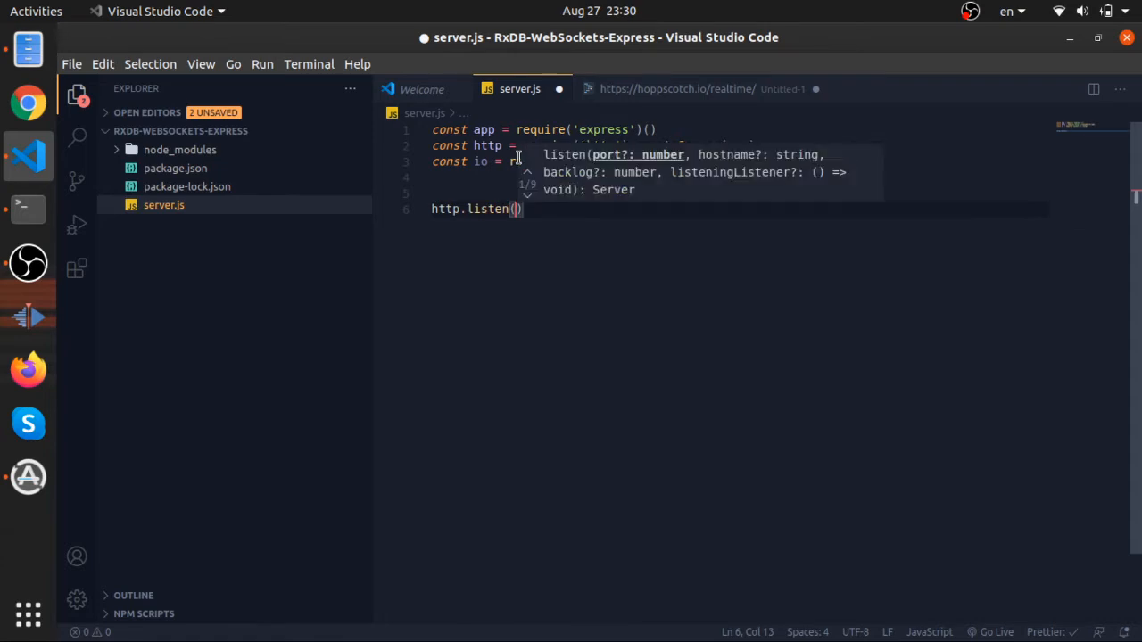
text(3000, () => {)
key(Return)
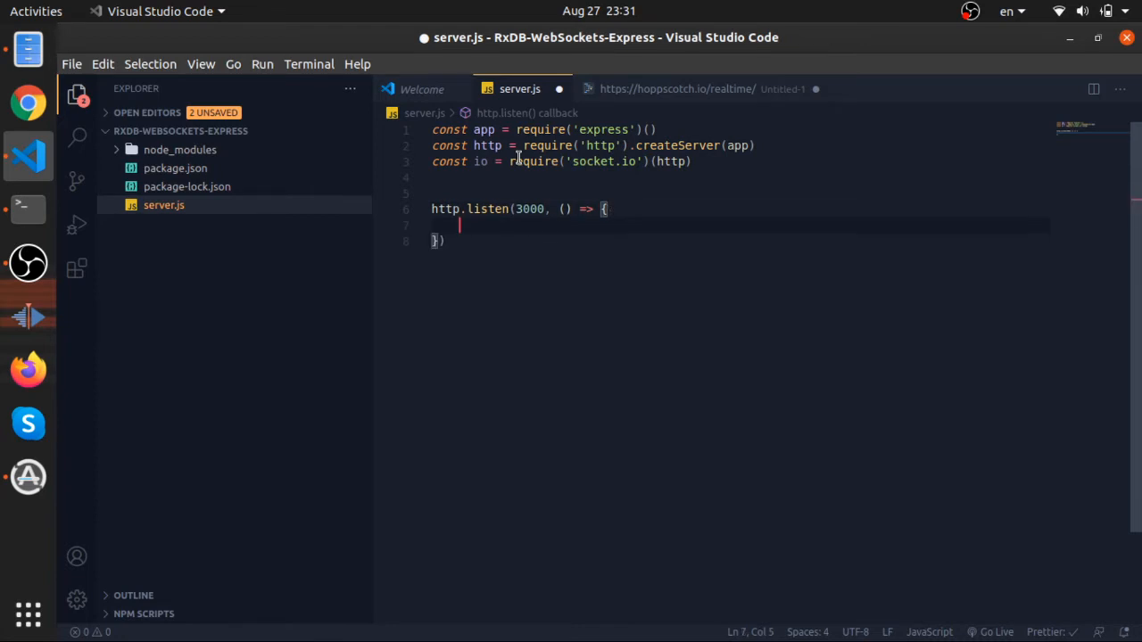
text(console.log('Started on )
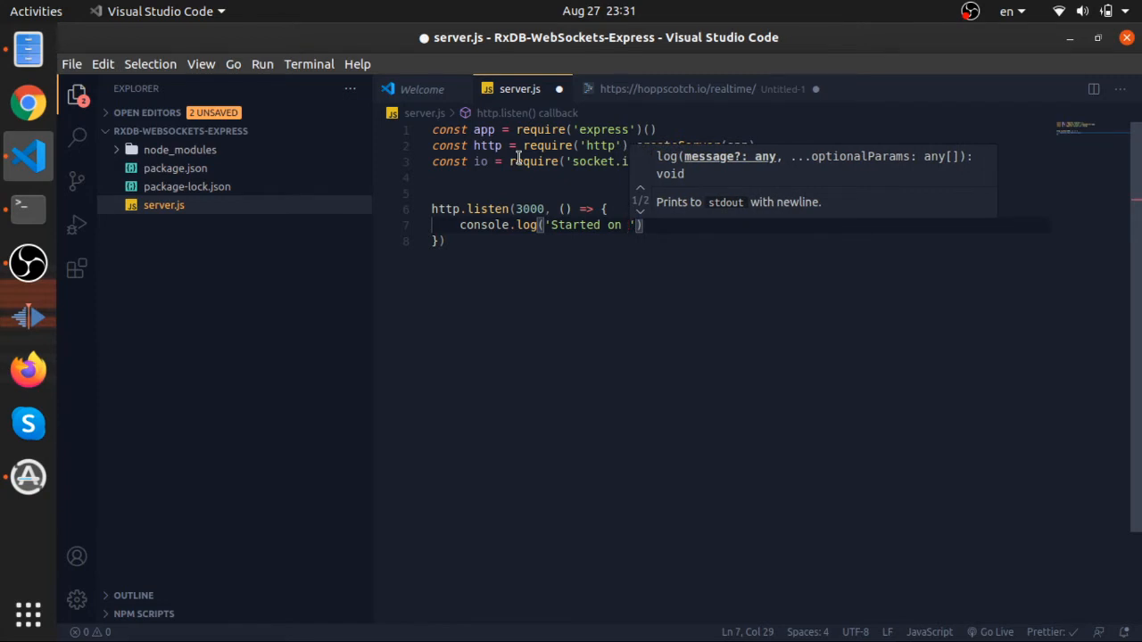
text(localhost:3000)
key(ctrl+s)
Begin an io.on('connection') handler below the require lines
drag(504, 268, 433, 145)
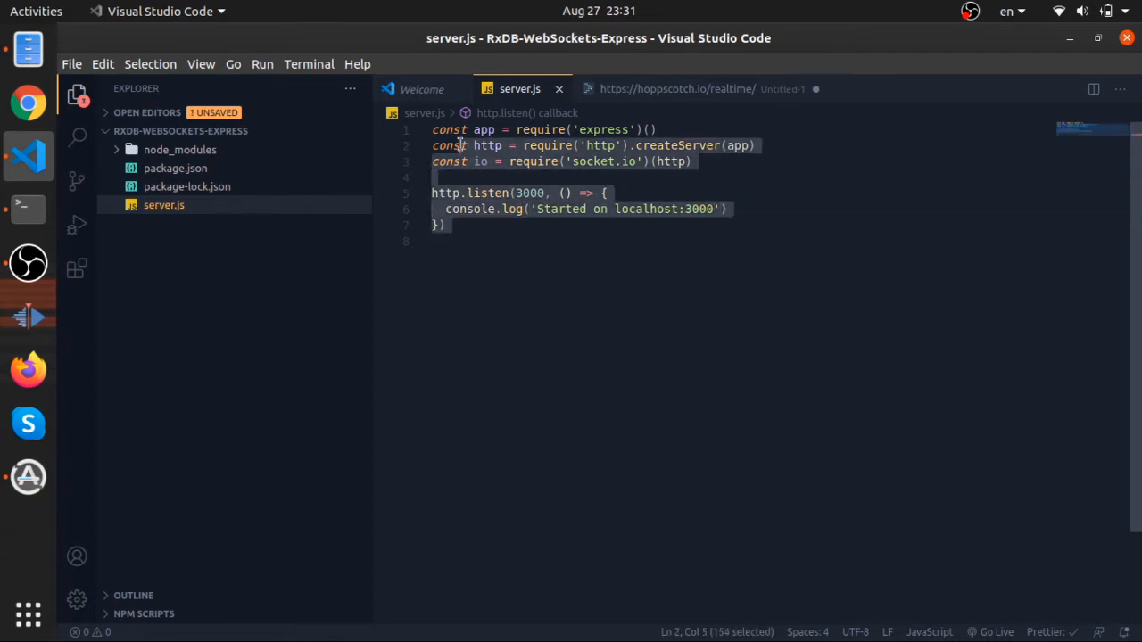
click(475, 179)
key(Return)
key(Return)
key(Up)
key(Up)
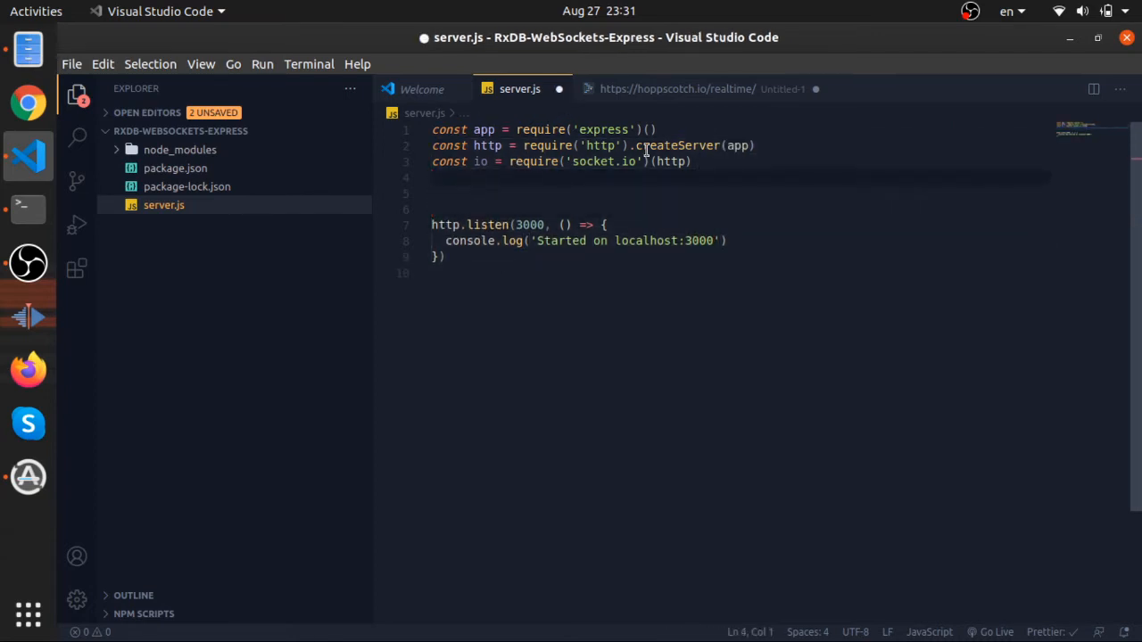
double_click(480, 161)
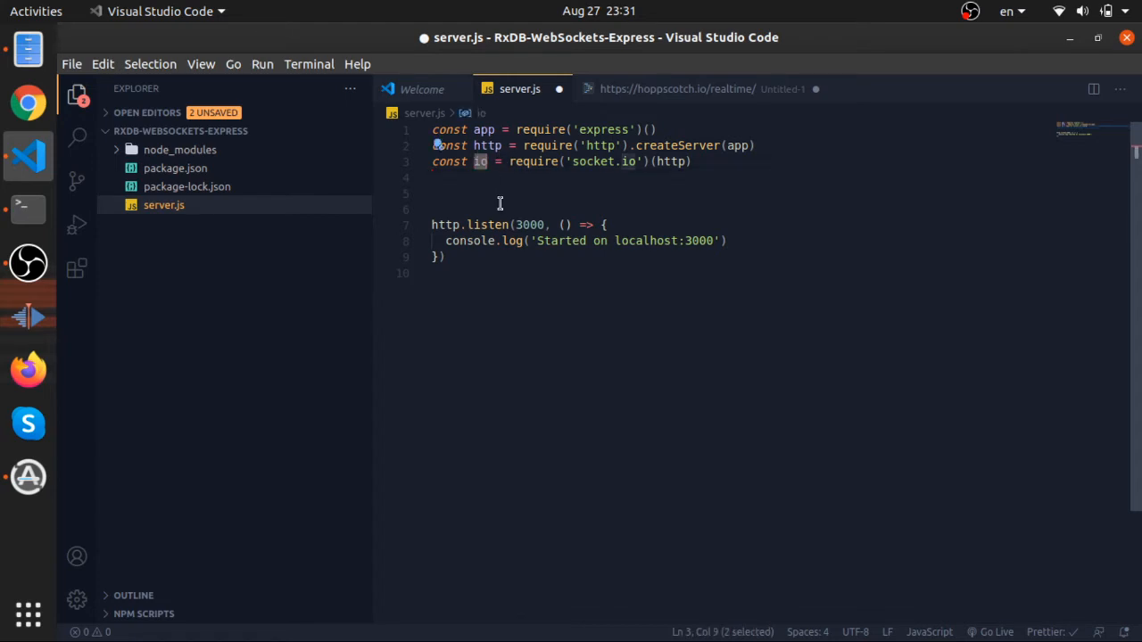
click(494, 194)
text(io.)
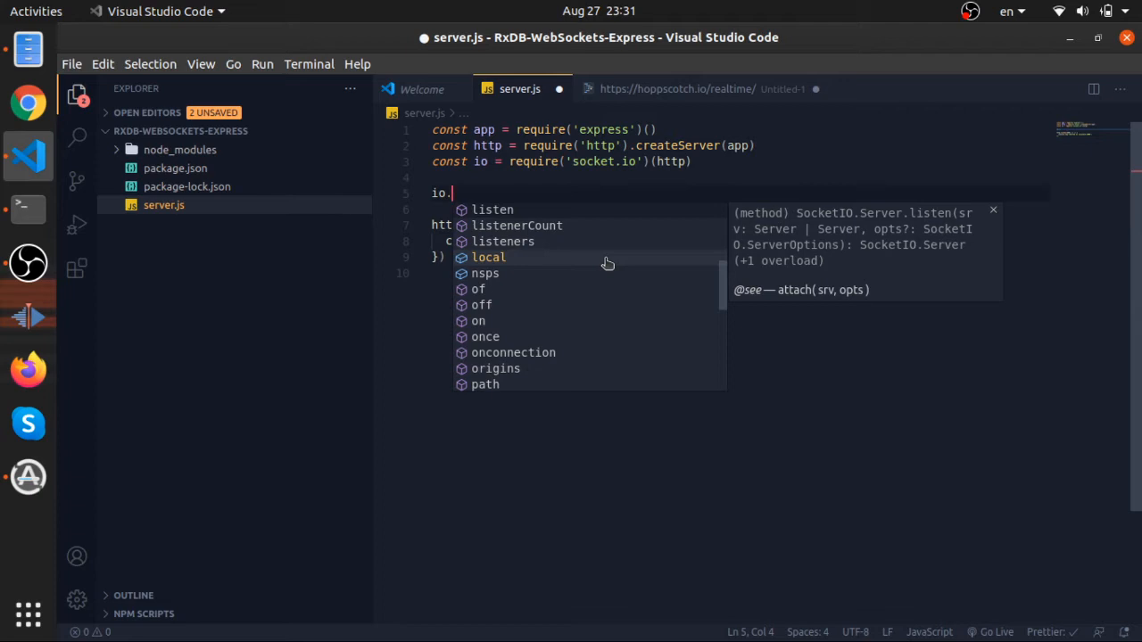
text(on)
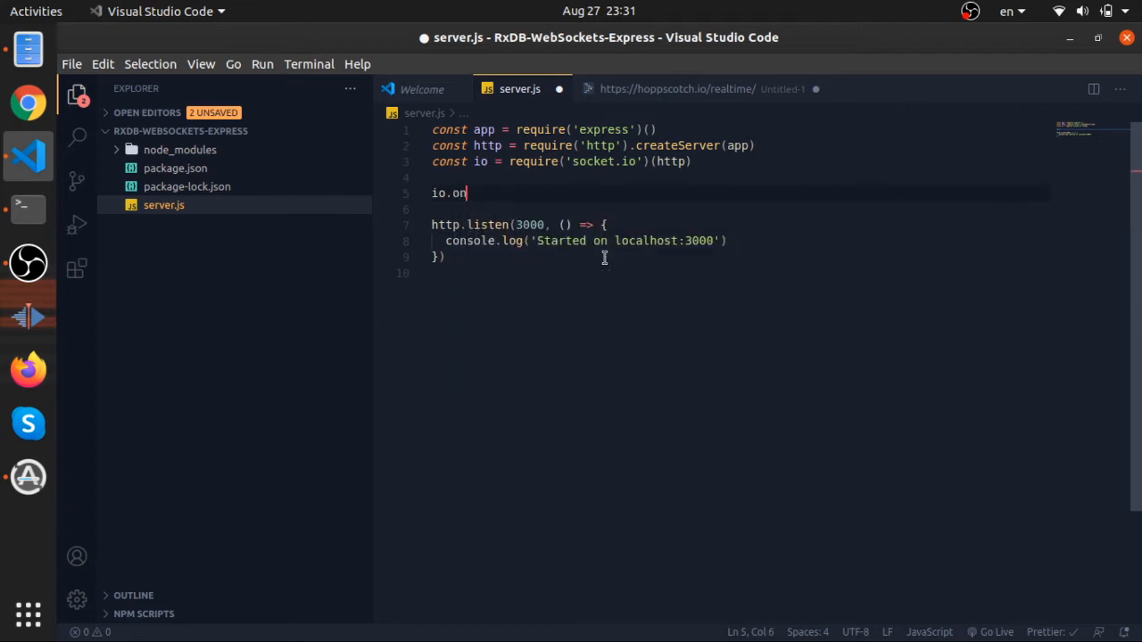
text(('connect)
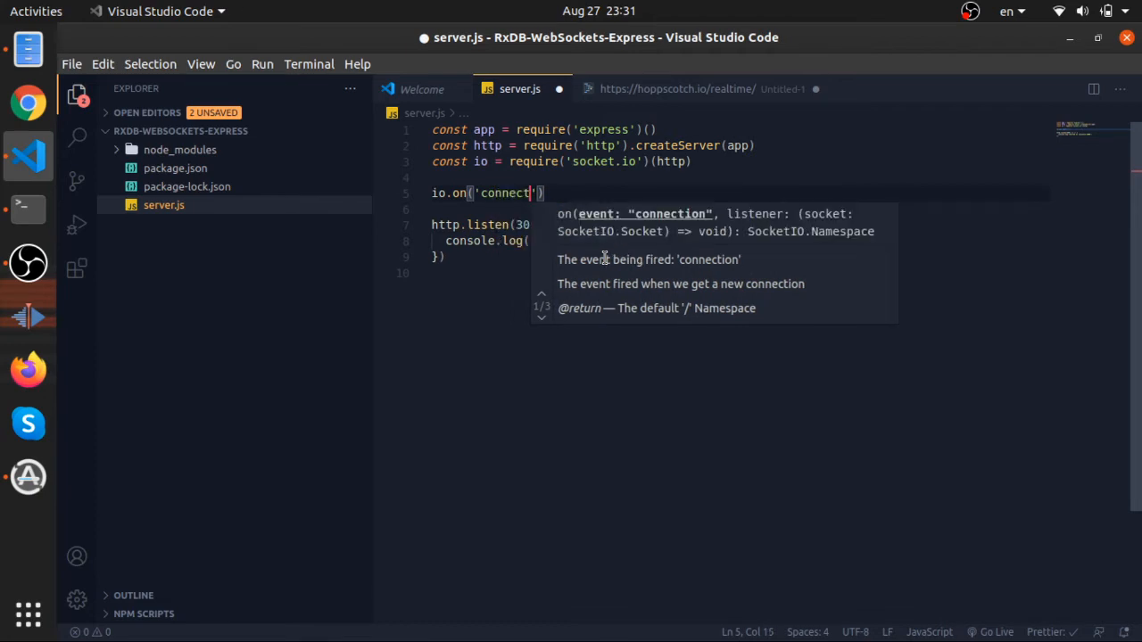
key(Escape)
key(ctrl+space)
key(Down)
key(Return)
key(Right)
key(Right)
key(Left)
text(,)
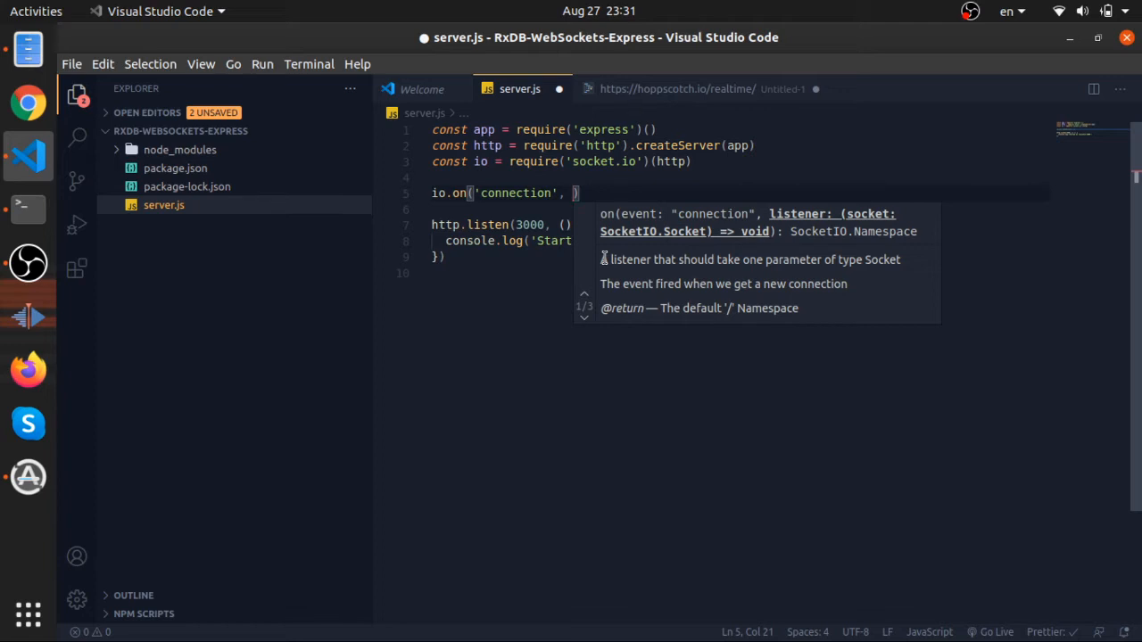
text(())
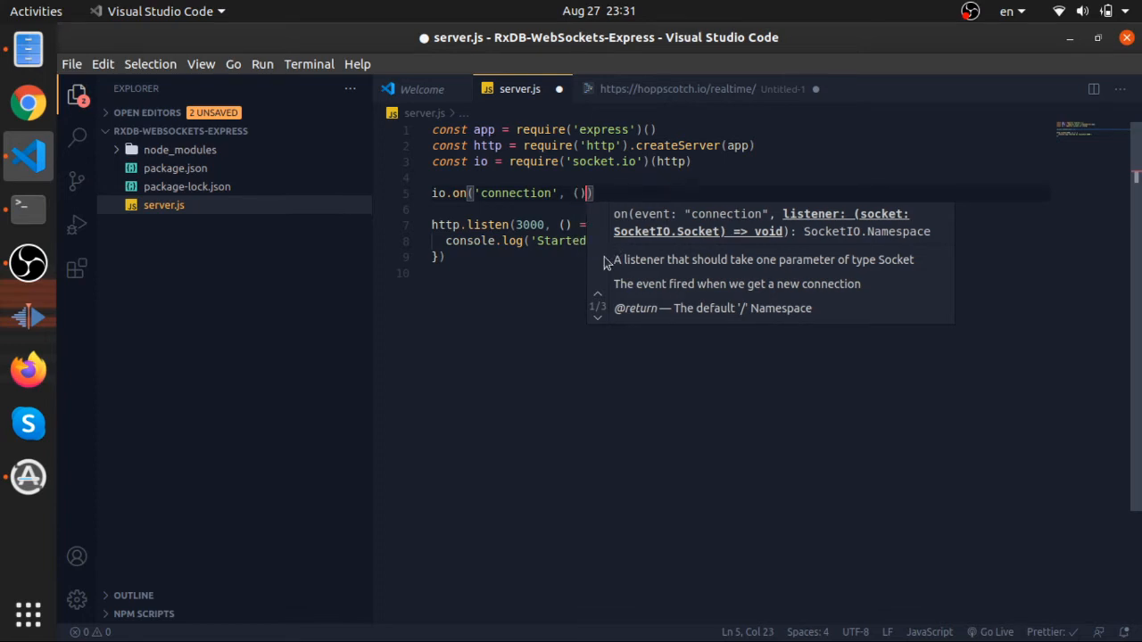
text( => {)
Log 'user connected' inside the handler, save, and start a line for the timer
key(Return)
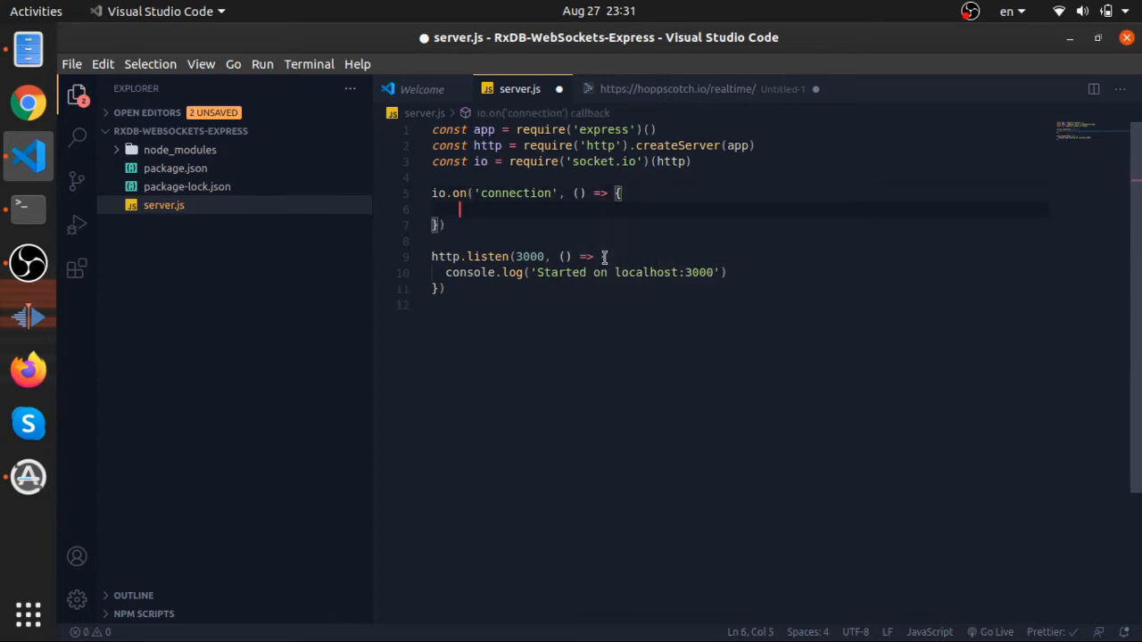
text(p)
key(BackSpace)
text(log)
key(Return)
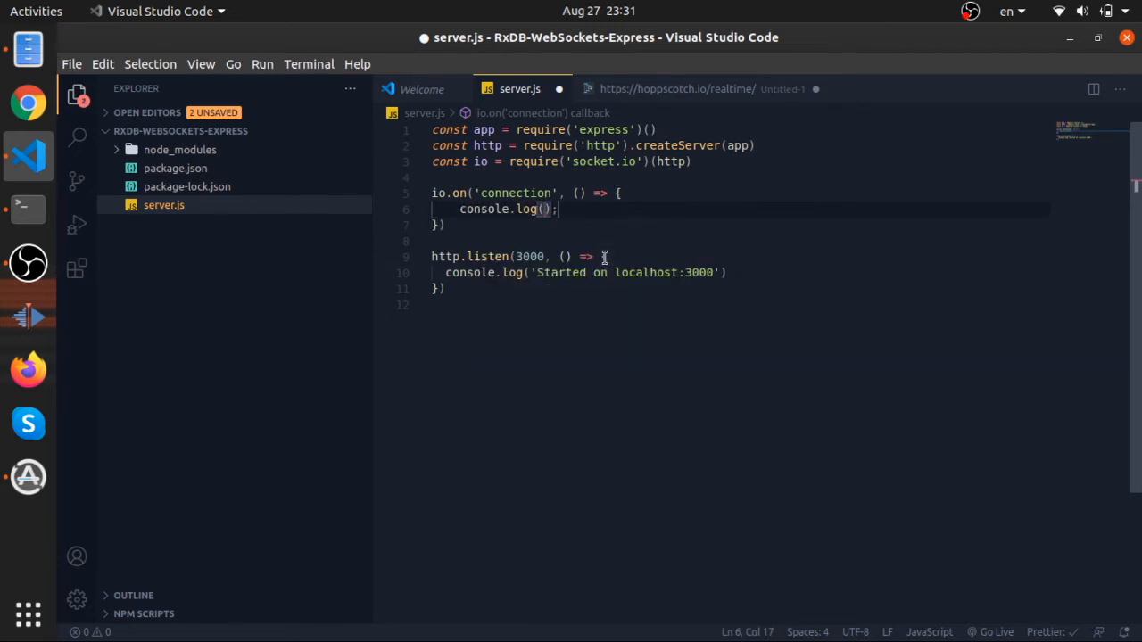
text('user)
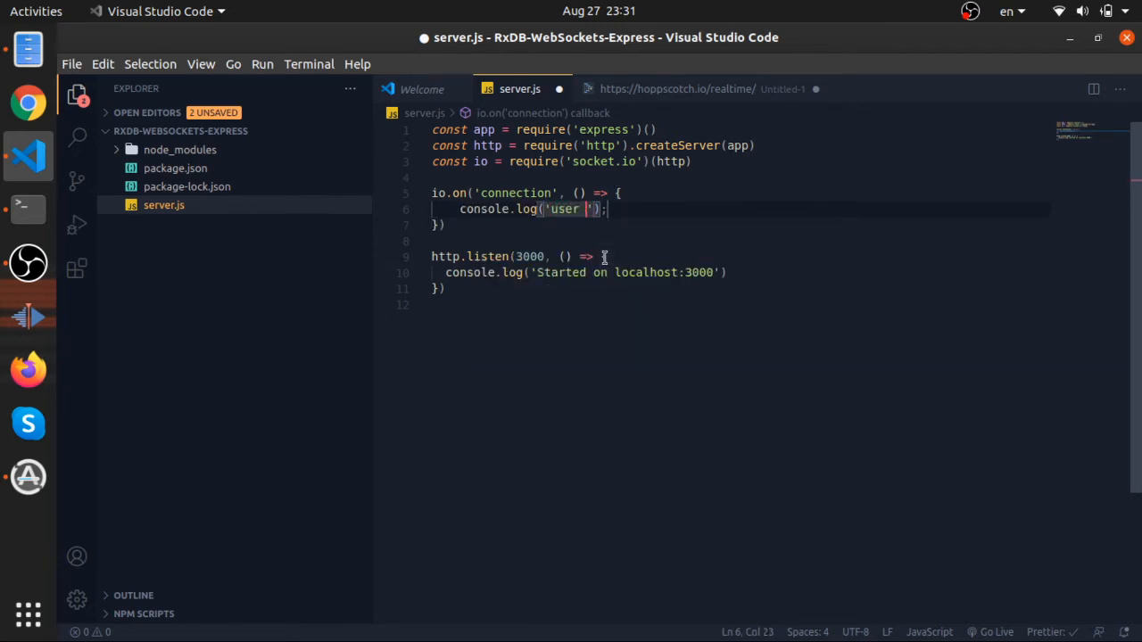
text( connected)
key(ctrl+s)
key(End)
key(Return)
text(set)
Insert a setInterval firing every 5000 ms and place the caret in its callback
key(Return)
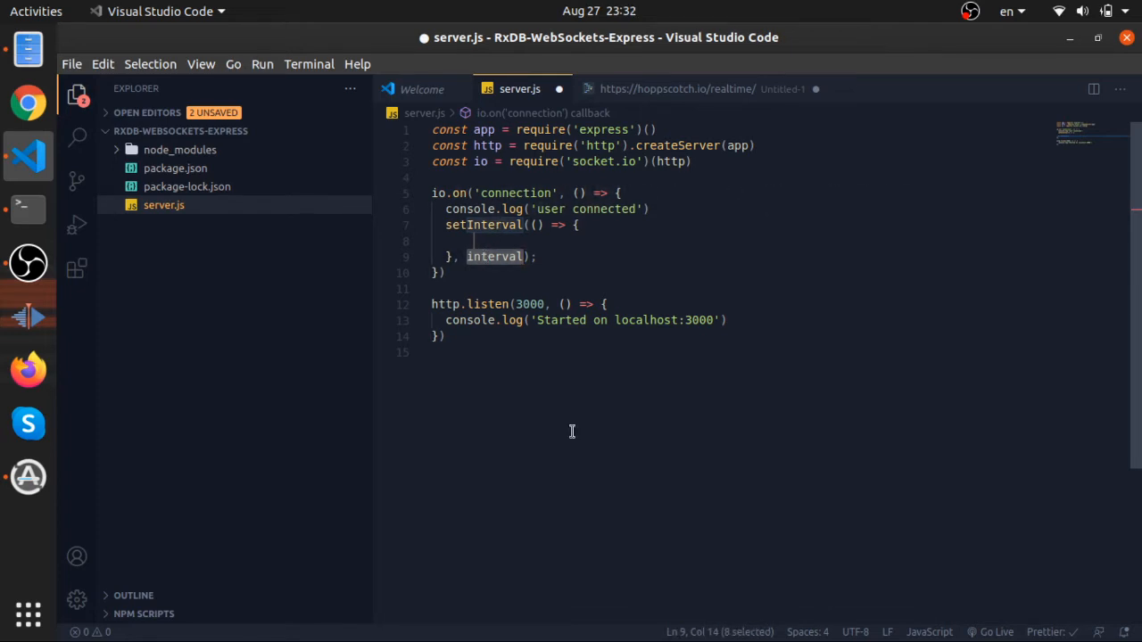
text(5000)
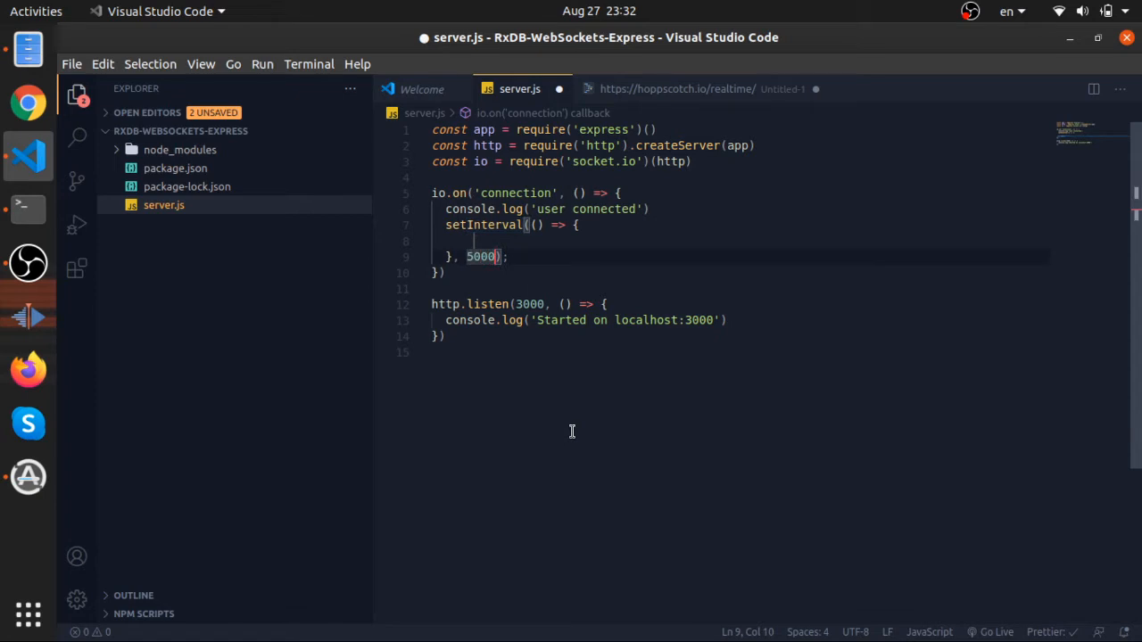
key(ctrl+shift+Left)
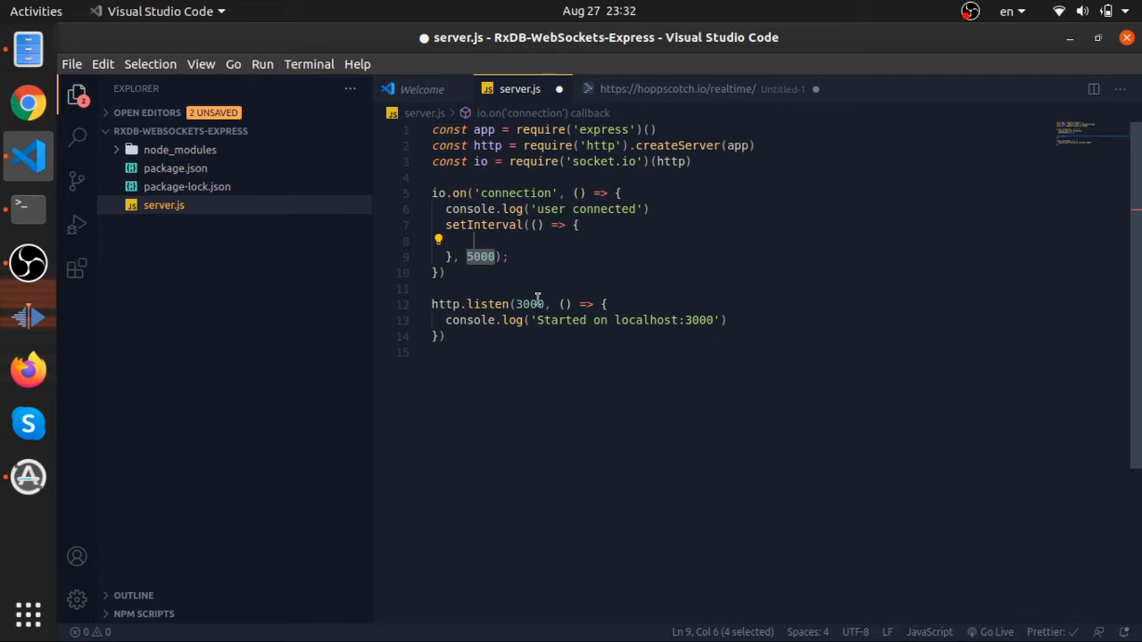
drag(532, 225, 452, 258)
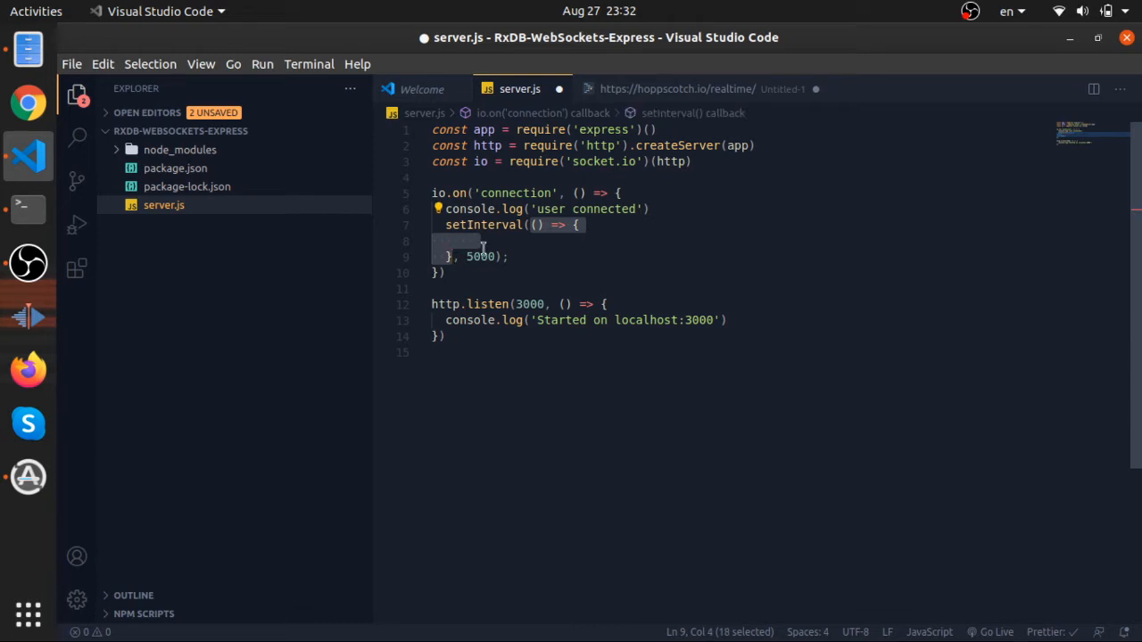
click(452, 258)
click(510, 225)
click(562, 234)
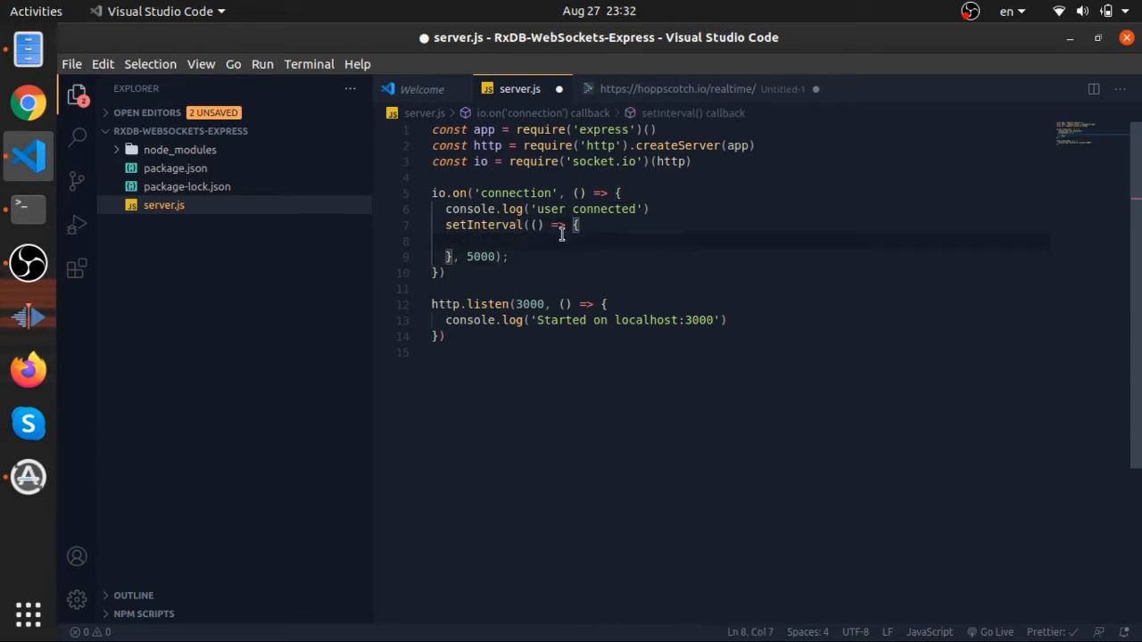
text(io)
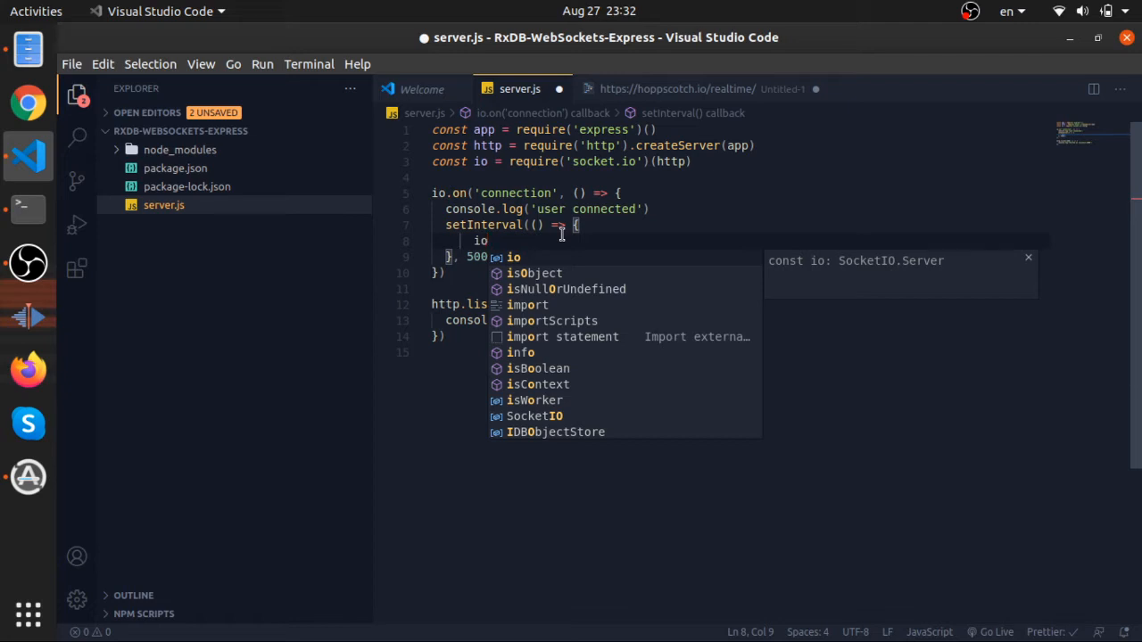
text(.emit)
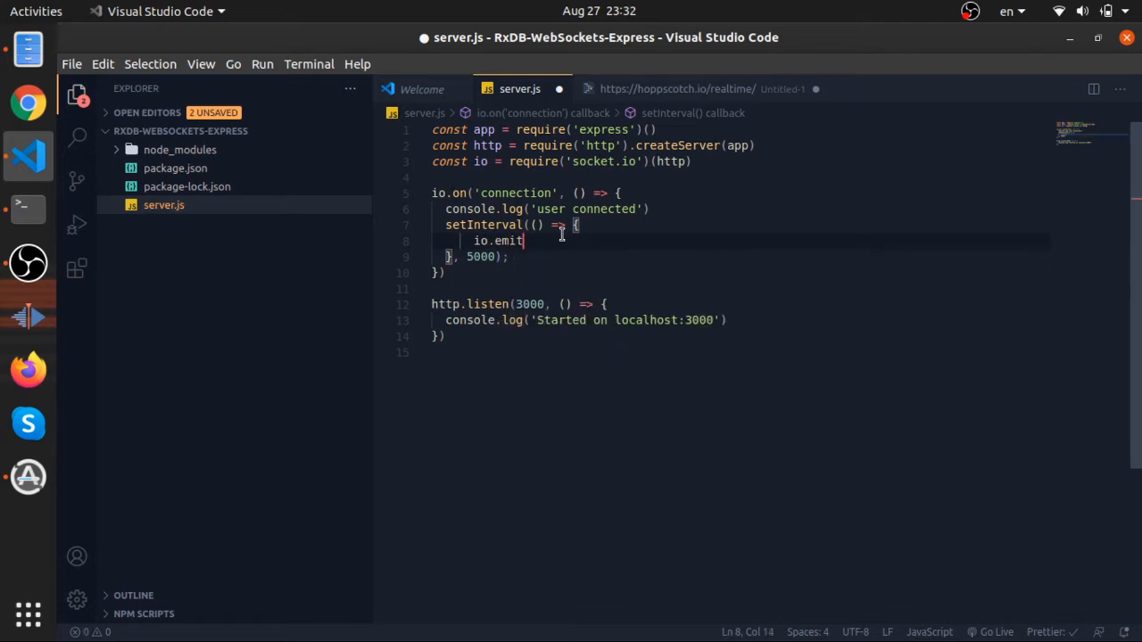
text(('msg', {data: [1, 2, 3])
Save the io.emit('msg', { data: [1, 2, 3] }) line and select the emit statement
key(ctrl+s)
click(535, 254)
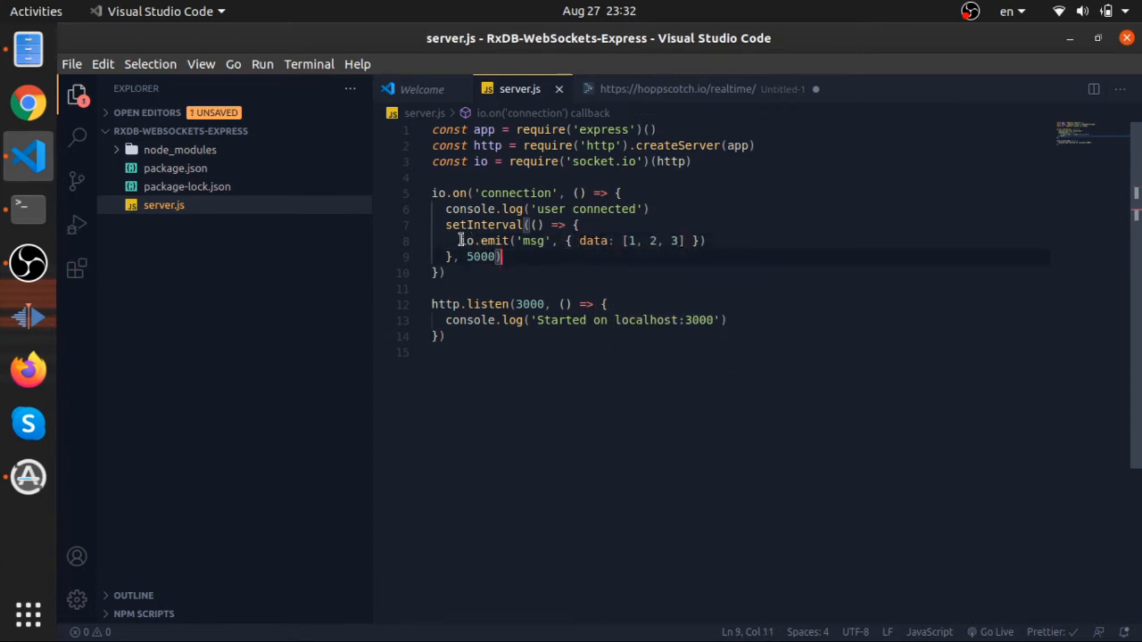
drag(460, 241, 706, 235)
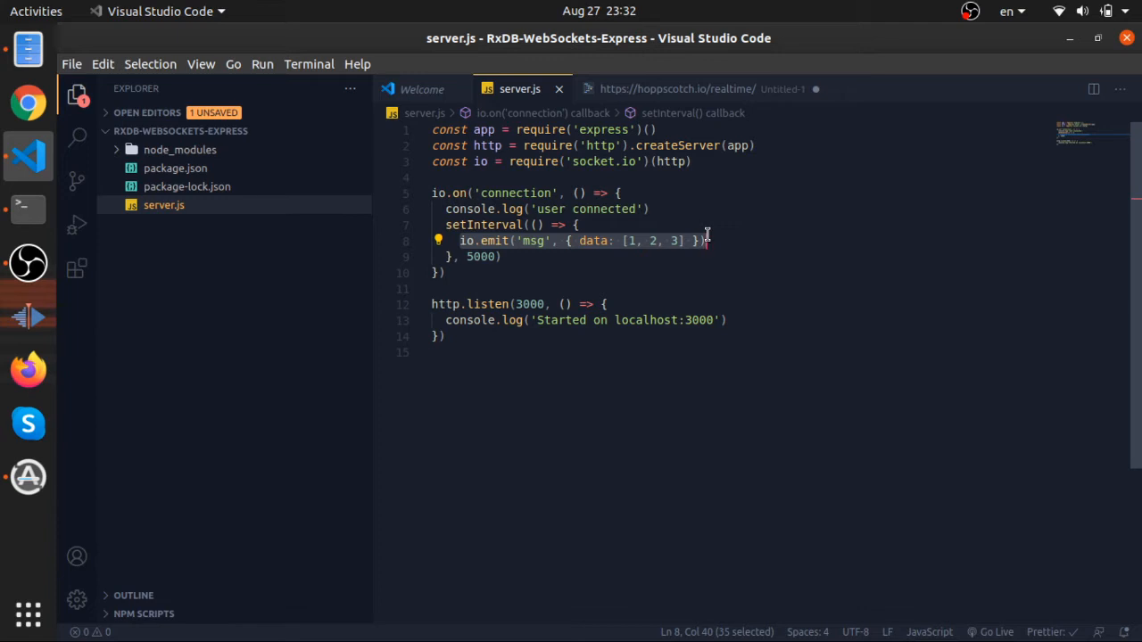
Try a template-literal event name, undo back to 'msg', and save server.js
double_click(535, 239)
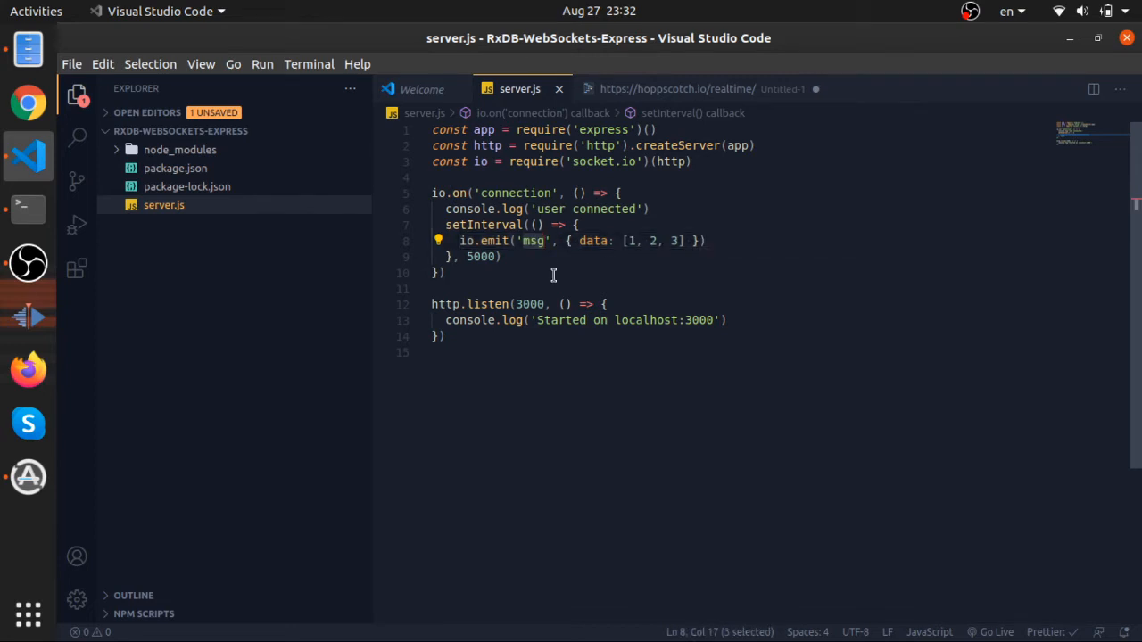
key(BackSpace)
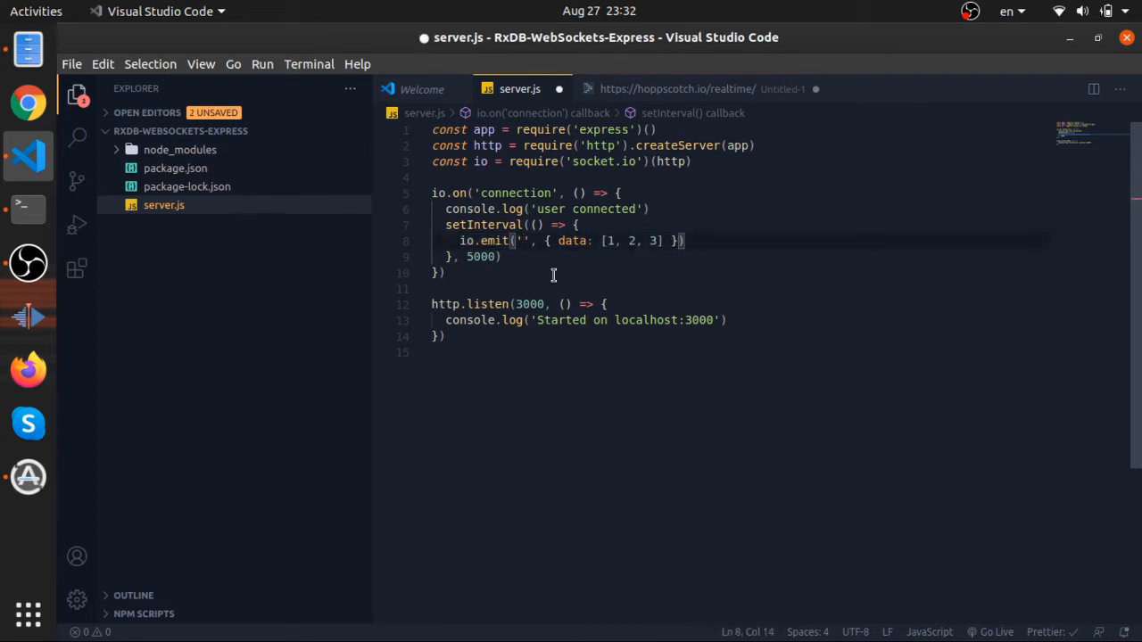
key(BackSpace)
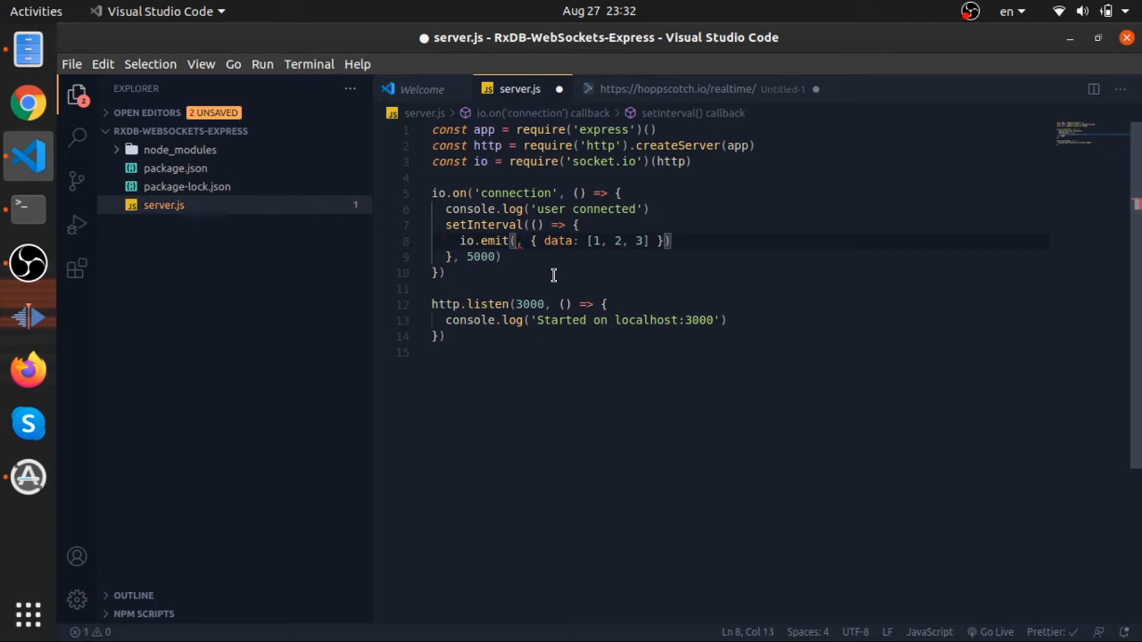
text(z)
key(BackSpace)
text(`user-)
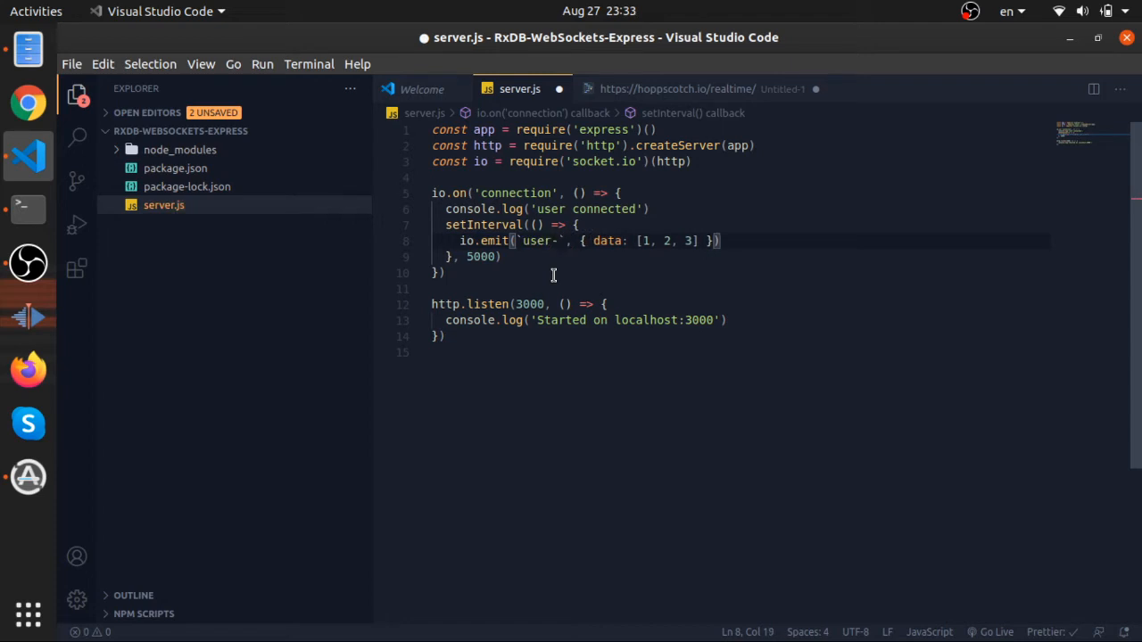
text(${id)
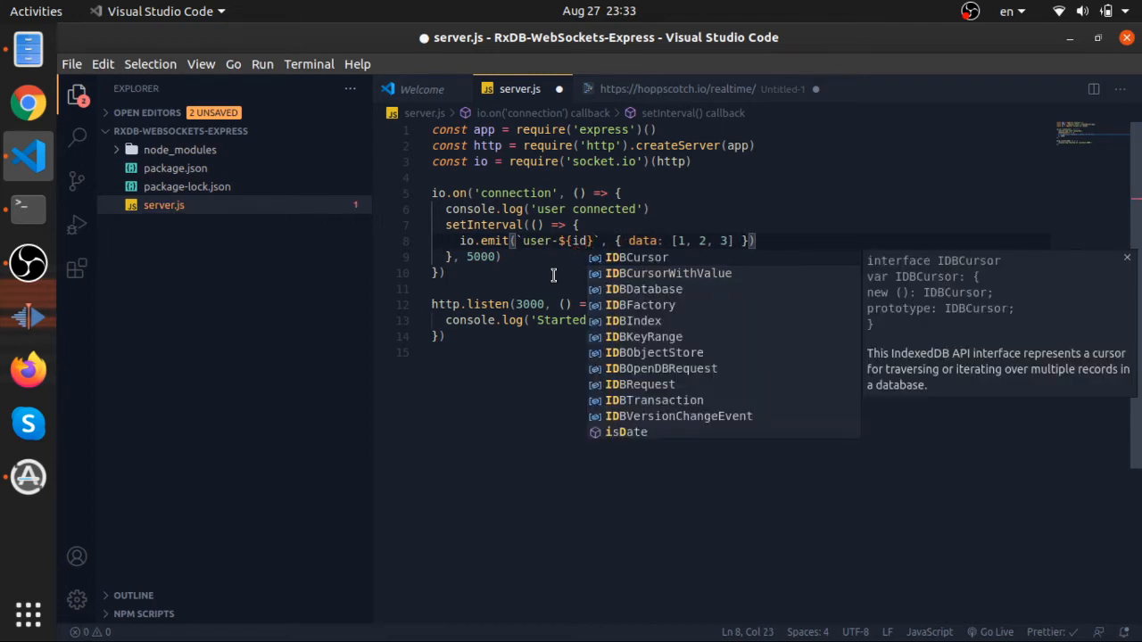
key(Escape)
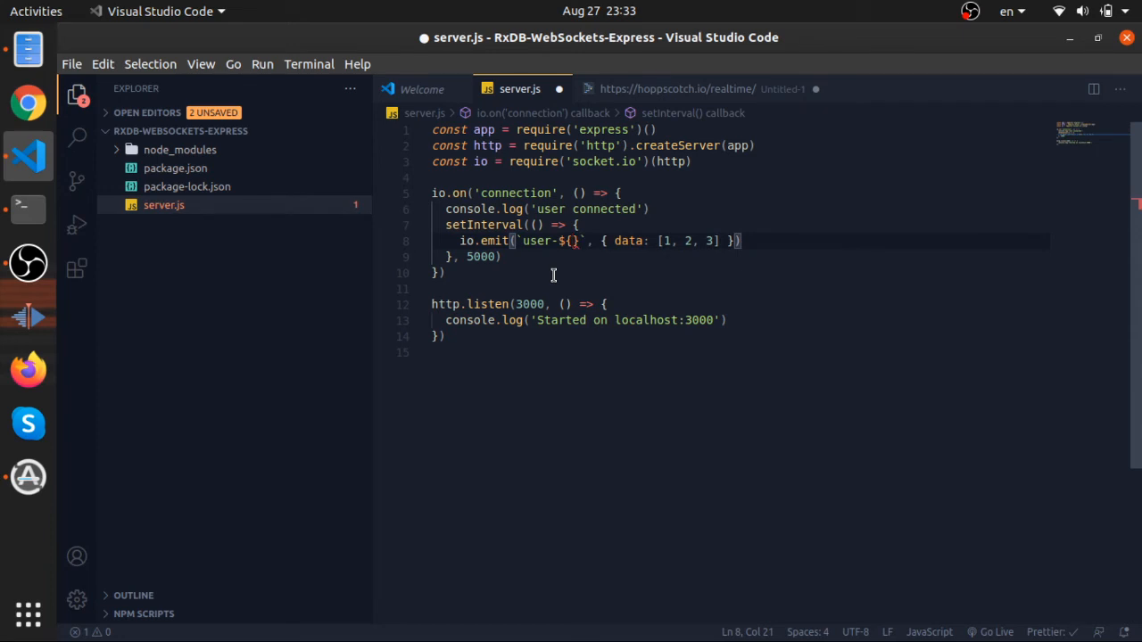
text(do)
key(BackSpace)
key(BackSpace)
key(BackSpace)
key(BackSpace)
text(data)
key(BackSpace)
key(BackSpace)
key(BackSpace)
key(BackSpace)
text(2)
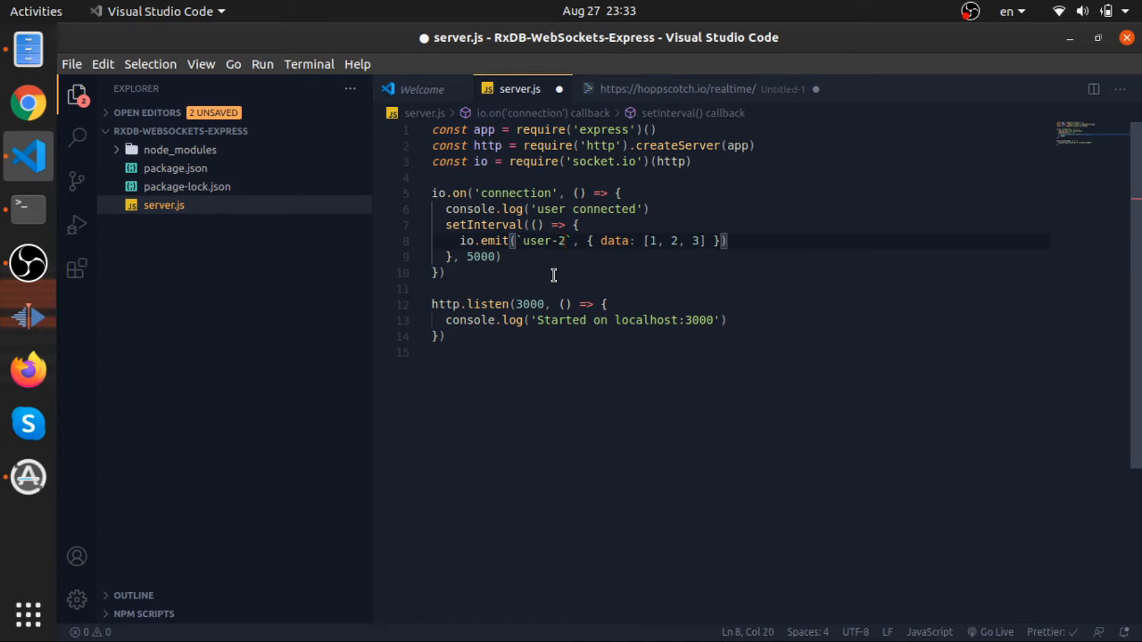
key(BackSpace)
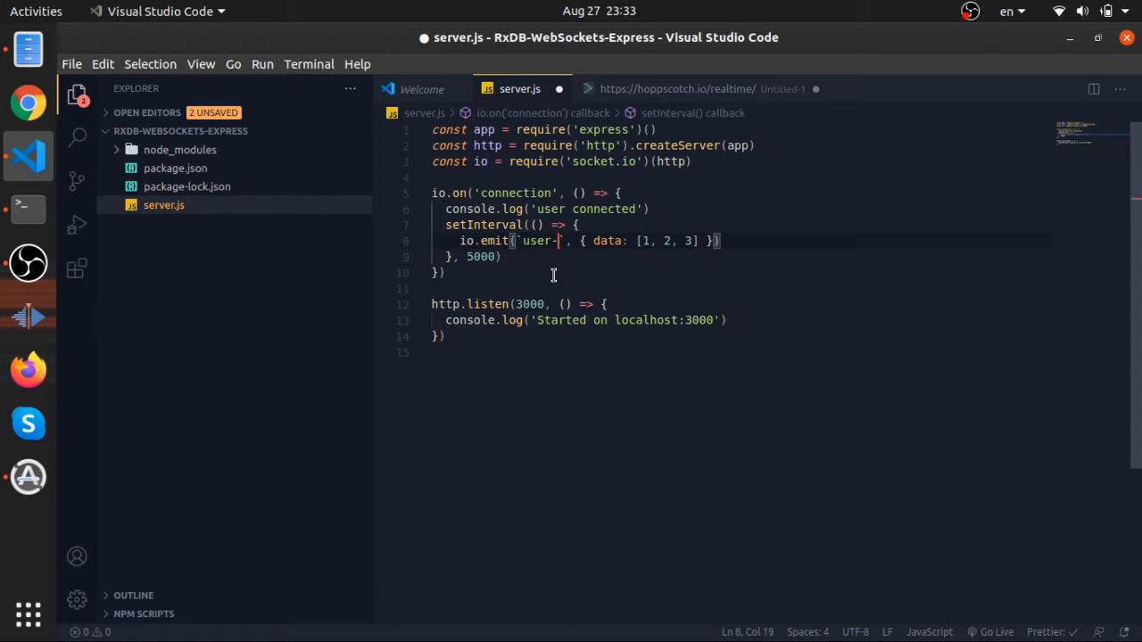
text(1)
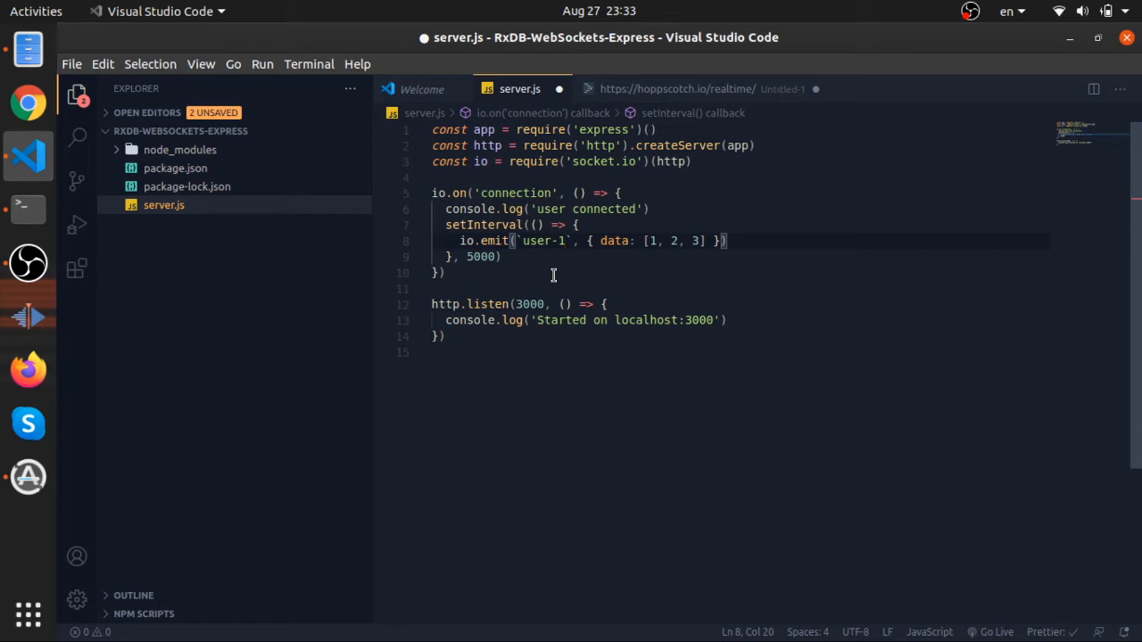
key(BackSpace)
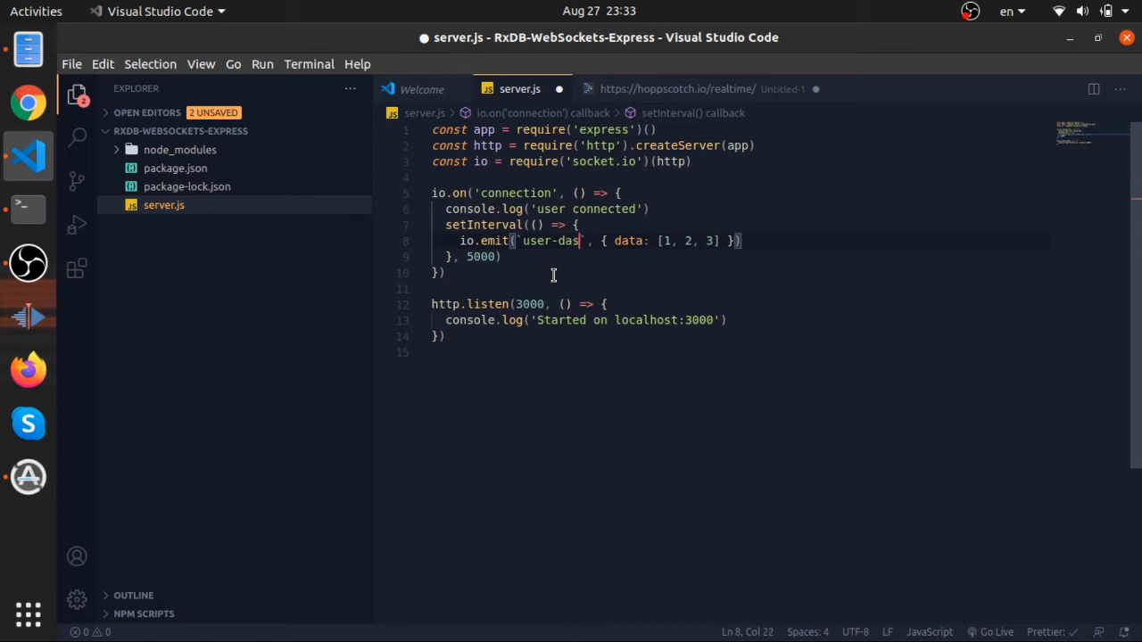
text(${)
key(ctrl+z)
key(ctrl+z)
key(ctrl+z)
key(ctrl+z)
key(ctrl+s)
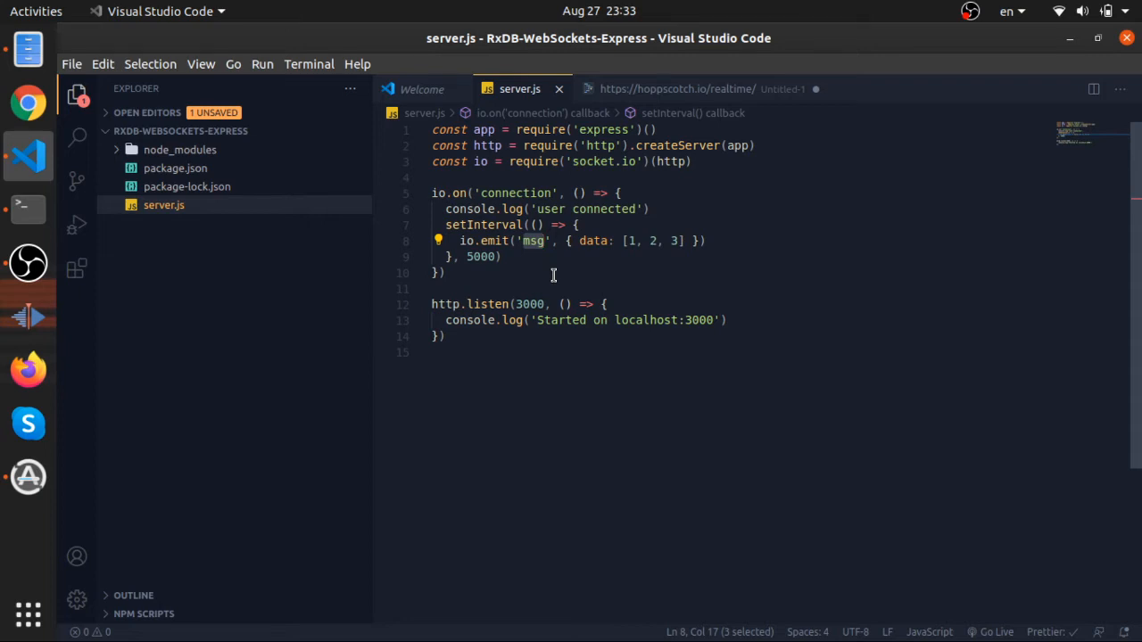
Run node server.js in the integrated terminal and hide the panel again
key(ctrl+grave)
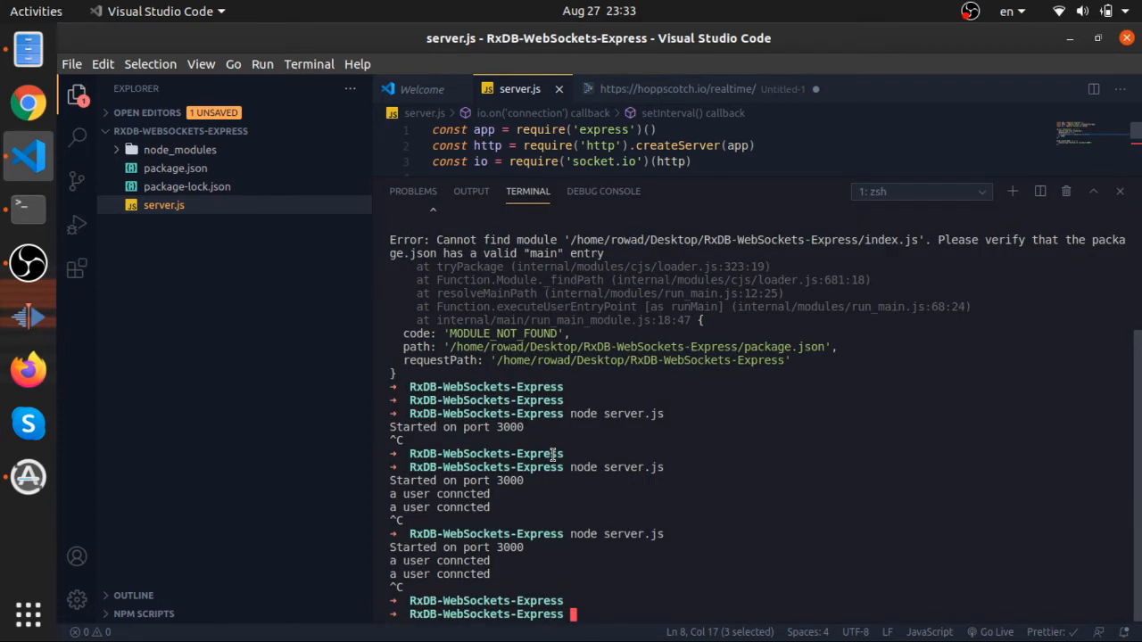
text(node server.js)
key(Return)
key(ctrl+grave)
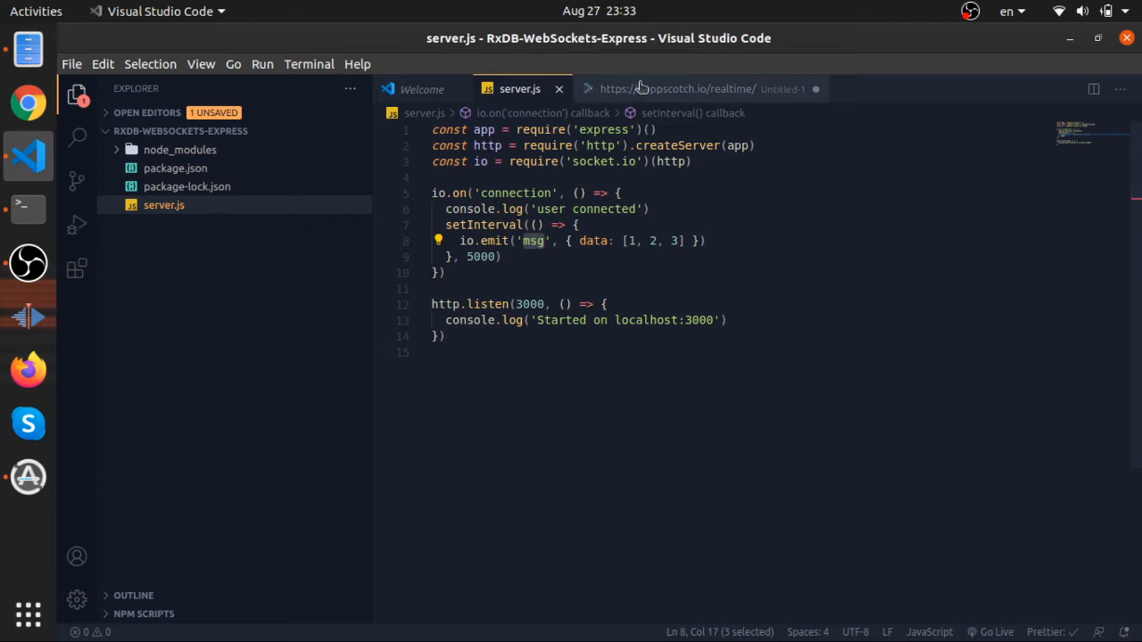
Open hoppscotch.io in a maximised Chrome window and go to the Realtime page
click(669, 88)
double_click(502, 111)
key(ctrl+c)
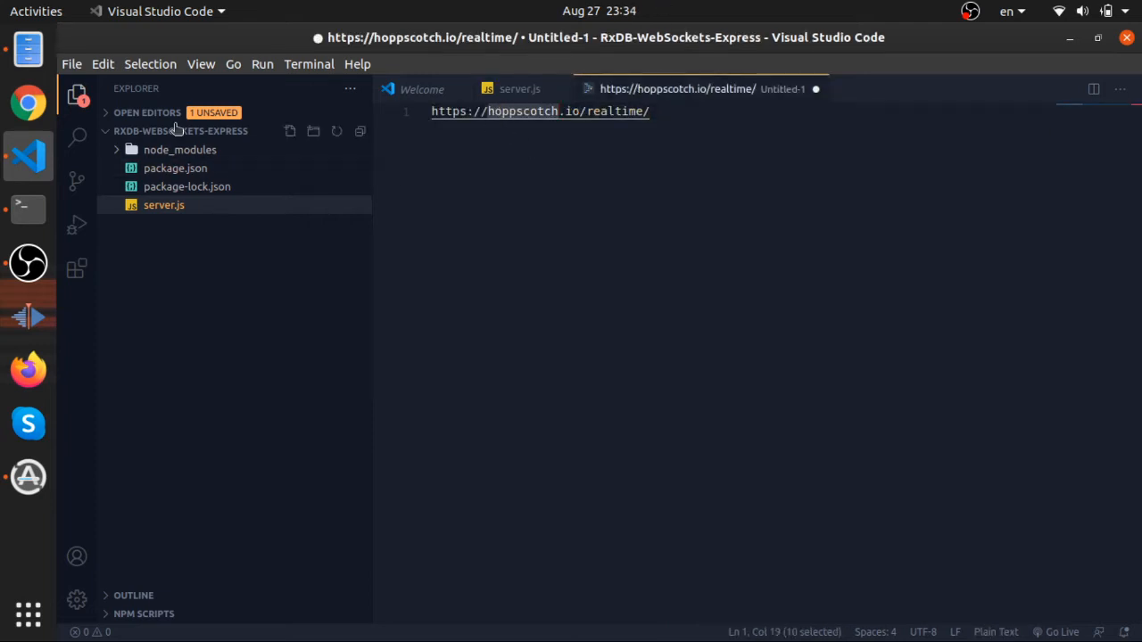
click(27, 102)
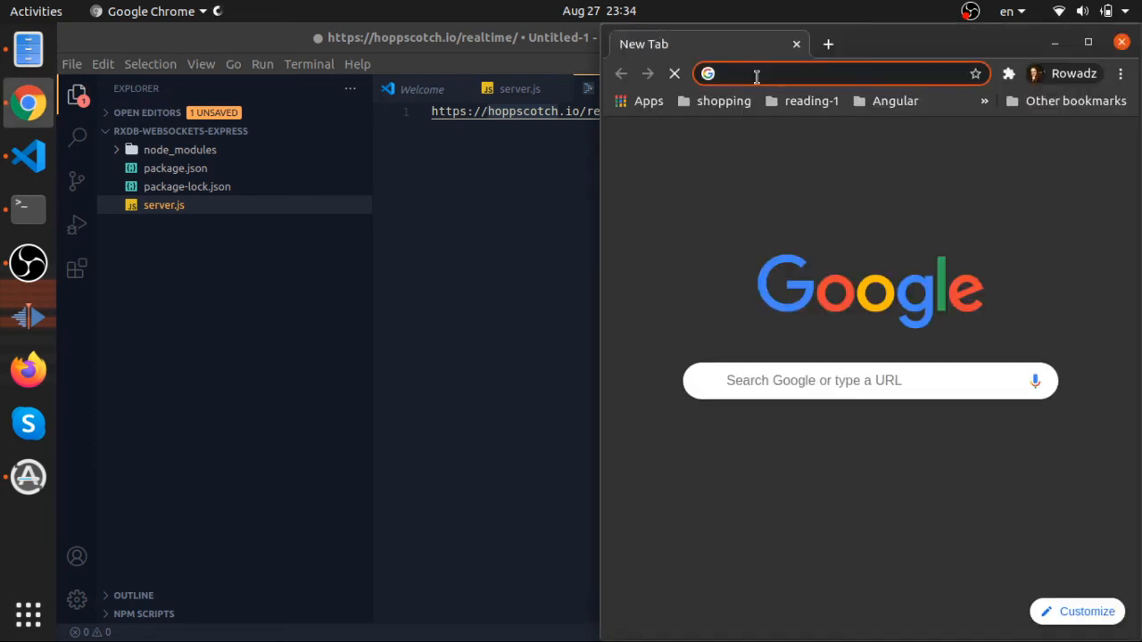
key(ctrl+v)
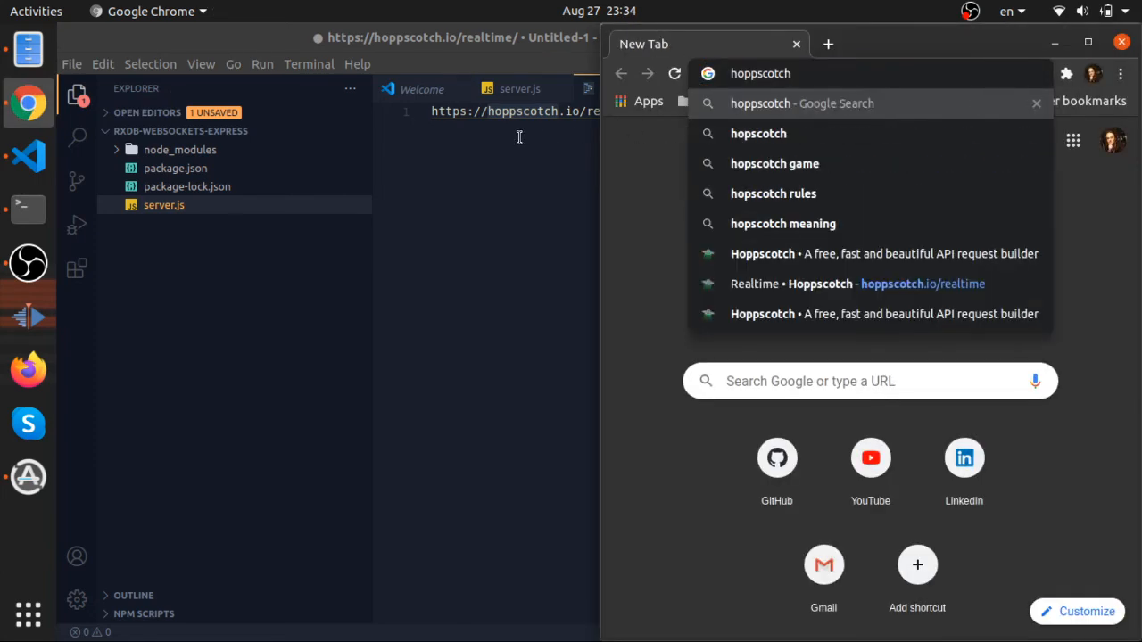
click(755, 255)
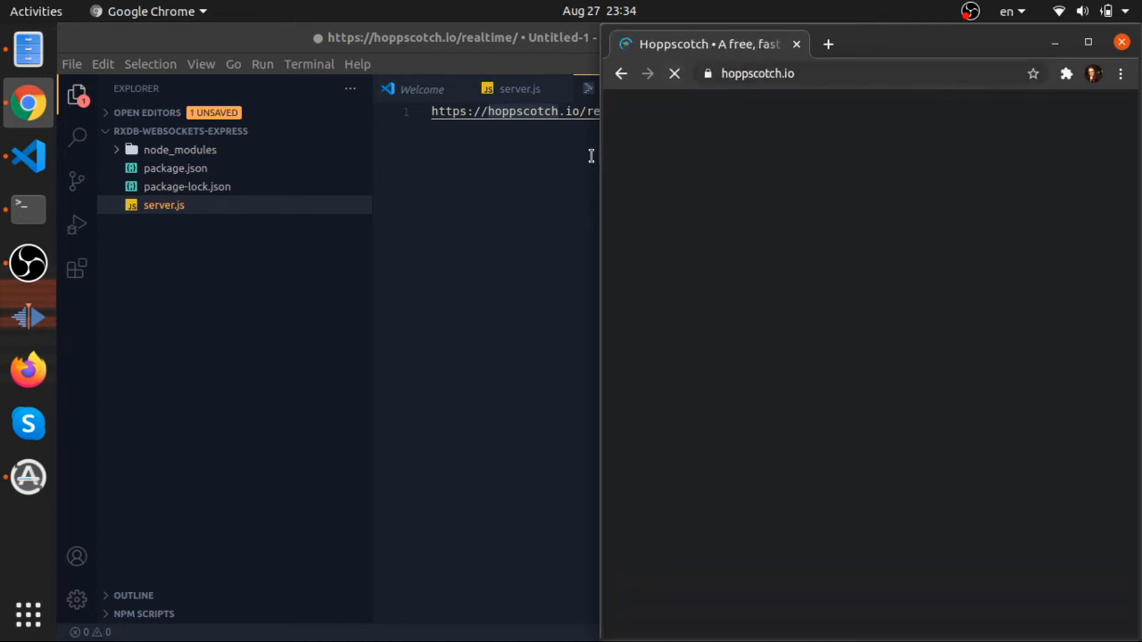
click(1087, 42)
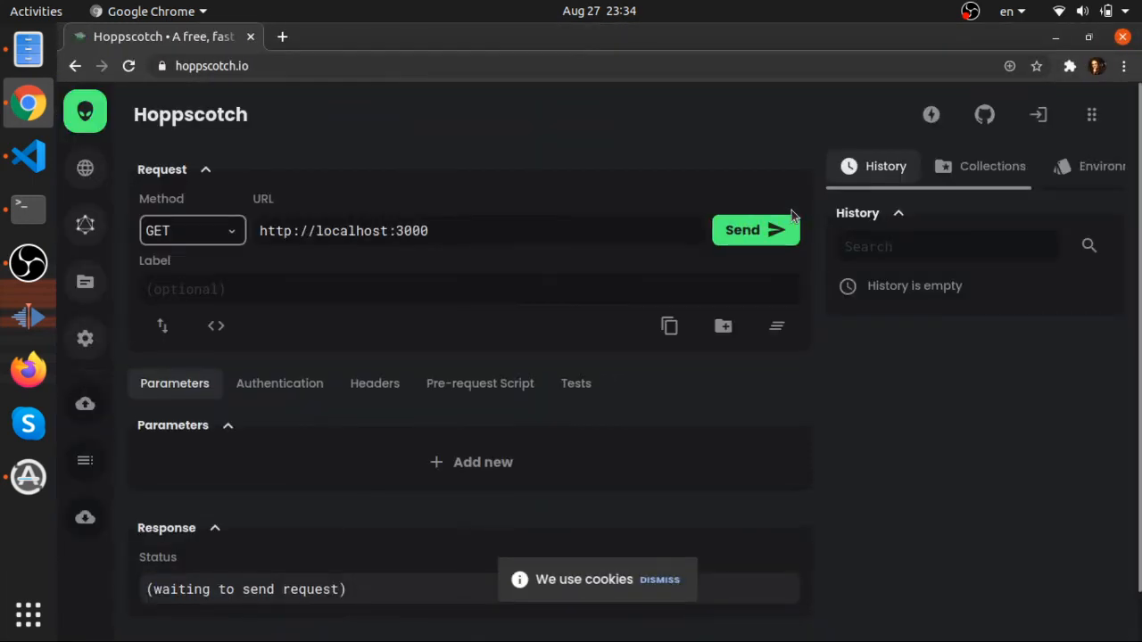
click(84, 179)
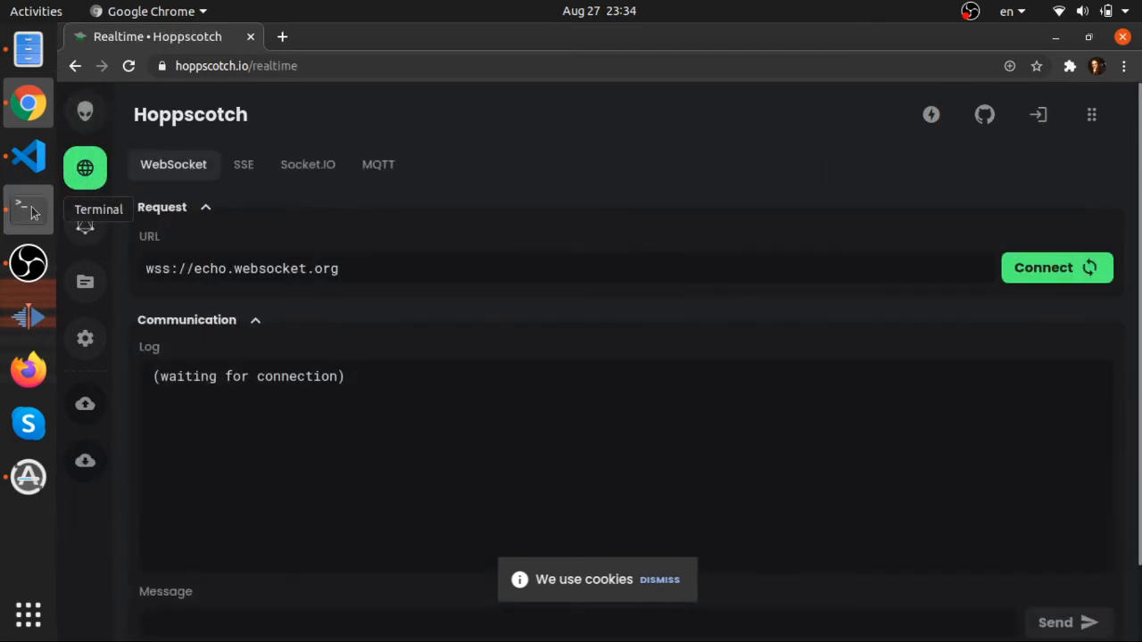
click(32, 212)
click(85, 168)
click(282, 37)
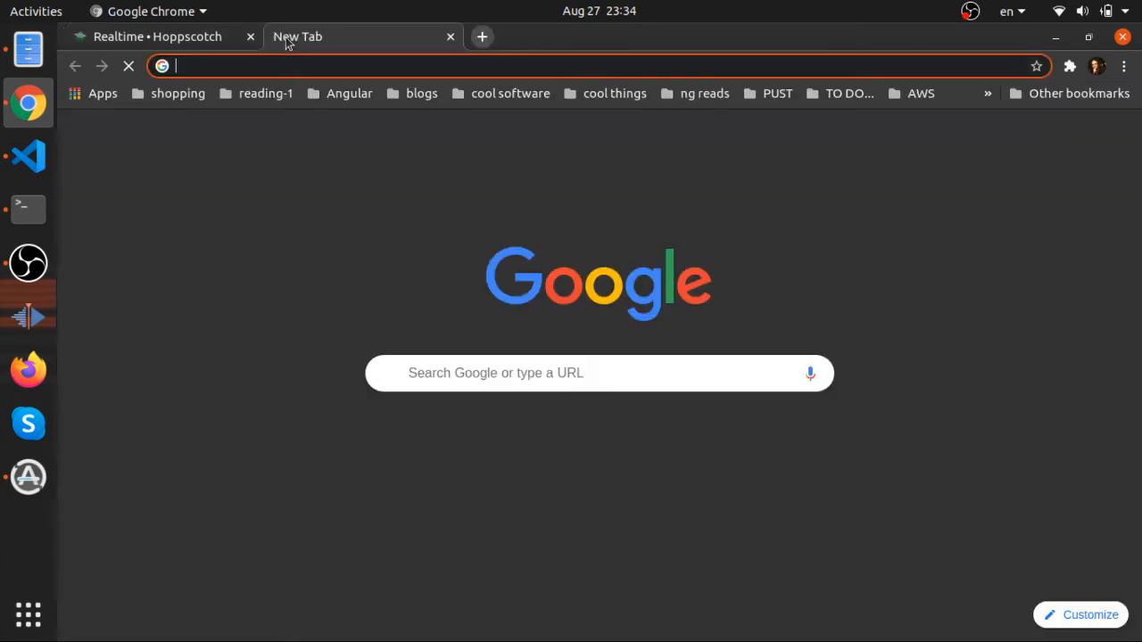
text(localhost:3000)
key(Return)
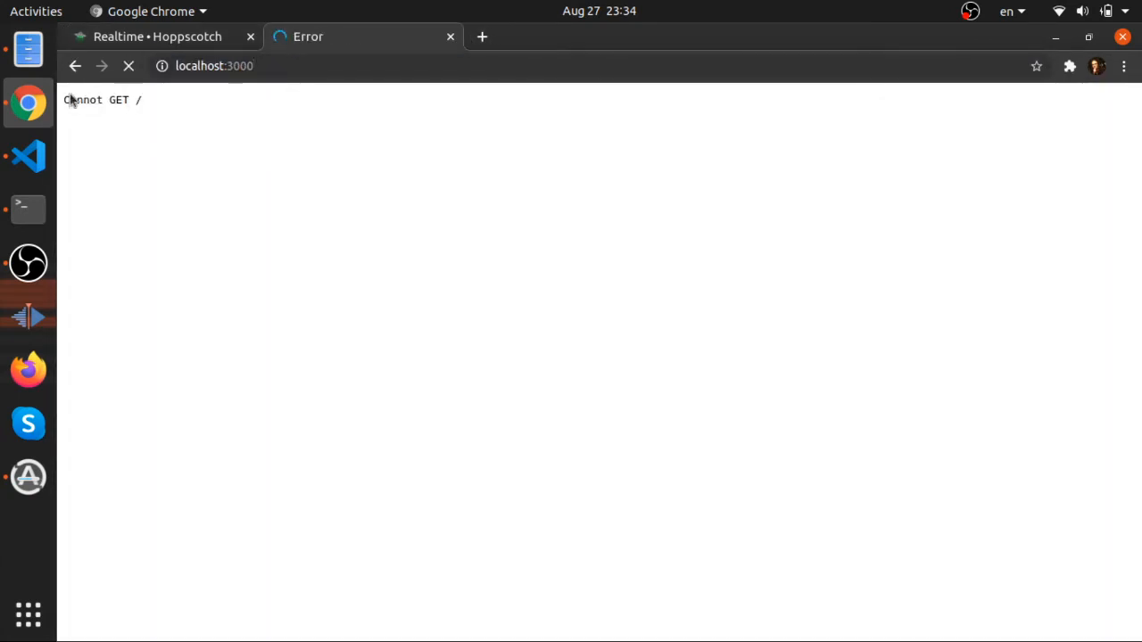
drag(65, 102, 131, 102)
click(28, 156)
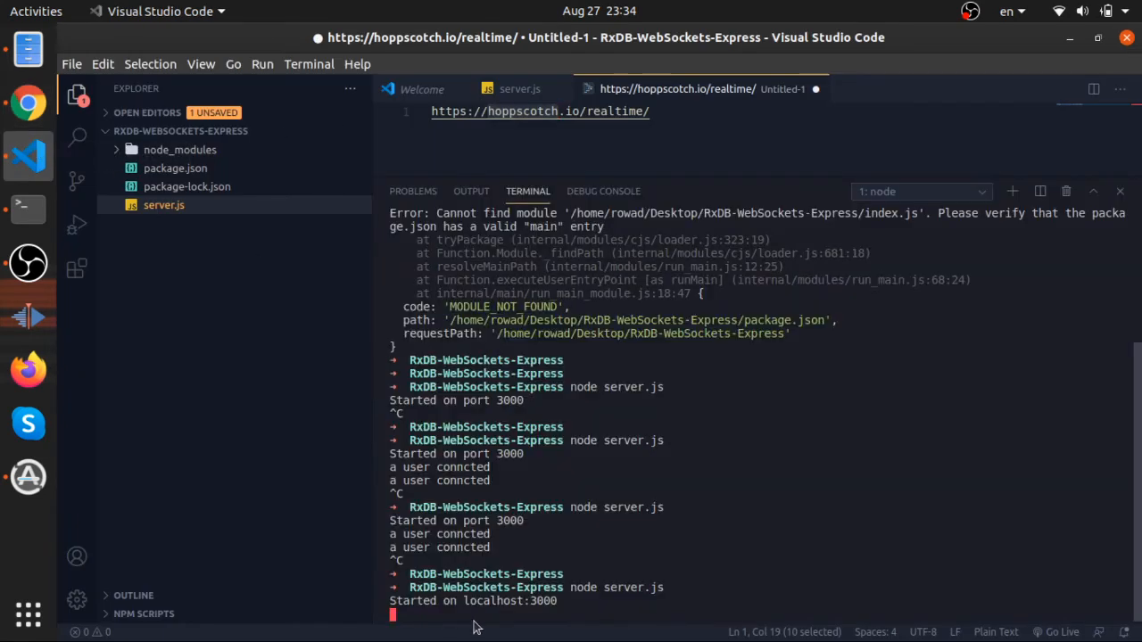
key(ctrl+j)
key(alt+Tab)
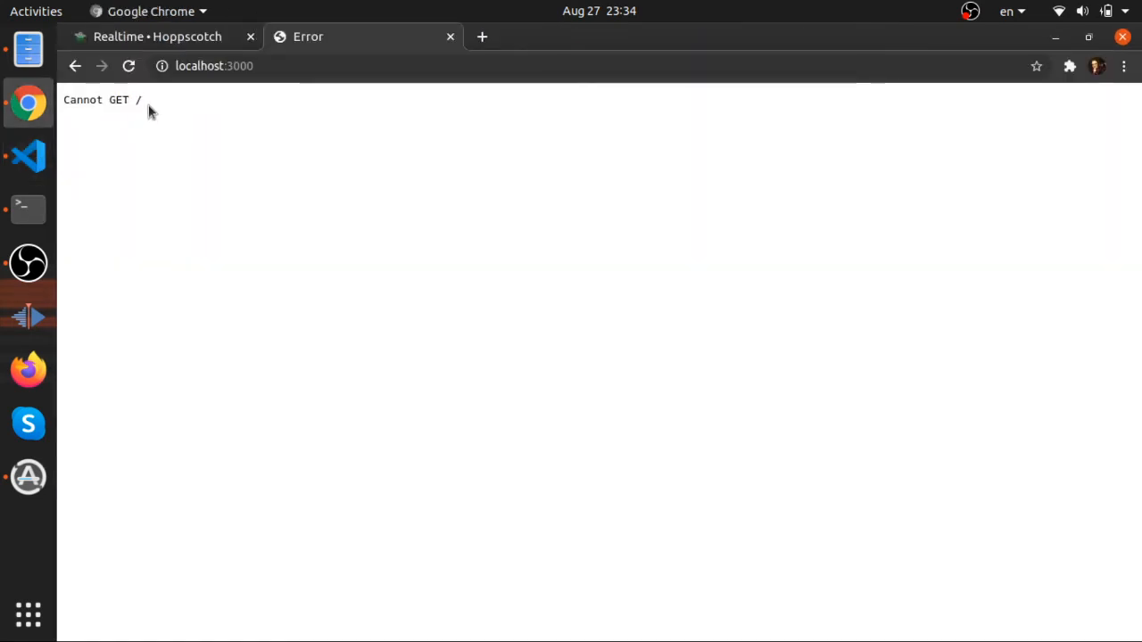
drag(148, 114, 82, 101)
click(289, 66)
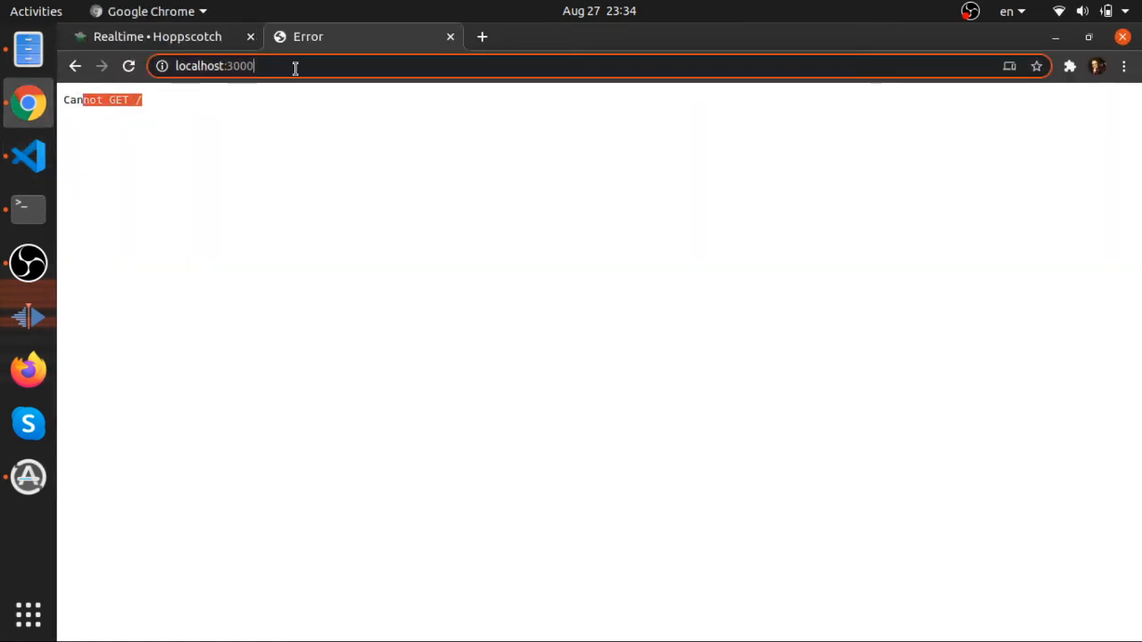
key(Return)
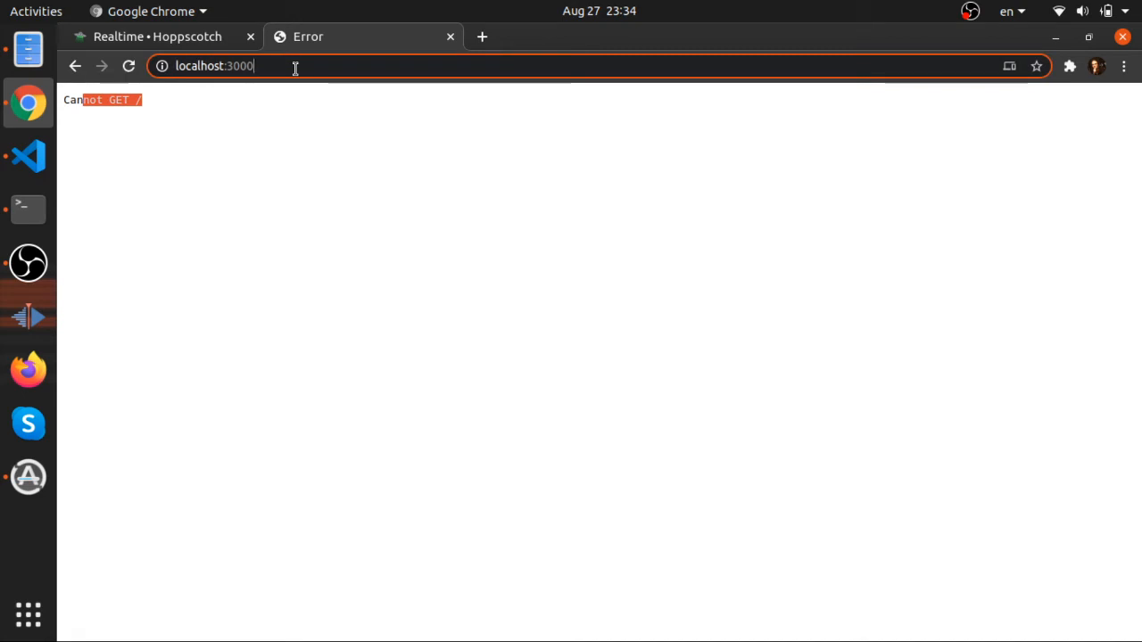
key(Return)
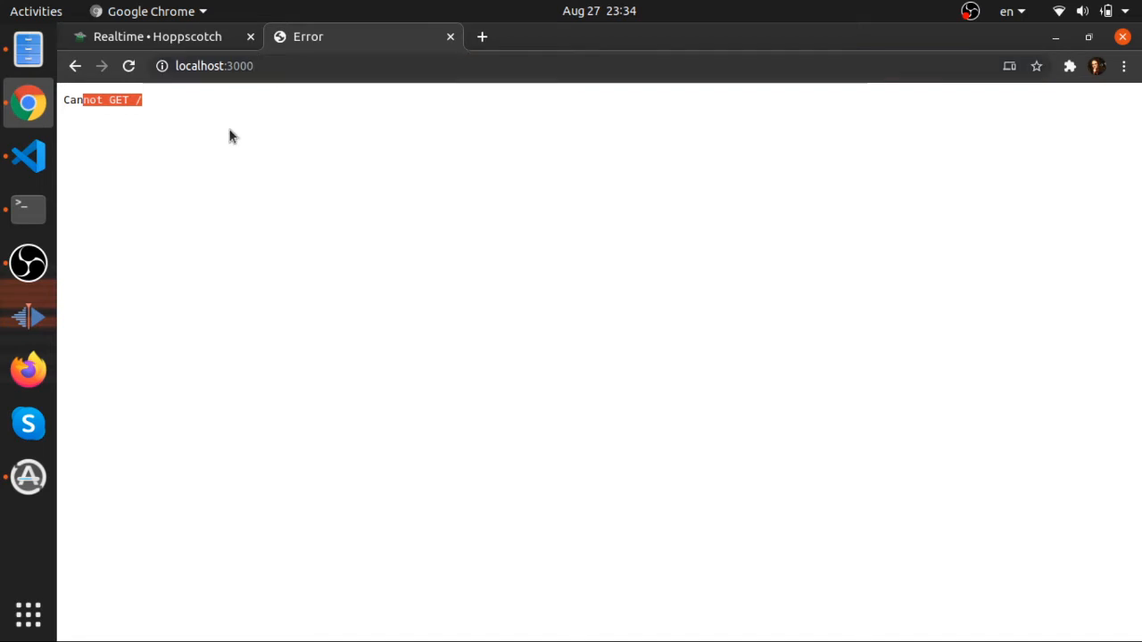
key(ctrl+a)
click(226, 66)
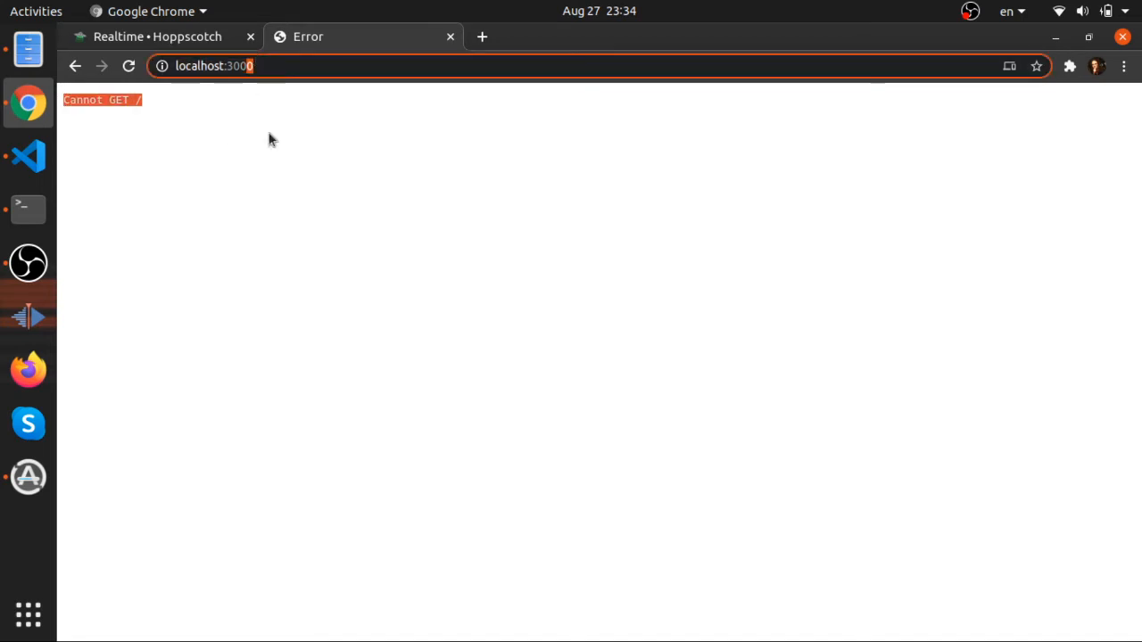
key(ctrl+a)
key(BackSpace)
key(ctrl+w)
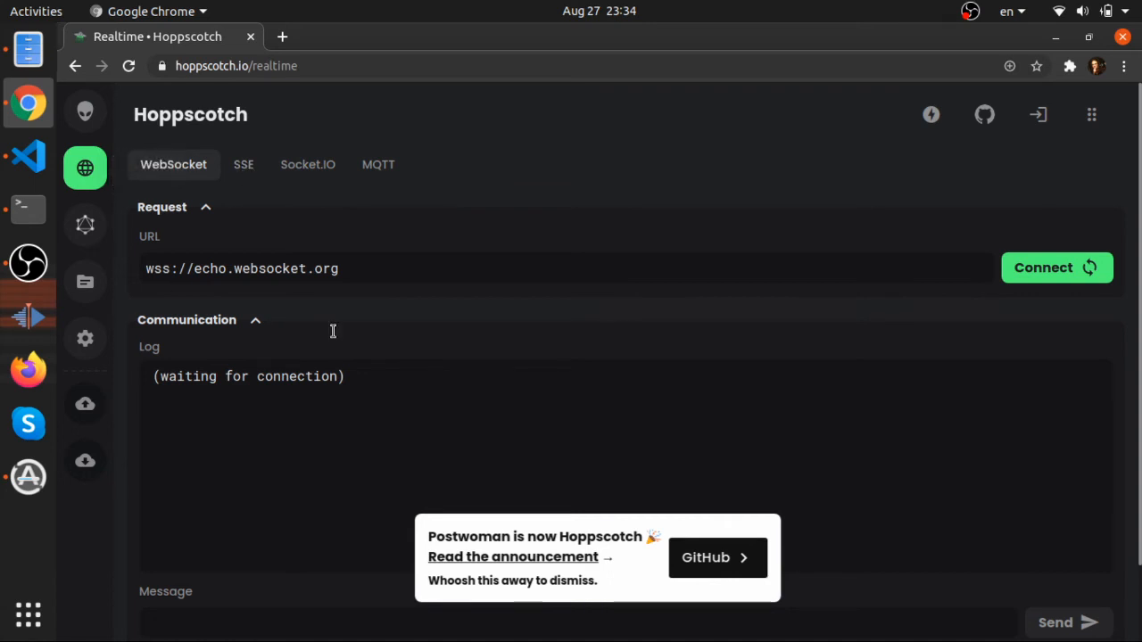
drag(535, 575, 1050, 488)
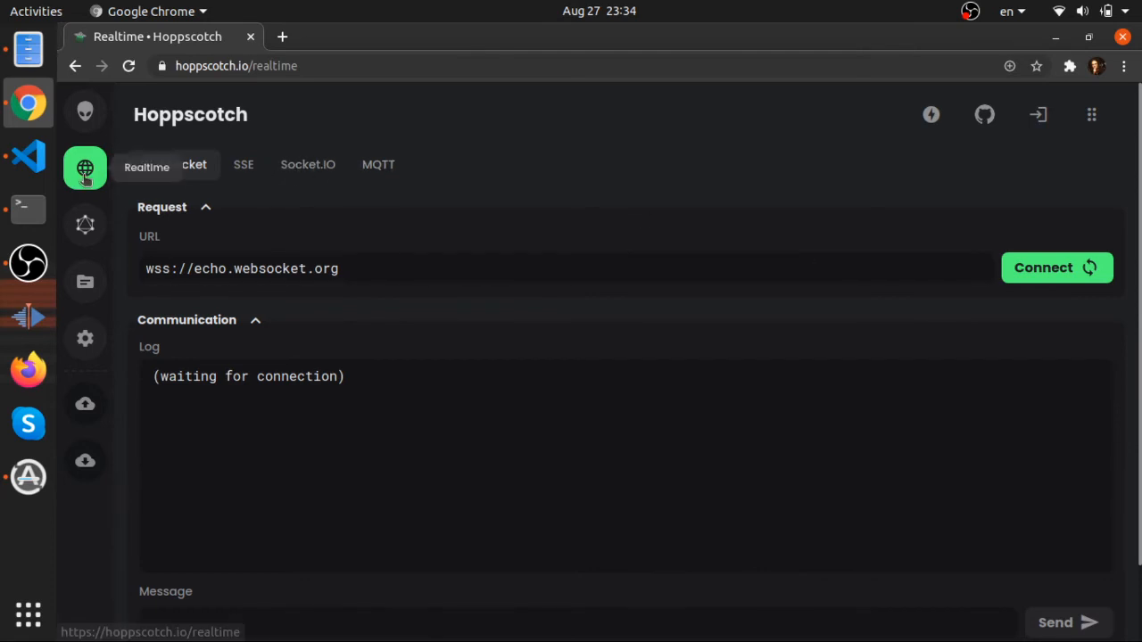
click(308, 178)
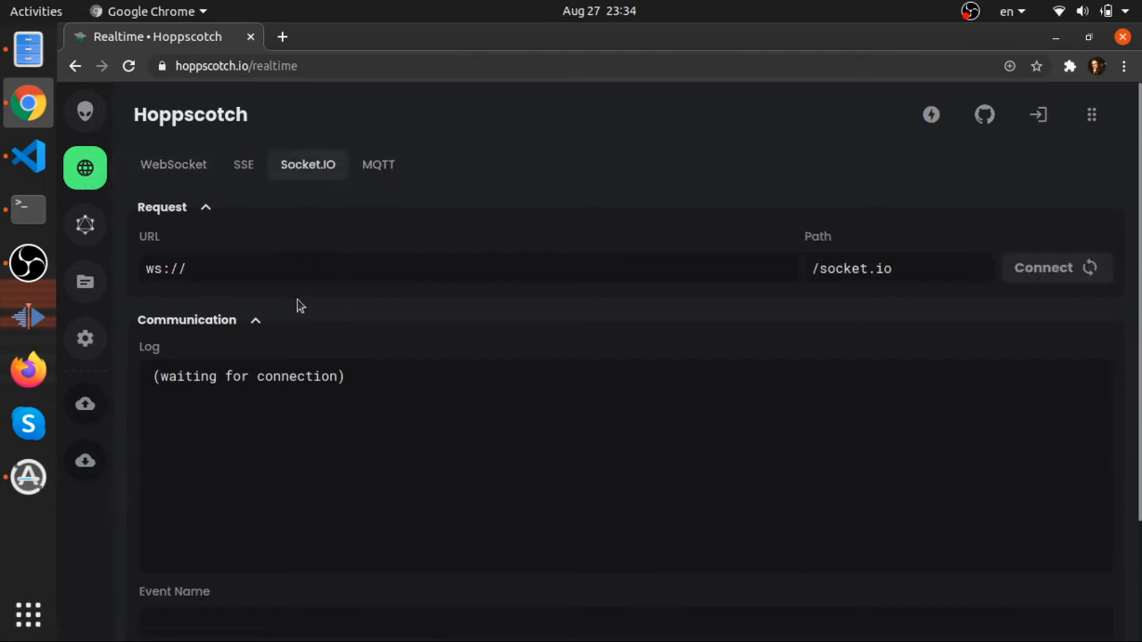
triple_click(283, 265)
text(http://localhost:3000/)
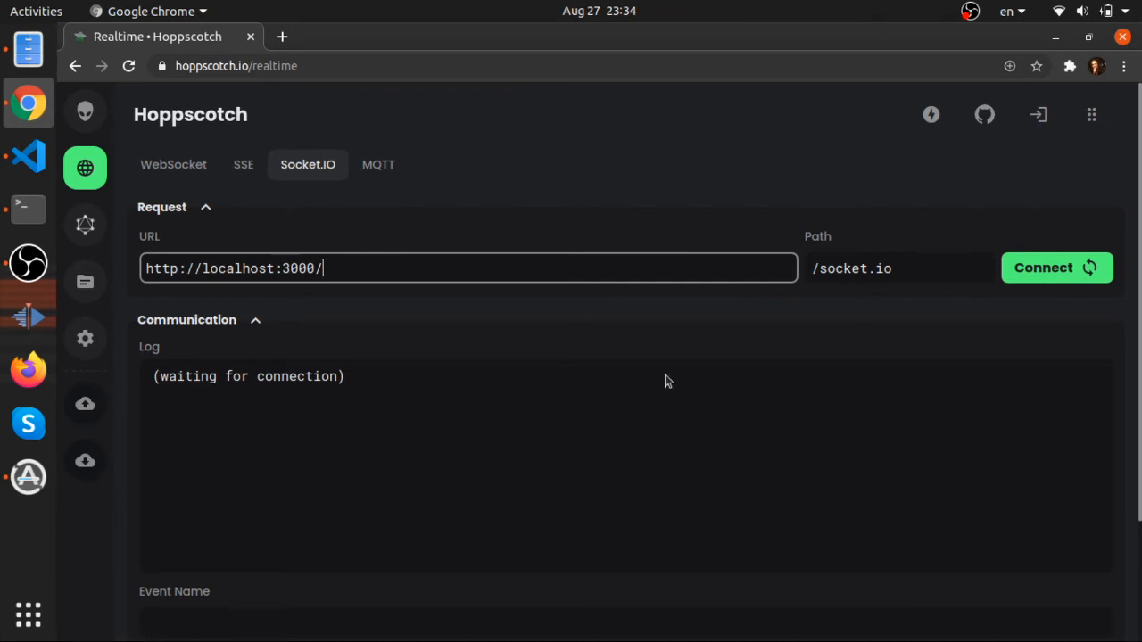
click(1011, 265)
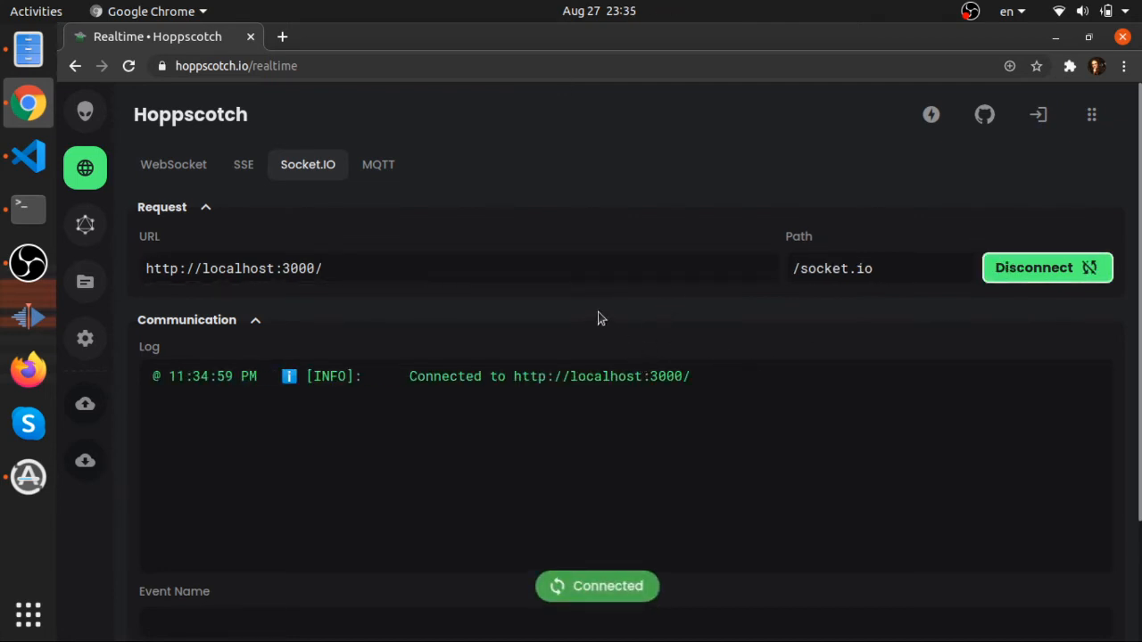
scroll(599, 312, down, 1)
scroll(598, 318, down, 3)
scroll(598, 319, up, 1)
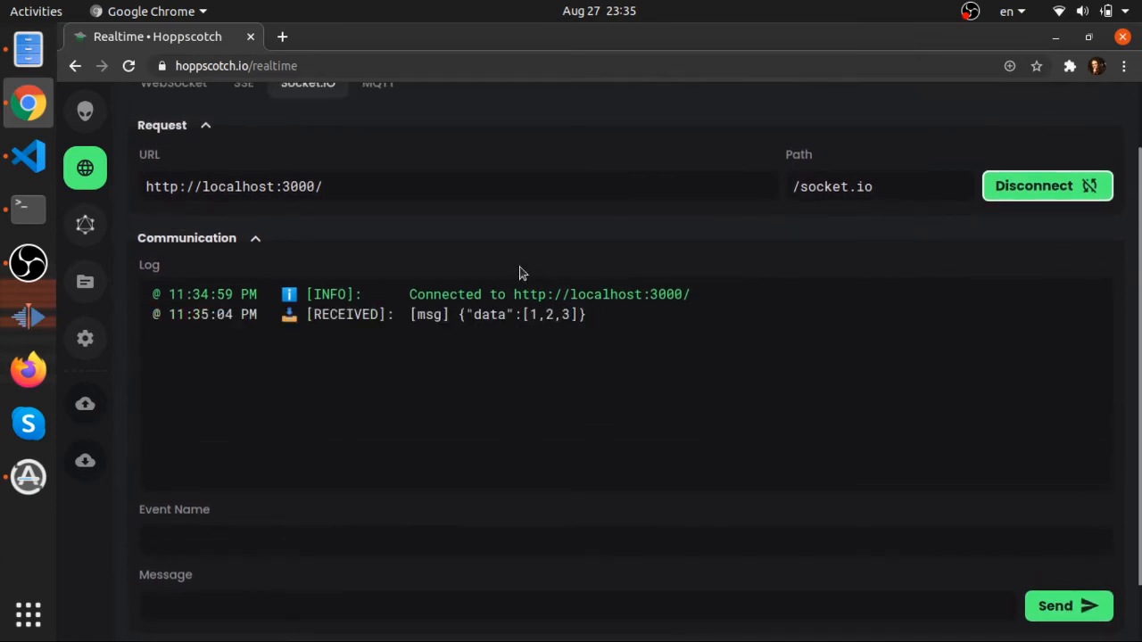
scroll(518, 273, up, 2)
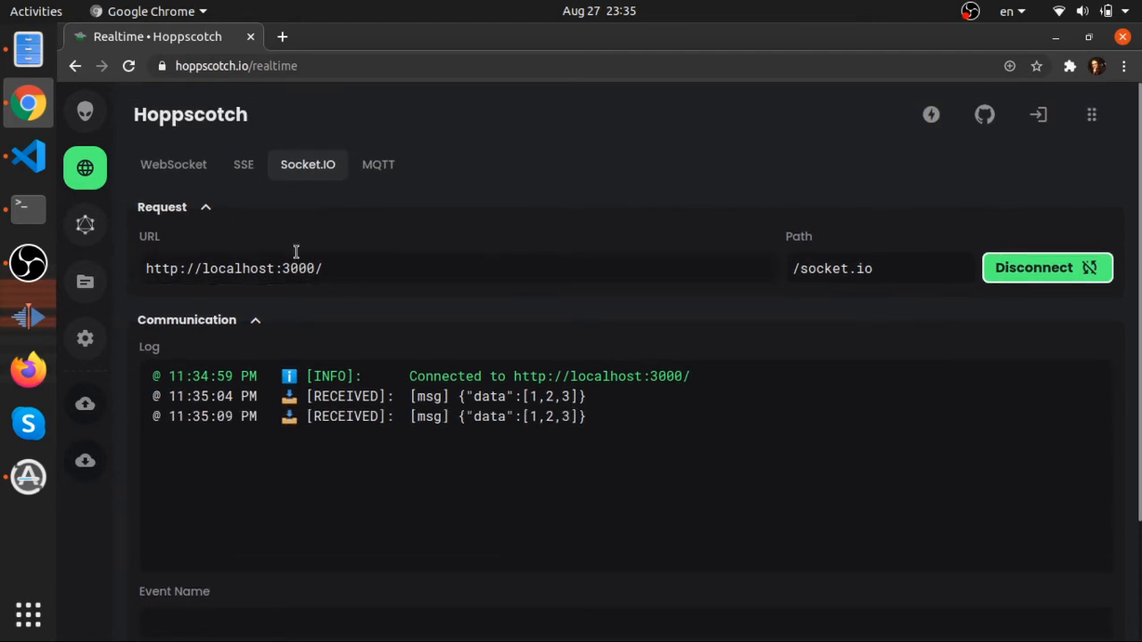
Load a second copy of the hoppscotch.io/realtime page in a new browser tab
click(271, 66)
key(ctrl+c)
key(ctrl+t)
key(ctrl+v)
key(Return)
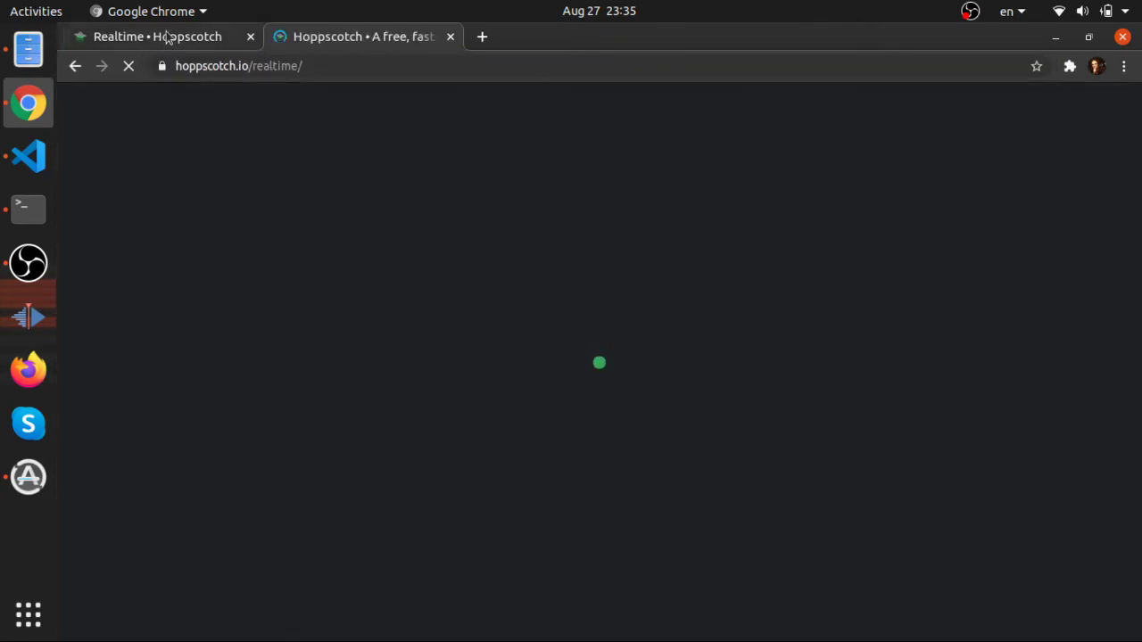
Review the connected client's server URL, then bring up the second realtime tab
click(166, 38)
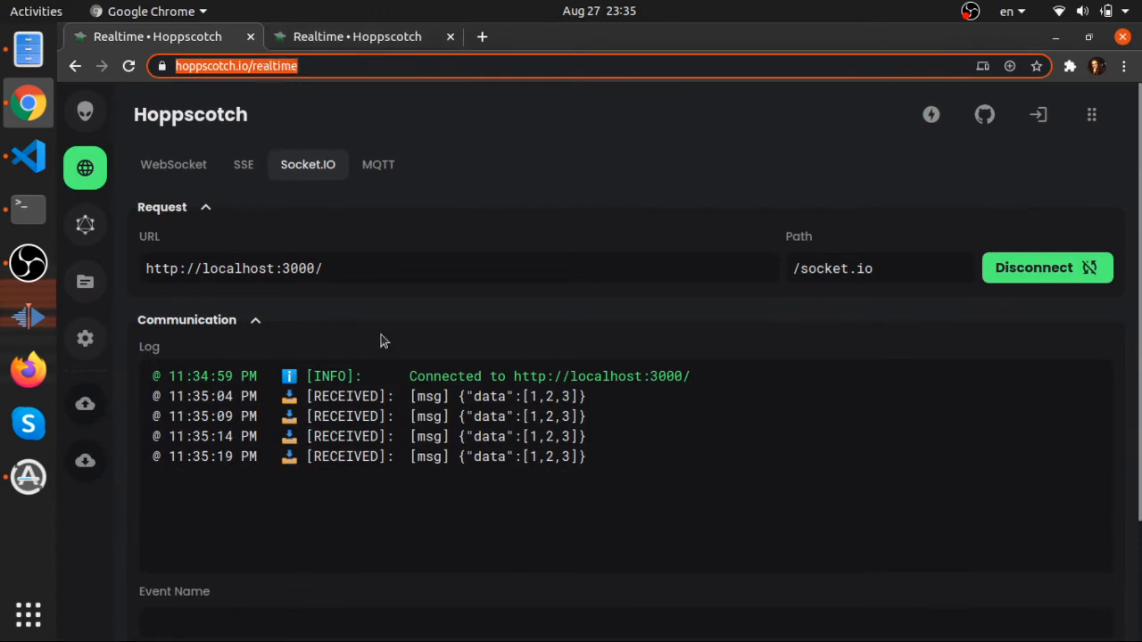
click(336, 269)
drag(173, 277, 129, 267)
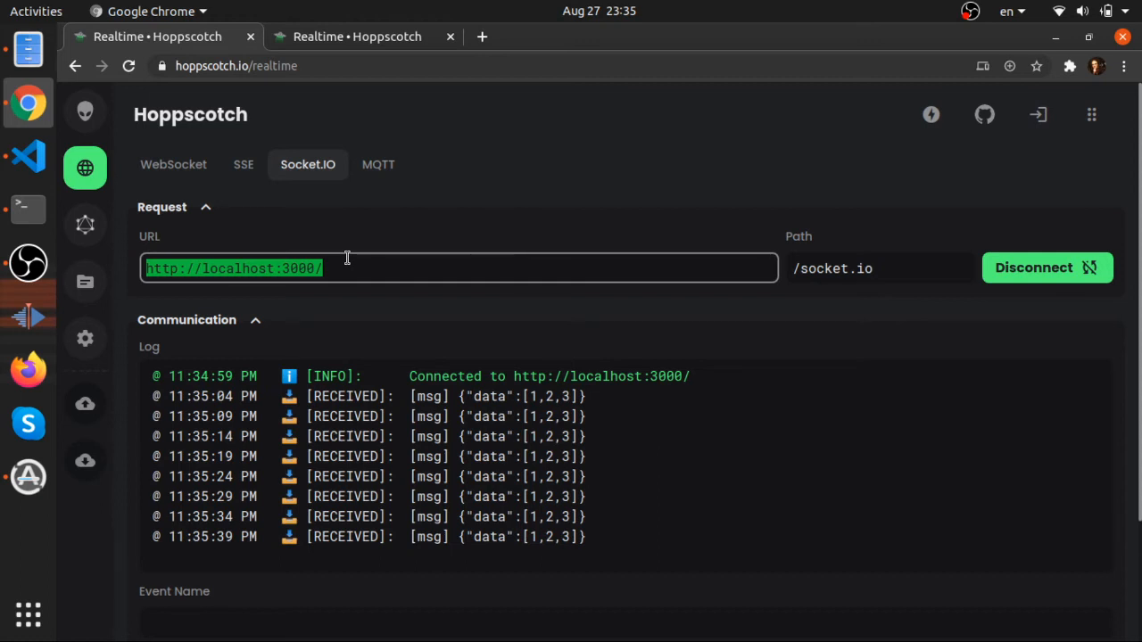
key(Home)
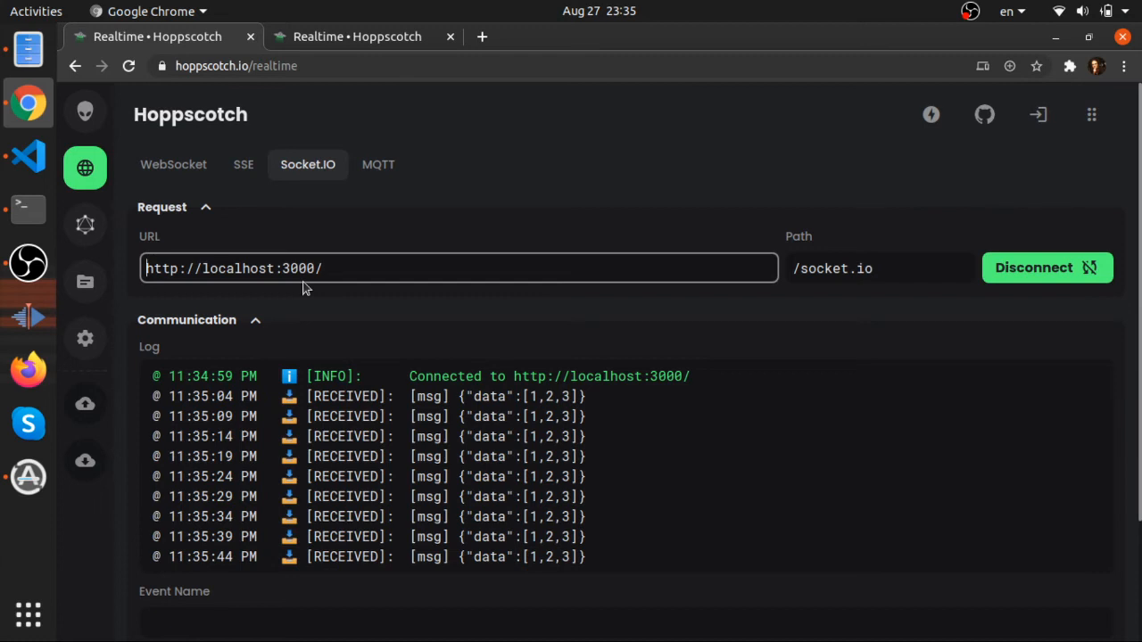
click(332, 34)
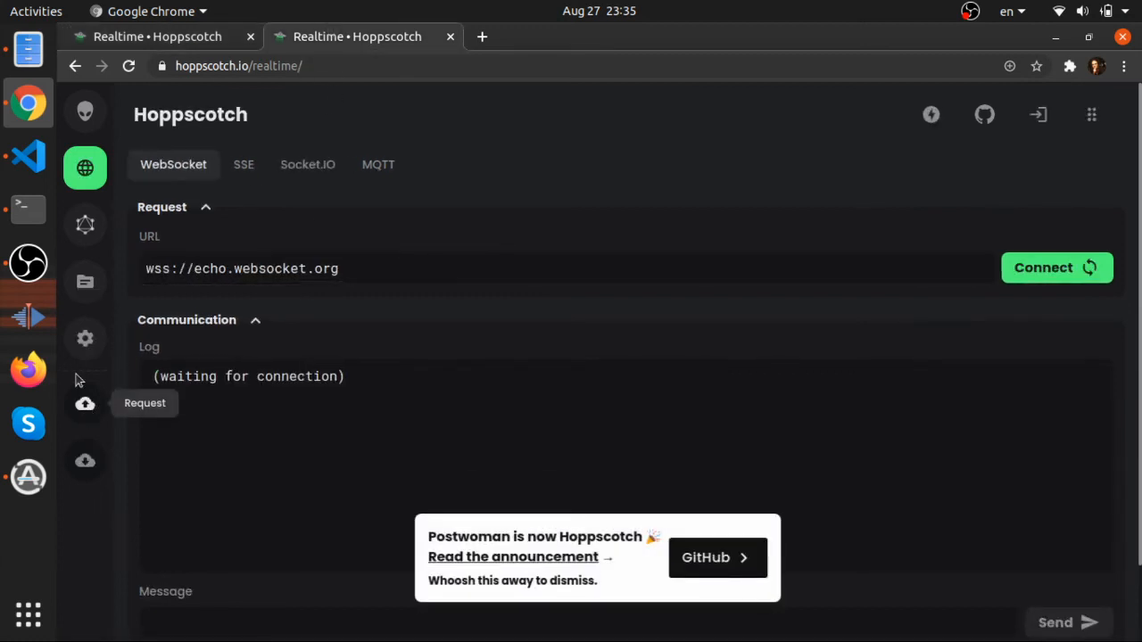
Inspect the proxy address in Hoppscotch Settings and return to the Socket.IO client tab
click(84, 338)
scroll(284, 378, down, 5)
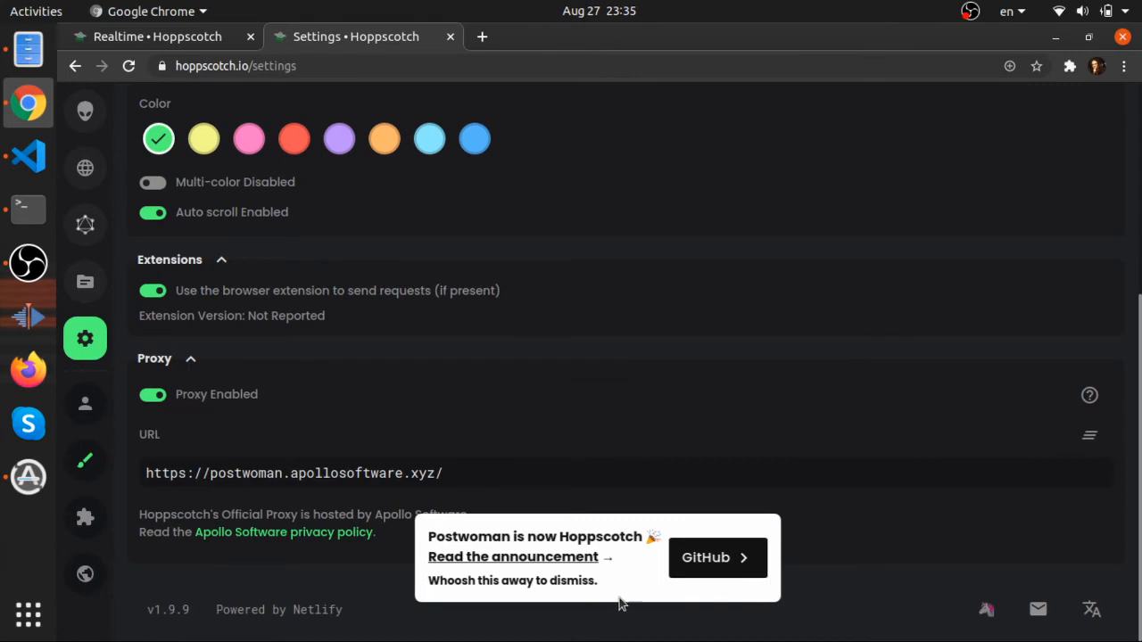
drag(620, 602, 862, 566)
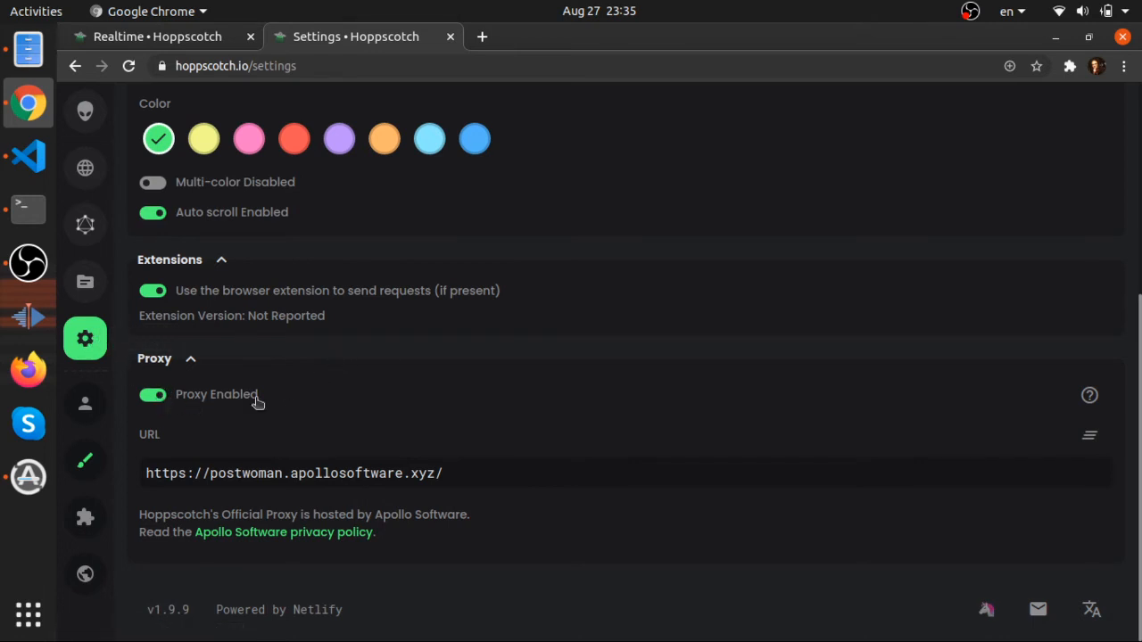
click(201, 479)
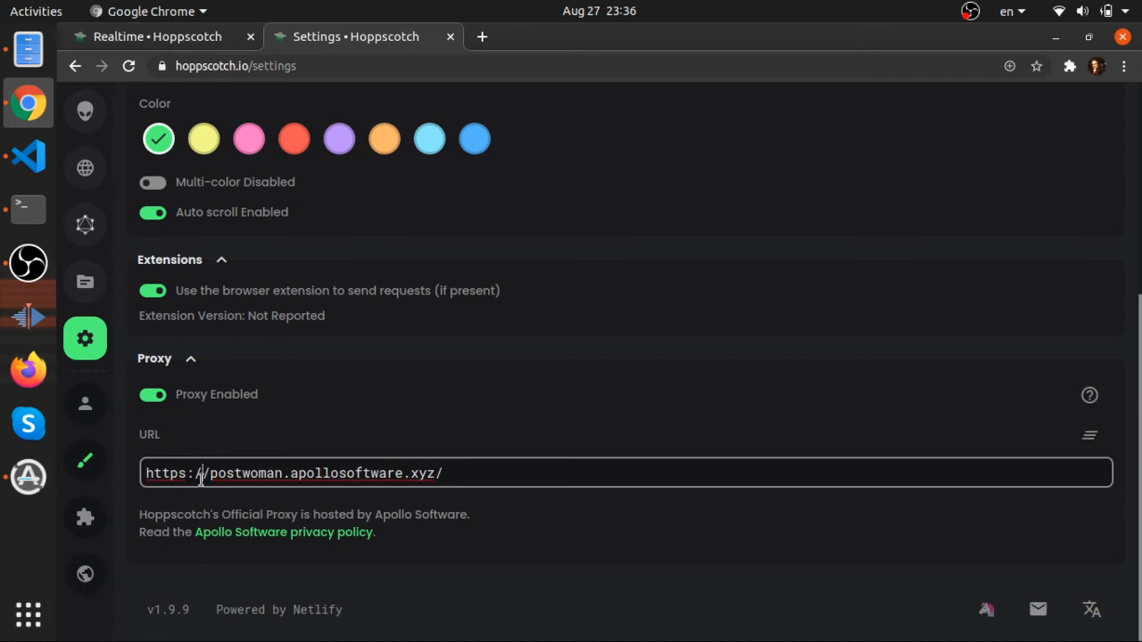
drag(200, 479, 323, 498)
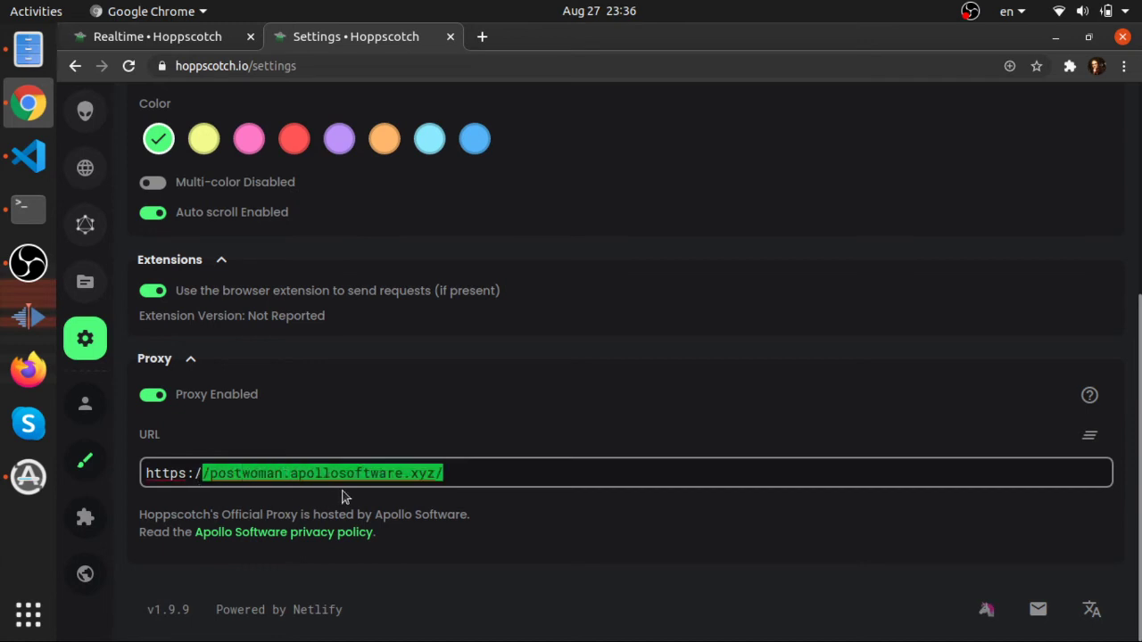
click(190, 37)
scroll(319, 395, down, 3)
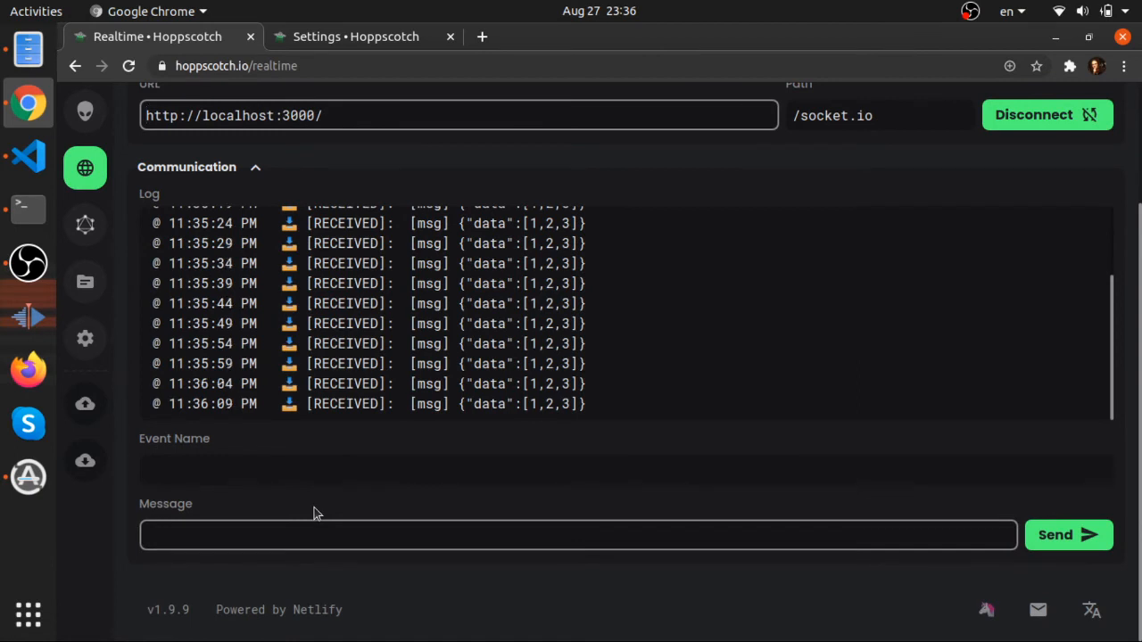
Search Google for ngrok in a new tab and open the ngrok.com result
key(ctrl+t)
text(ng)
key(Return)
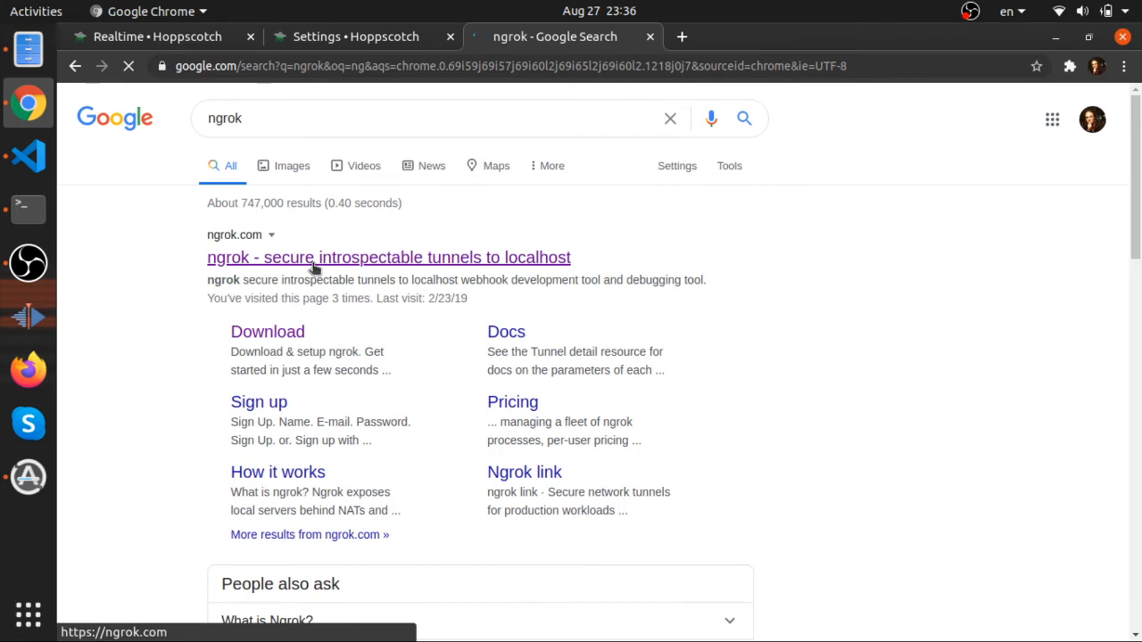
click(314, 265)
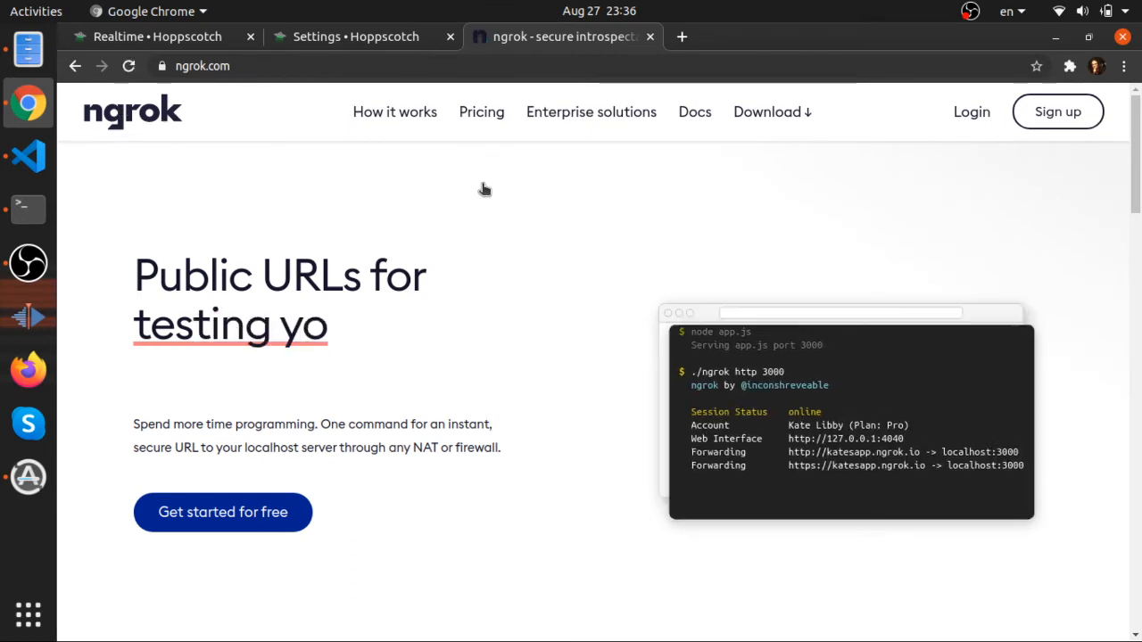
click(174, 47)
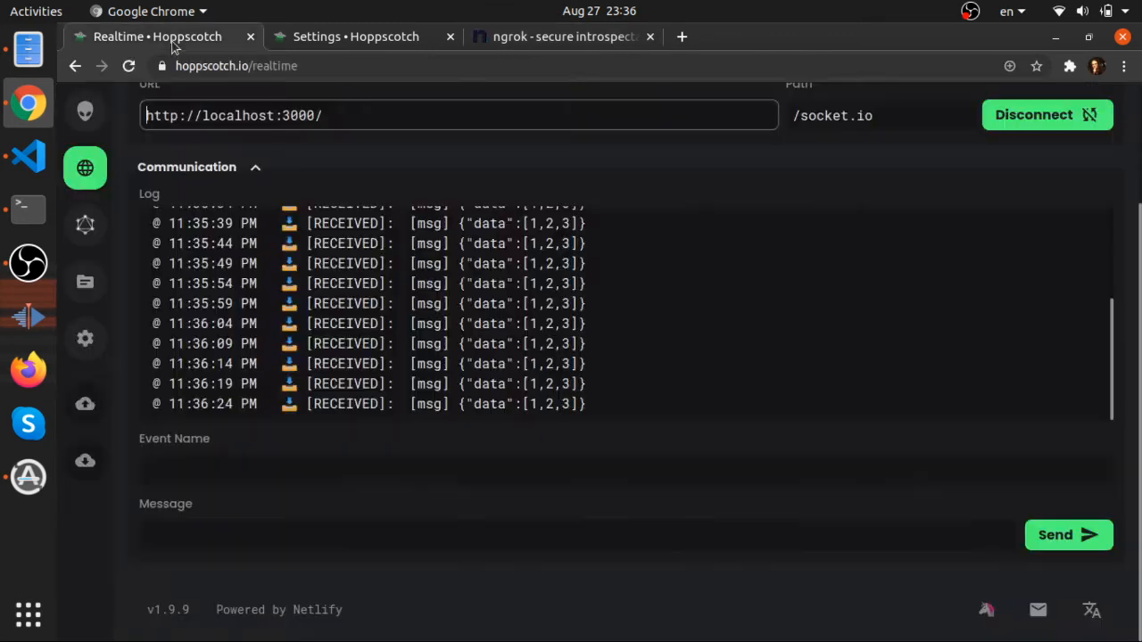
scroll(357, 477, up, 3)
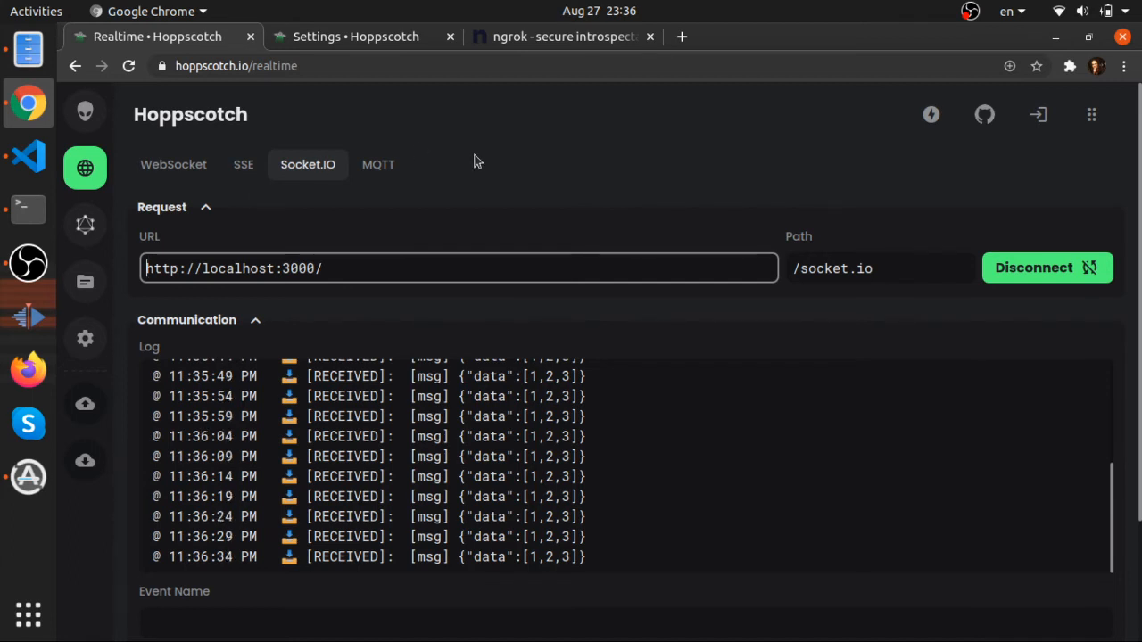
click(947, 59)
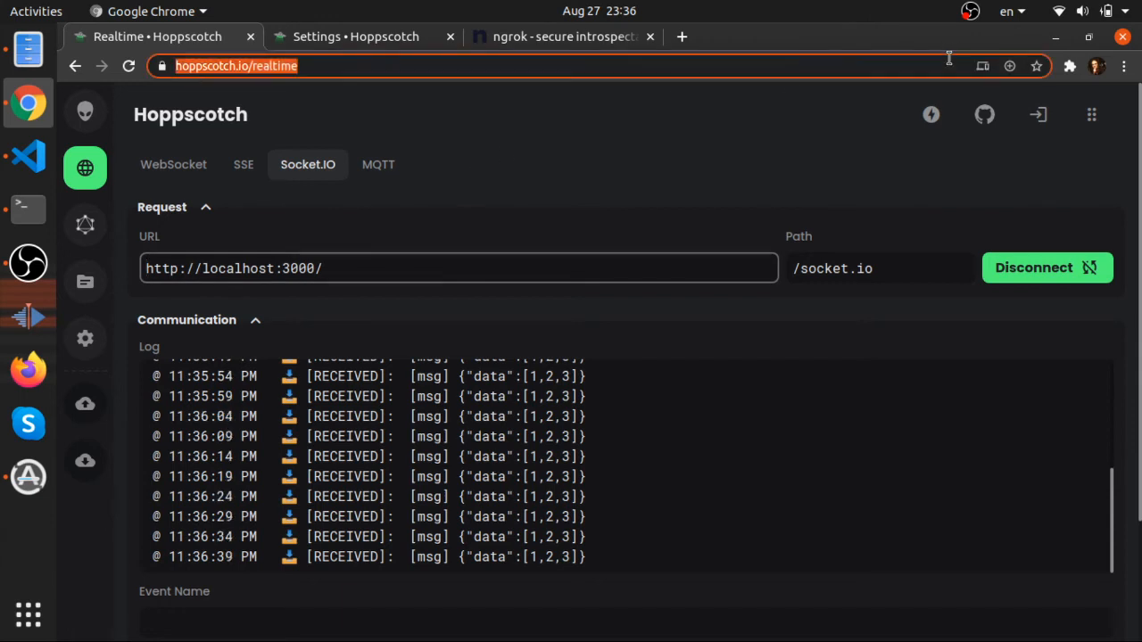
click(1009, 66)
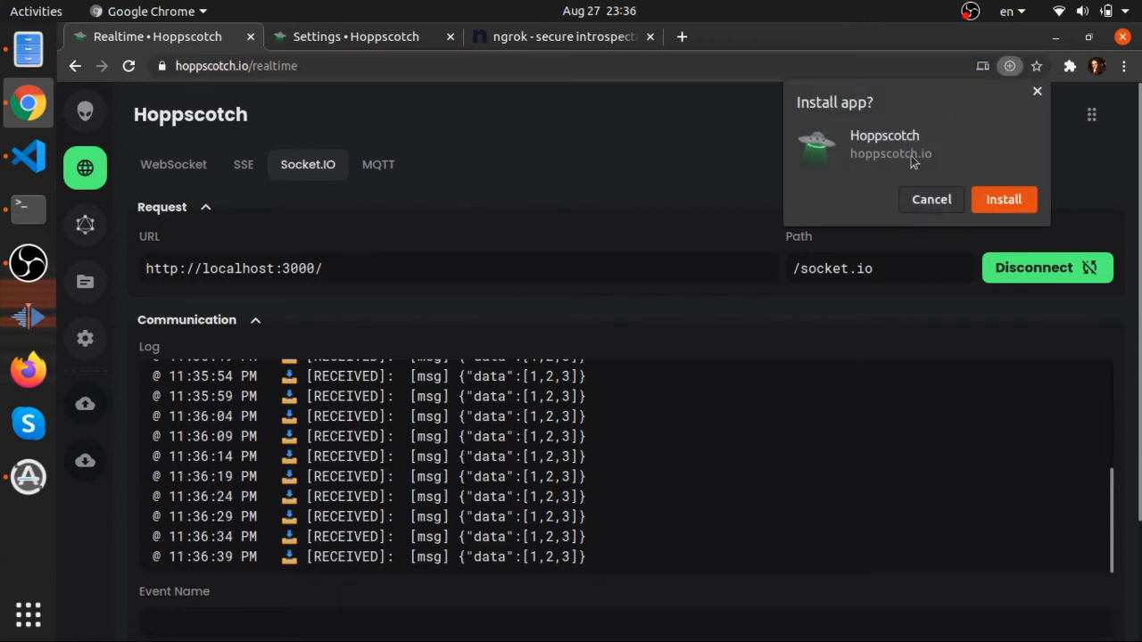
click(1039, 92)
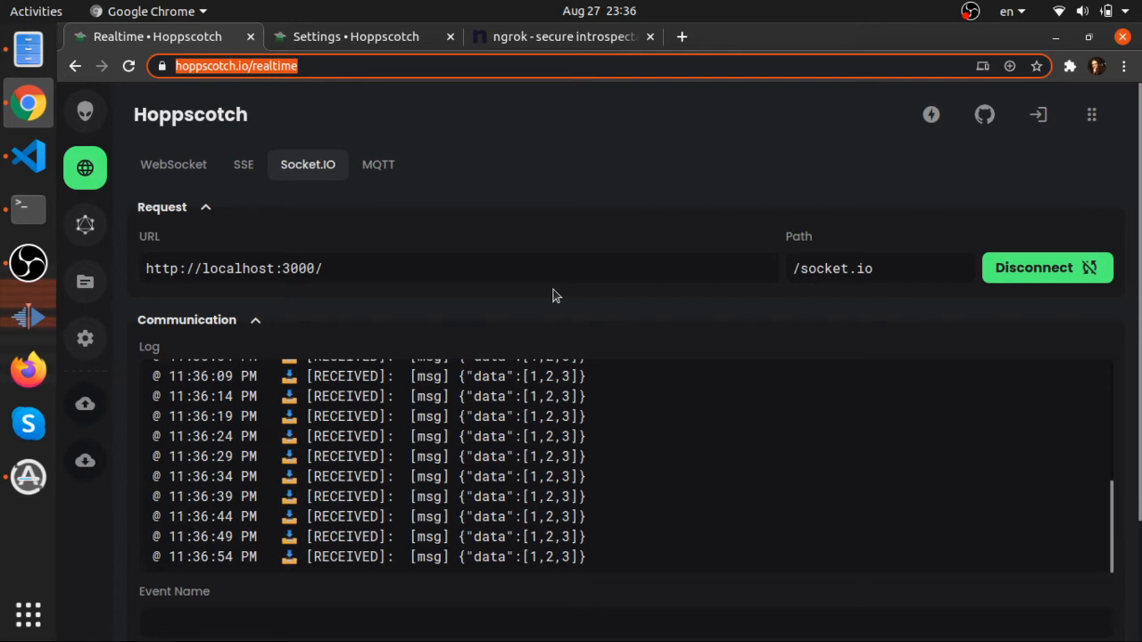
double_click(322, 272)
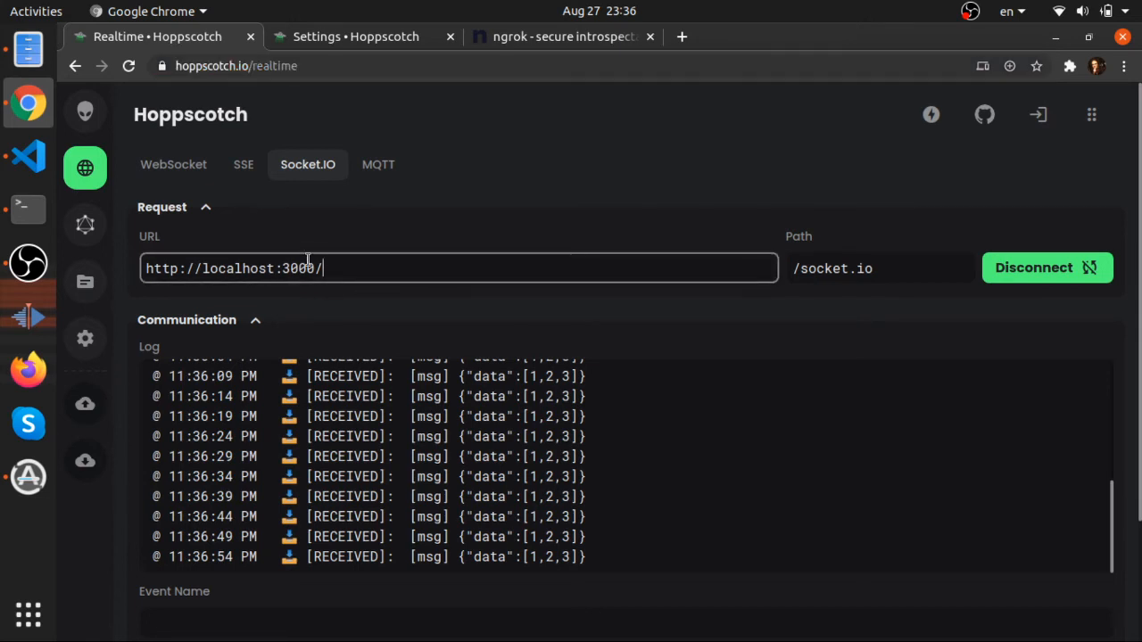
key(ctrl+a)
click(256, 228)
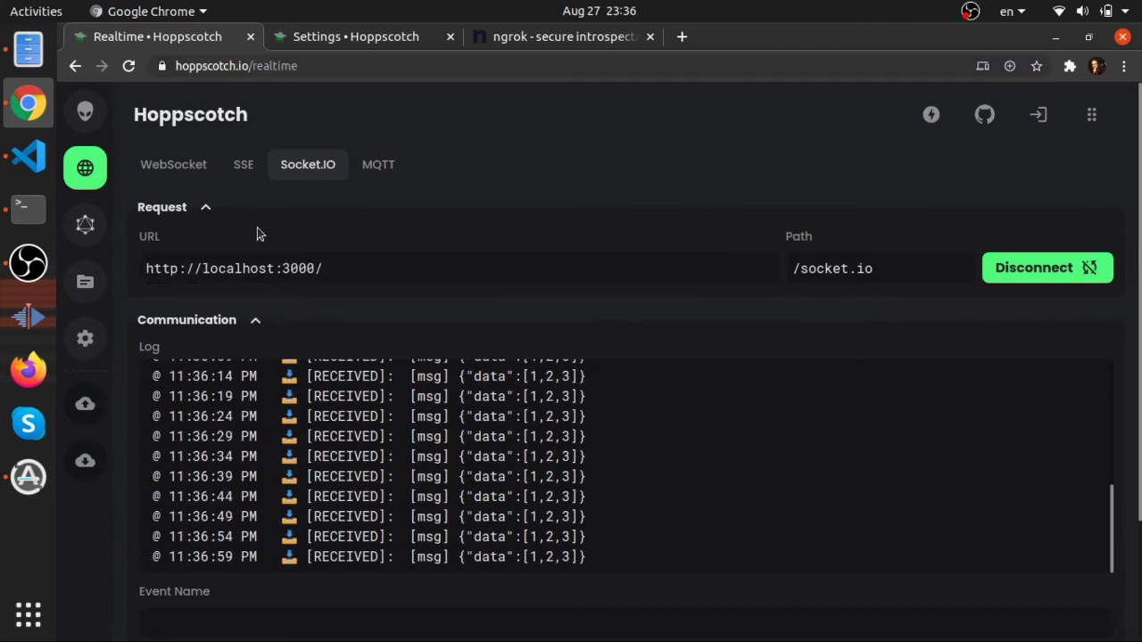
drag(339, 268, 147, 268)
click(336, 269)
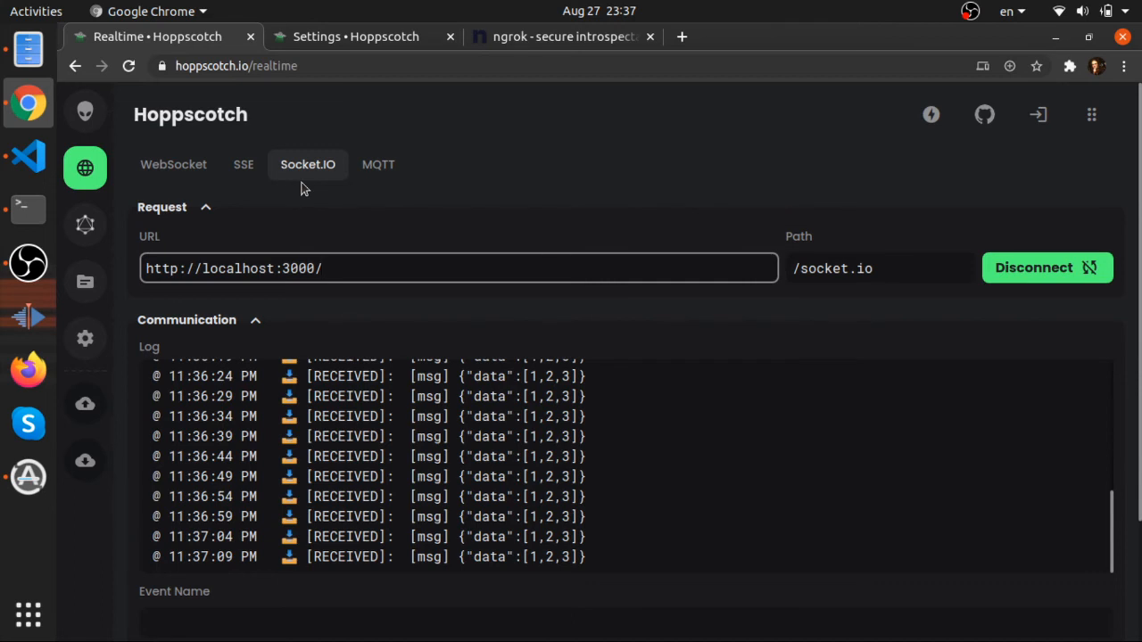
drag(357, 267, 162, 267)
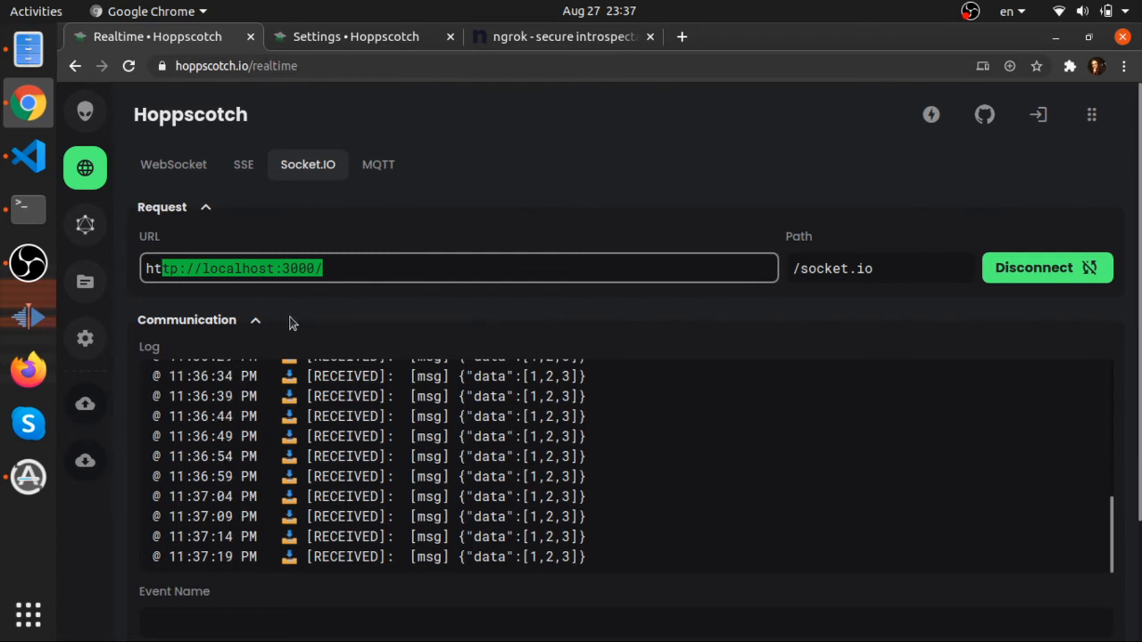
click(361, 261)
key(ctrl+a)
click(384, 471)
mouse_move(332, 556)
mouse_down()
mouse_move(471, 557)
mouse_move(580, 577)
mouse_up()
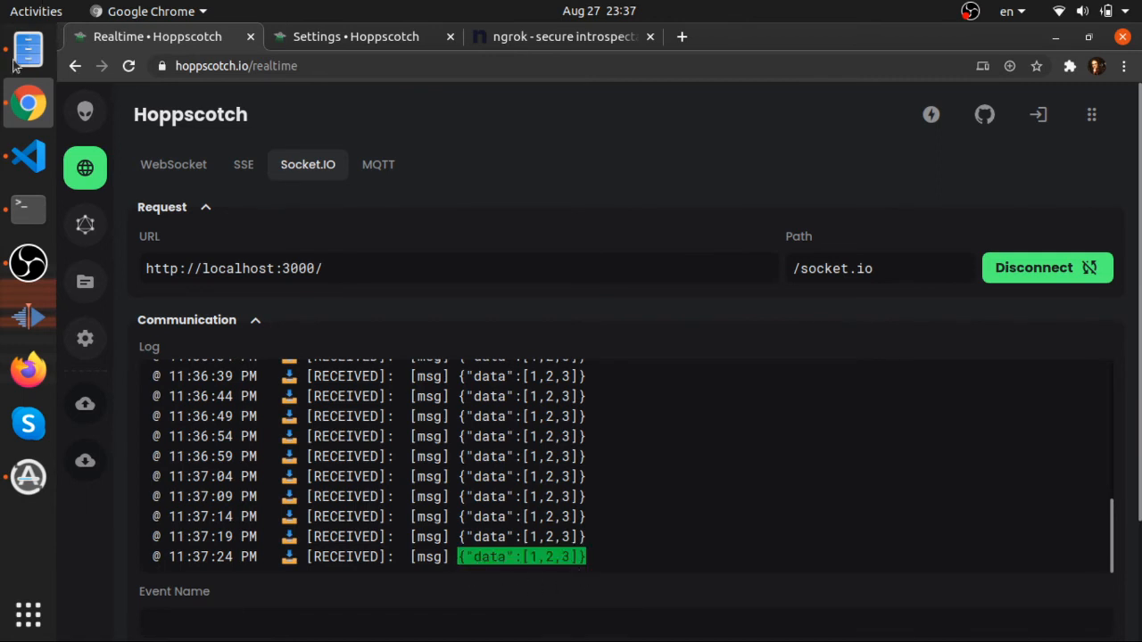
click(28, 156)
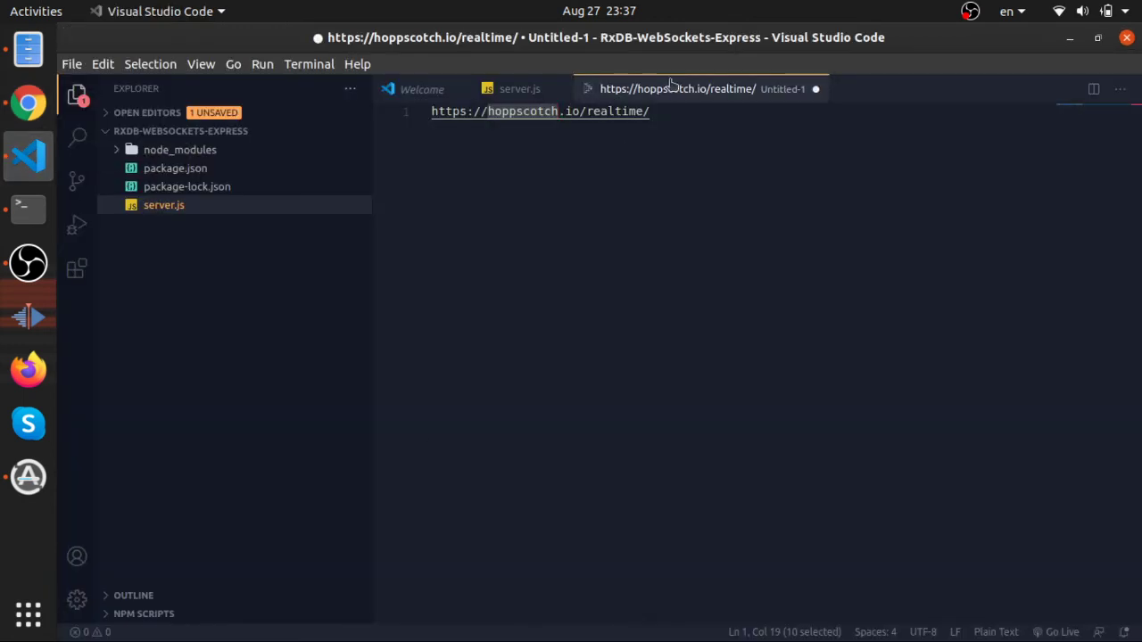
click(519, 88)
triple_click(594, 240)
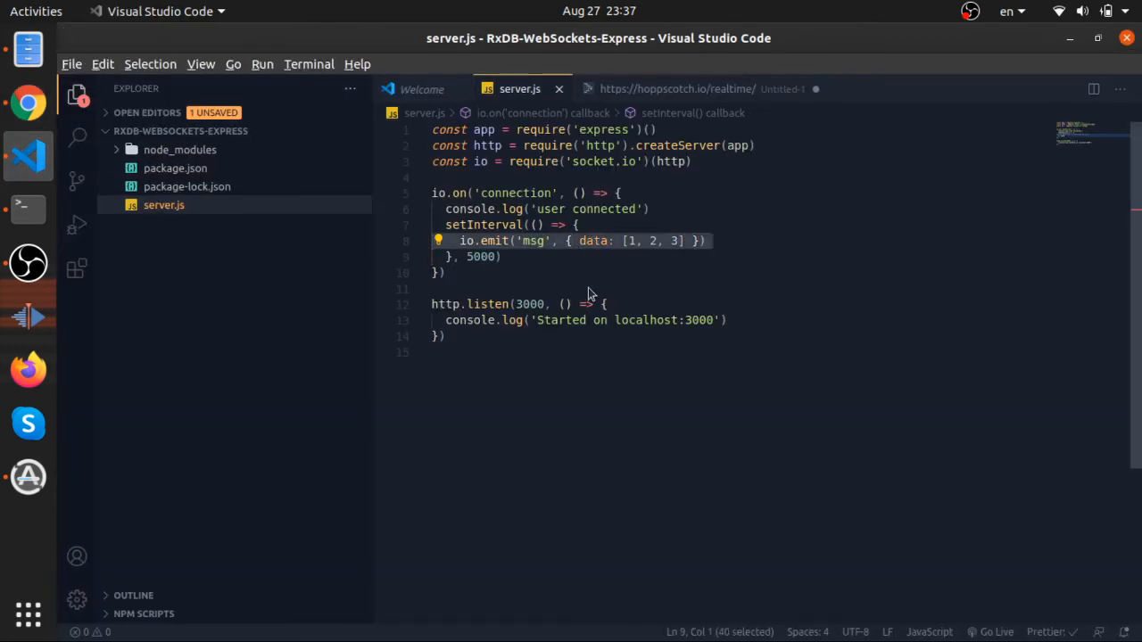
key(alt+Tab)
Snap the browser left and load hoppscotch.io/realtime in a new window on the right half
right_click(542, 223)
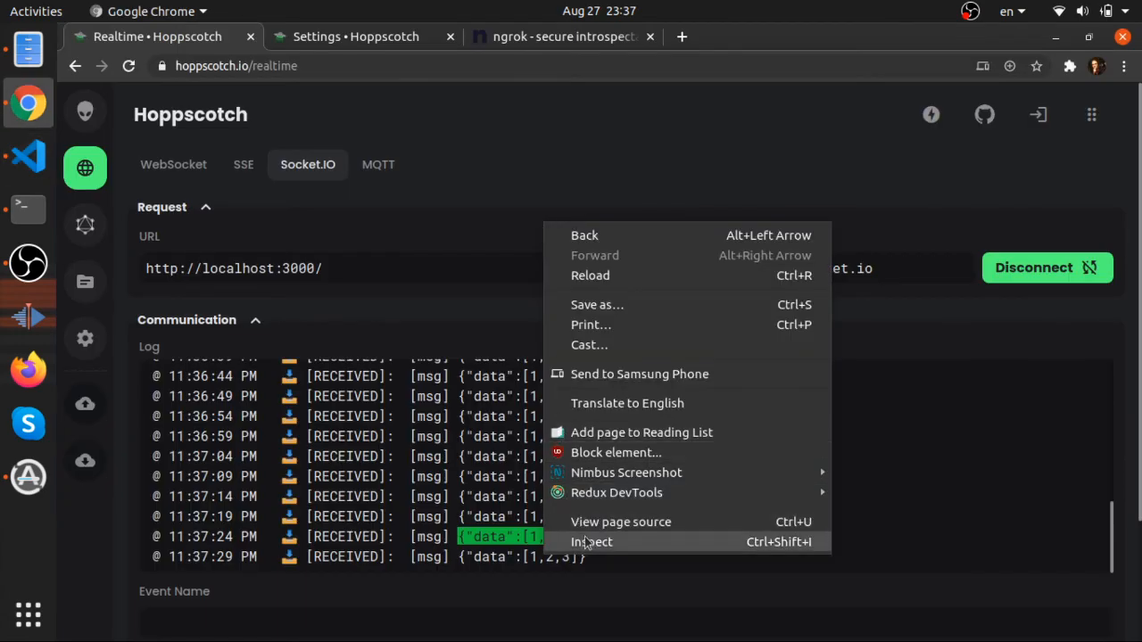
click(456, 247)
click(505, 62)
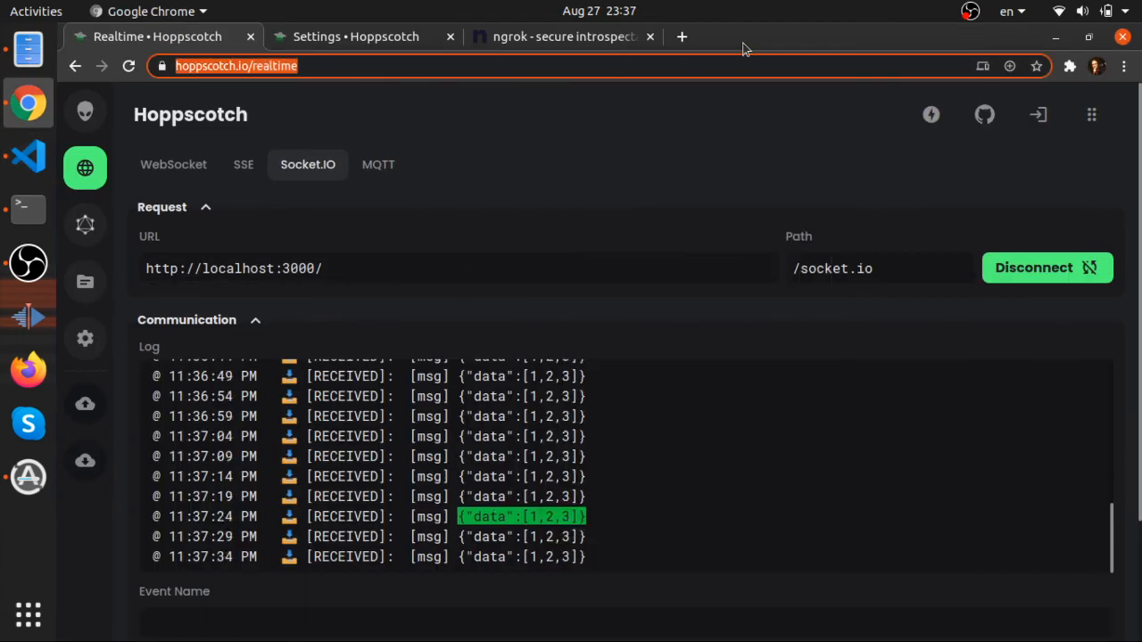
drag(745, 49, 4, 366)
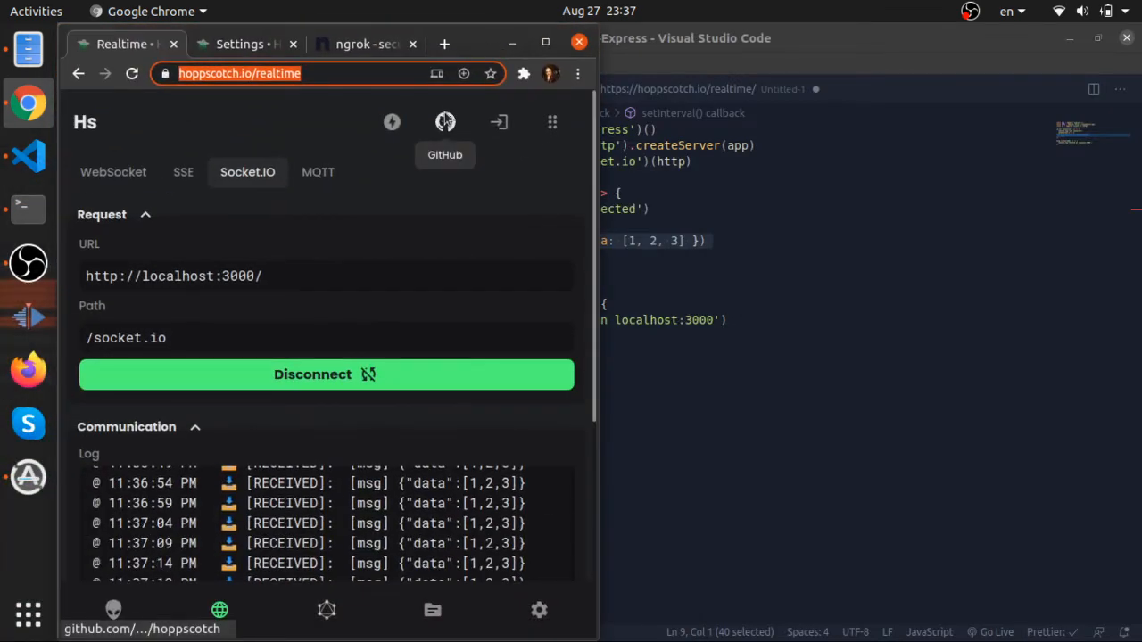
key(ctrl+n)
text(https://hoppscotch.io/realtime)
key(super+Right)
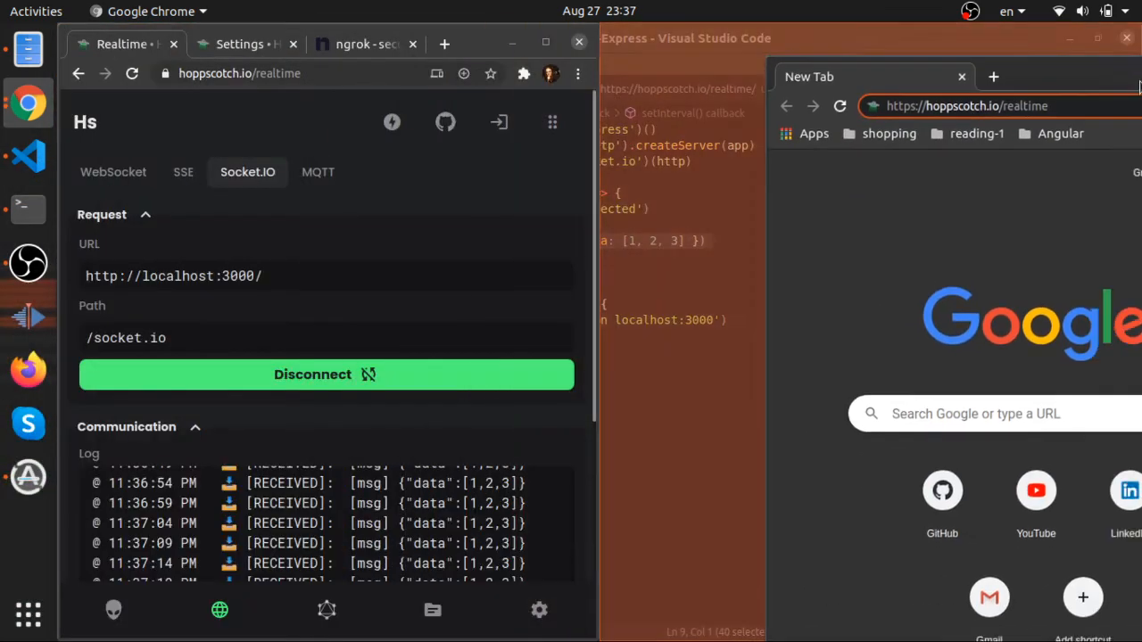
key(Return)
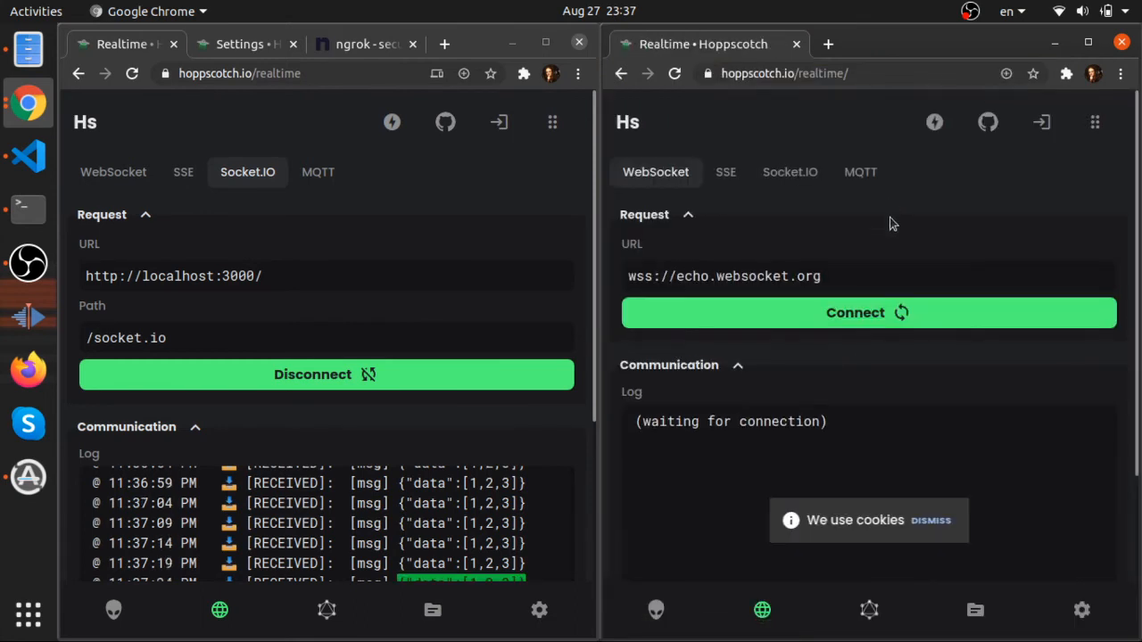
Switch the new client to Socket.IO and attempt connecting with its default URL
click(790, 172)
click(772, 282)
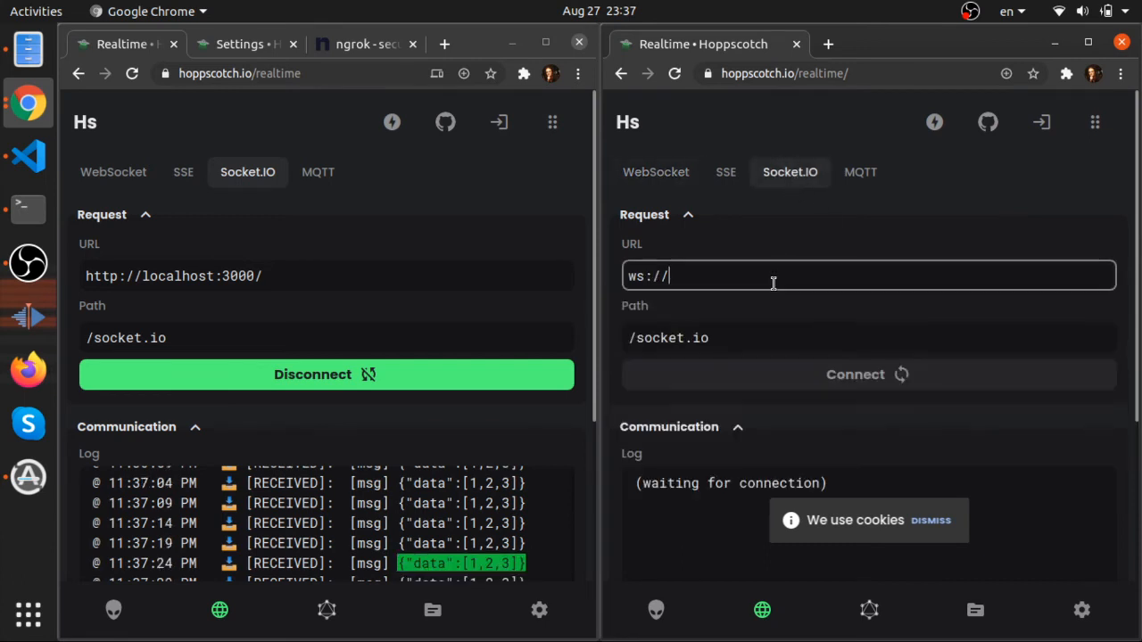
click(773, 392)
scroll(764, 419, down, 3)
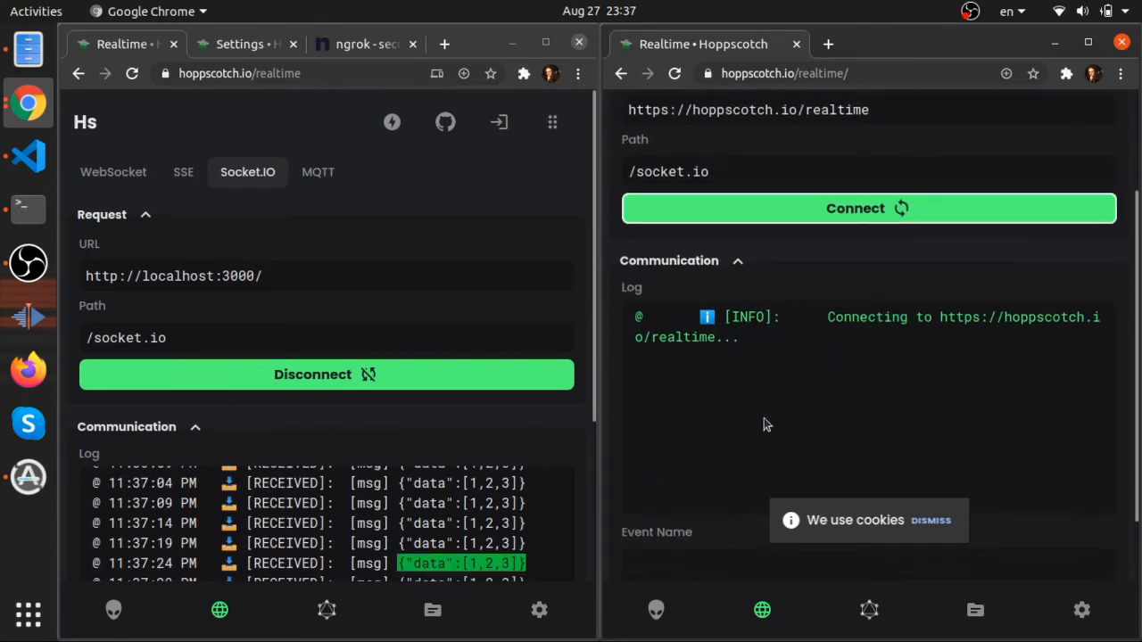
scroll(558, 421, down, 4)
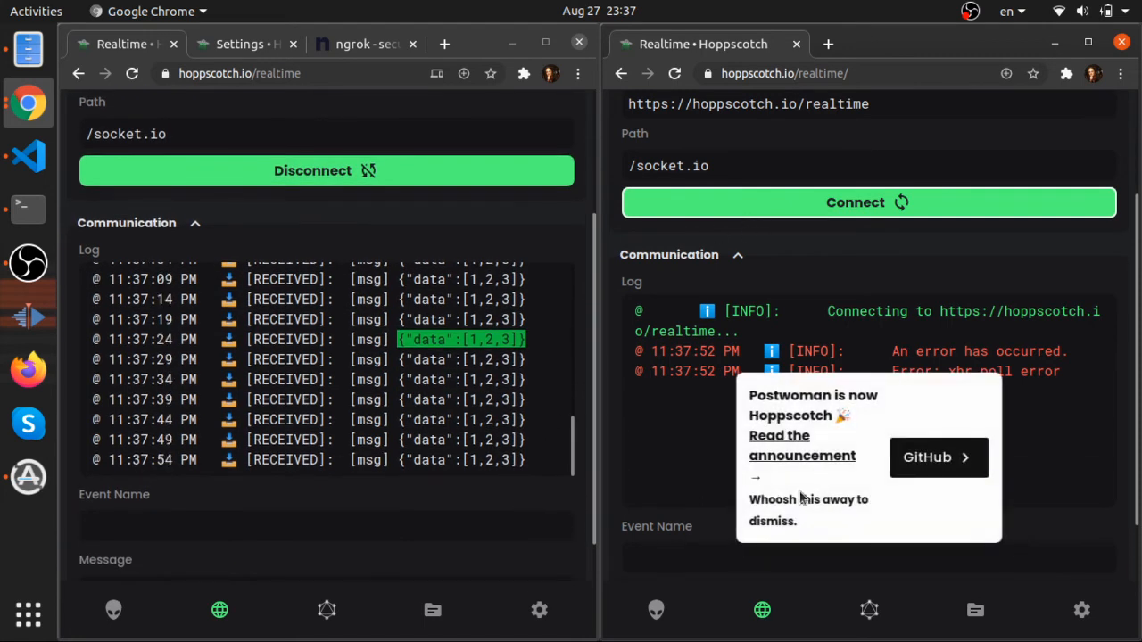
click(803, 203)
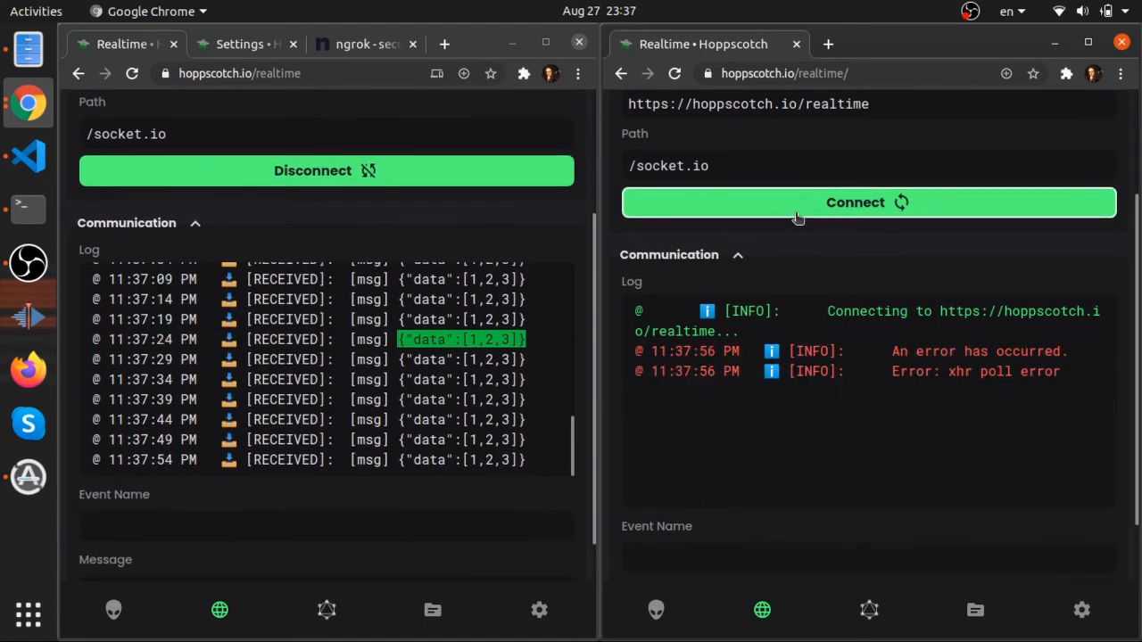
scroll(816, 196, up, 1)
scroll(856, 232, up, 3)
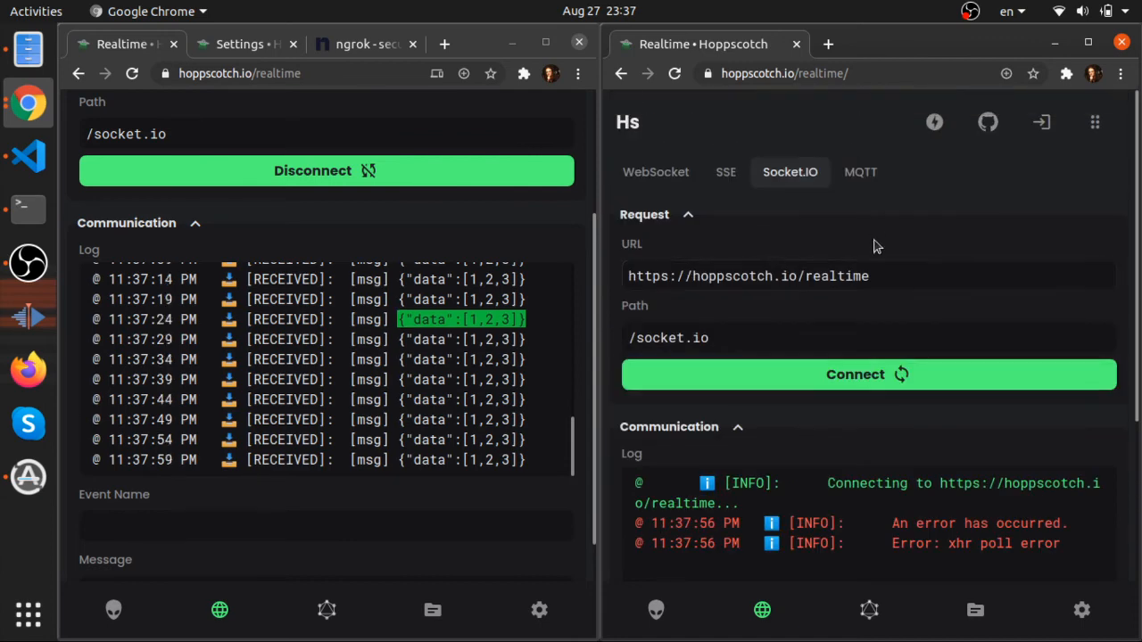
triple_click(870, 276)
click(870, 276)
scroll(414, 120, up, 1)
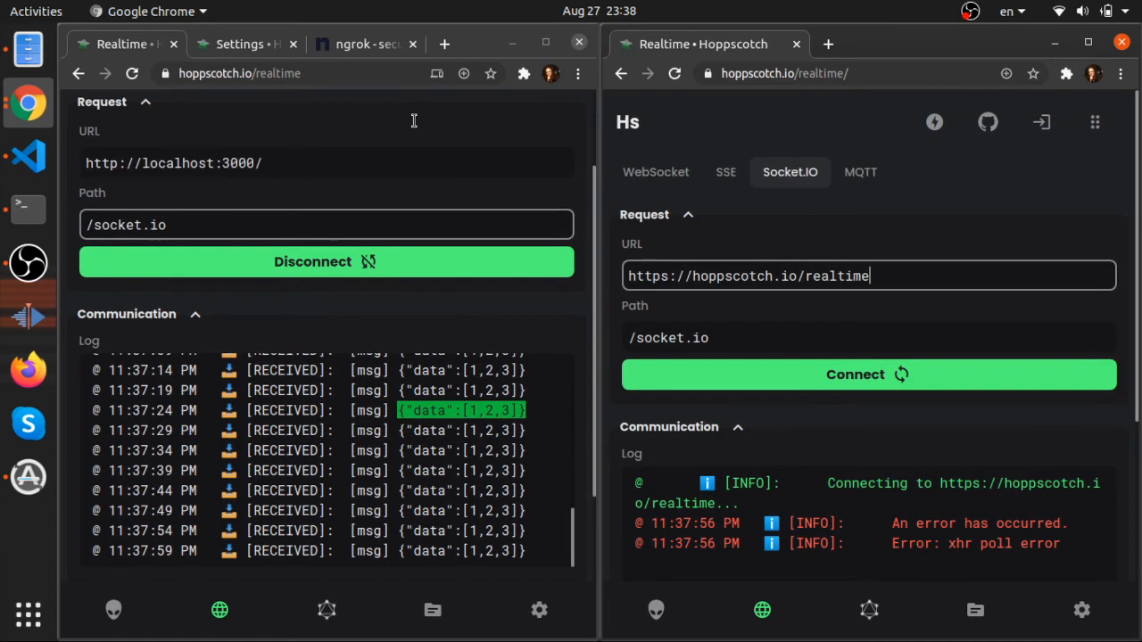
click(323, 164)
triple_click(324, 163)
key(ctrl+c)
click(731, 267)
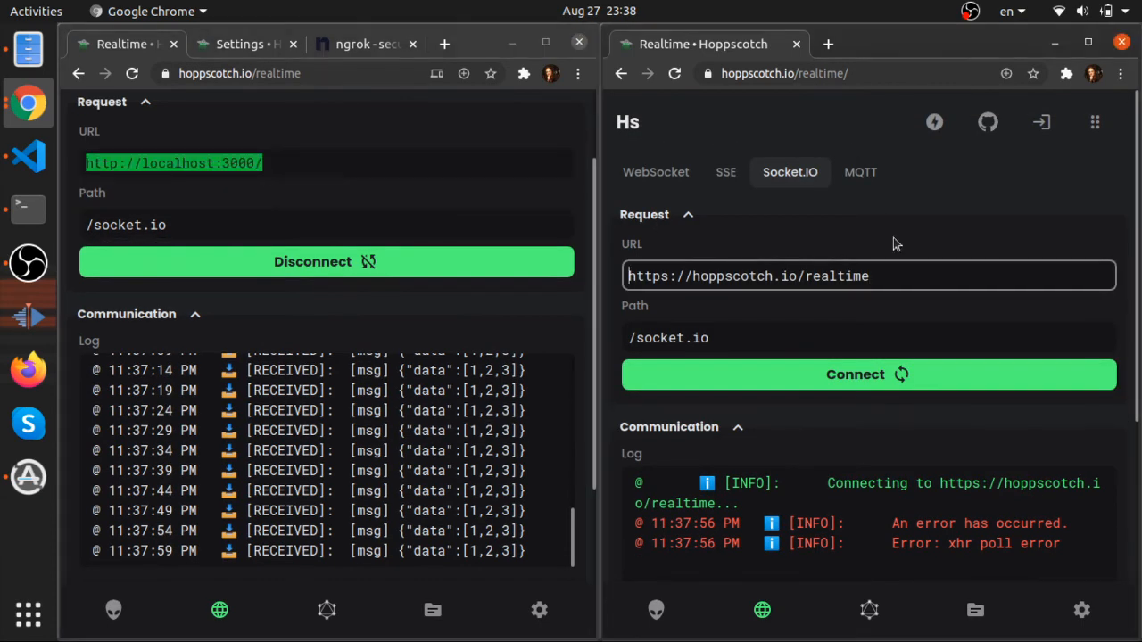
triple_click(840, 276)
key(ctrl+v)
click(829, 374)
scroll(825, 336, down, 2)
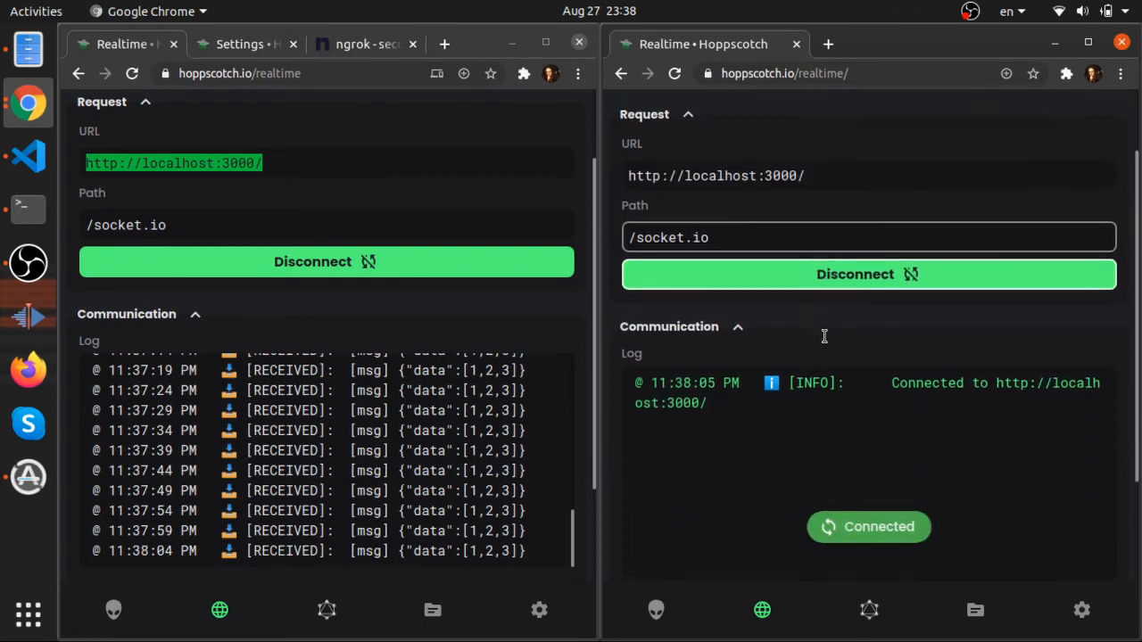
scroll(825, 336, down, 2)
scroll(554, 411, down, 3)
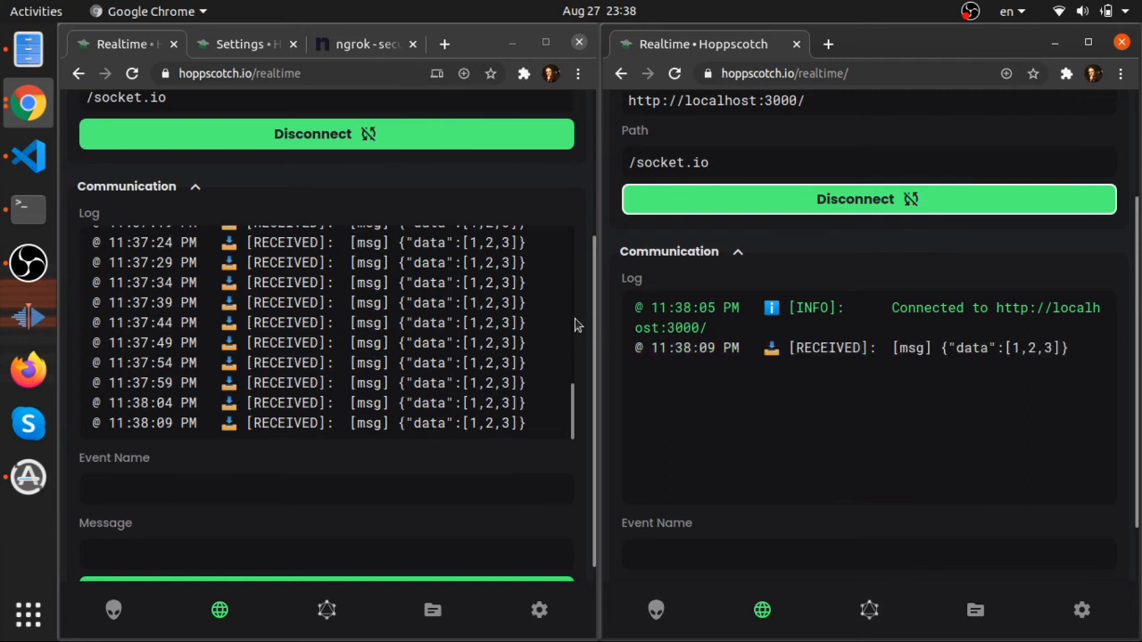
triple_click(799, 349)
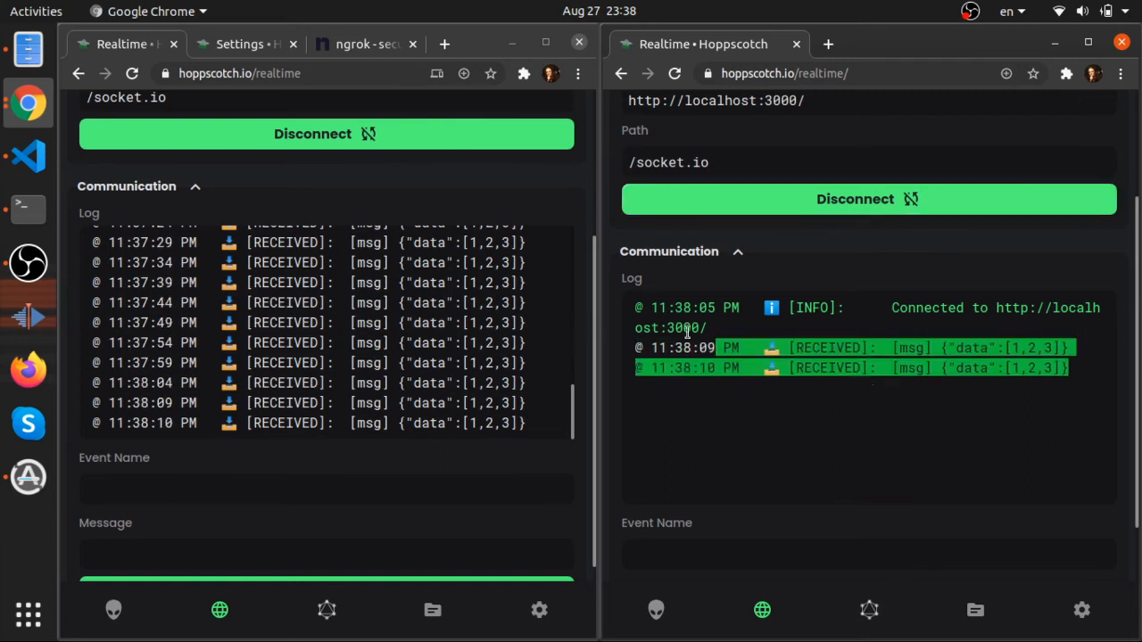
drag(796, 366, 687, 382)
click(689, 384)
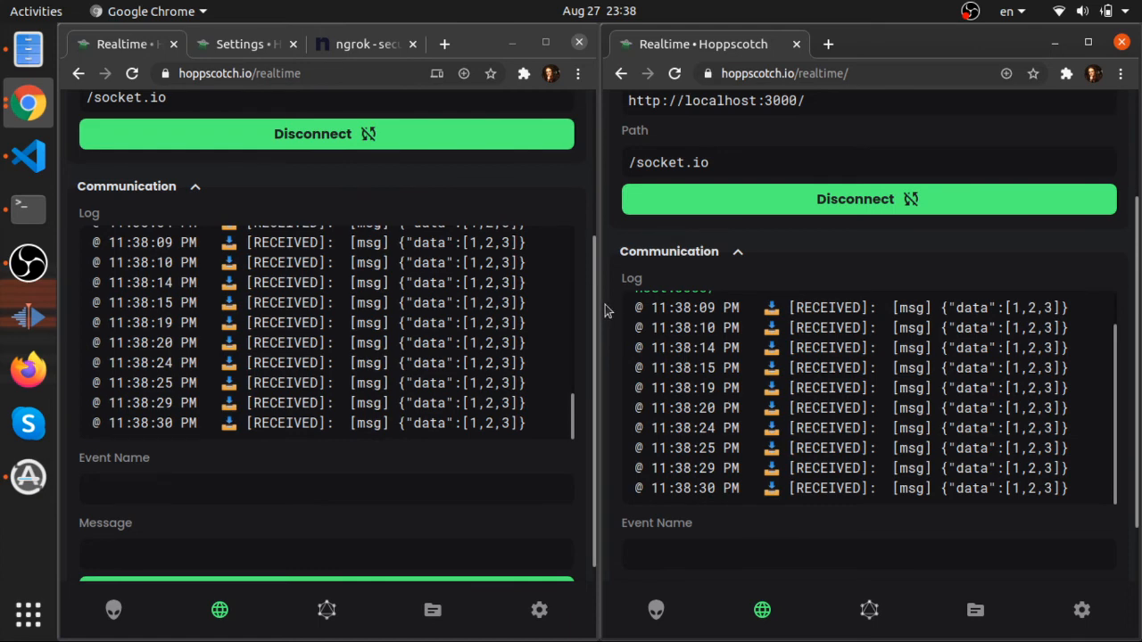
scroll(568, 252, up, 2)
scroll(564, 241, down, 2)
scroll(547, 191, up, 1)
scroll(547, 190, up, 1)
scroll(546, 190, down, 1)
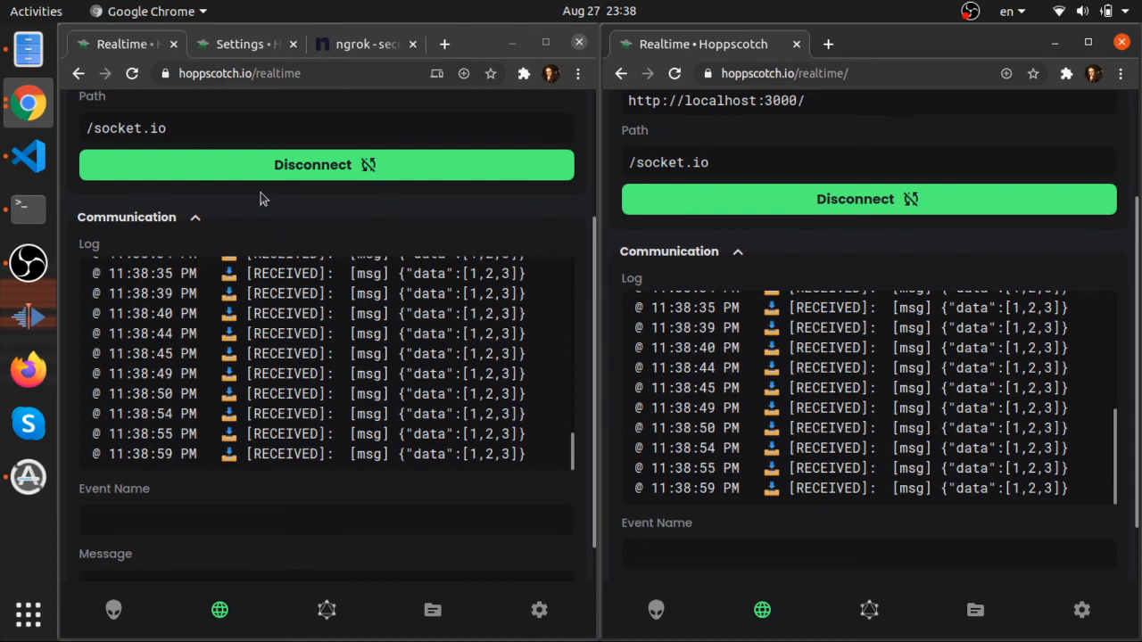
scroll(256, 333, down, 1)
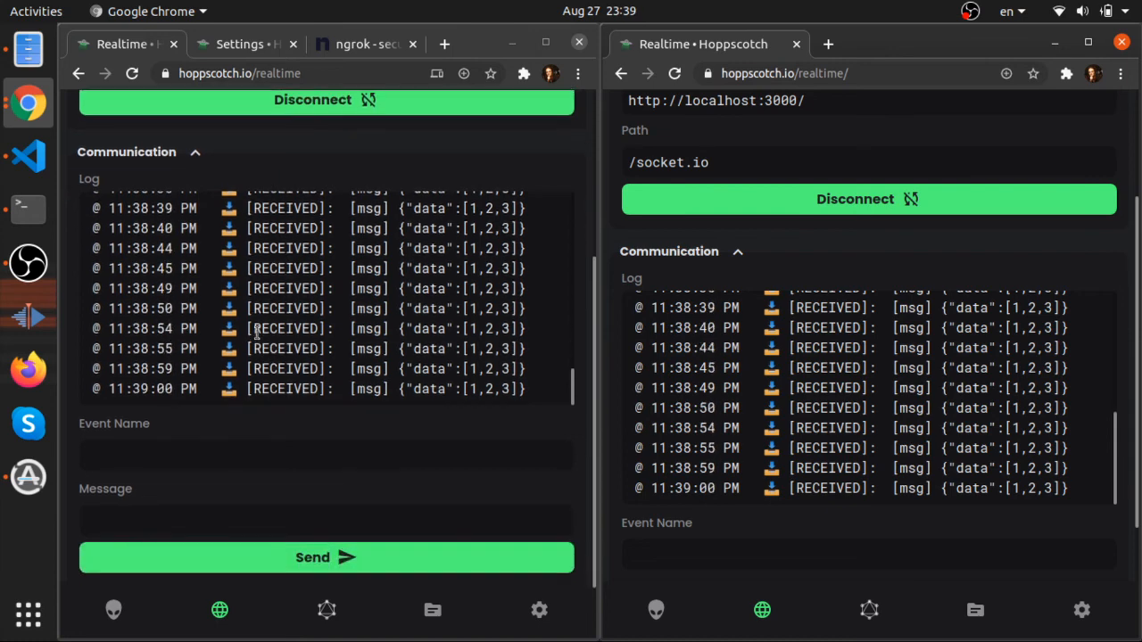
scroll(255, 324, up, 1)
scroll(255, 324, down, 1)
scroll(263, 420, down, 1)
scroll(268, 451, up, 2)
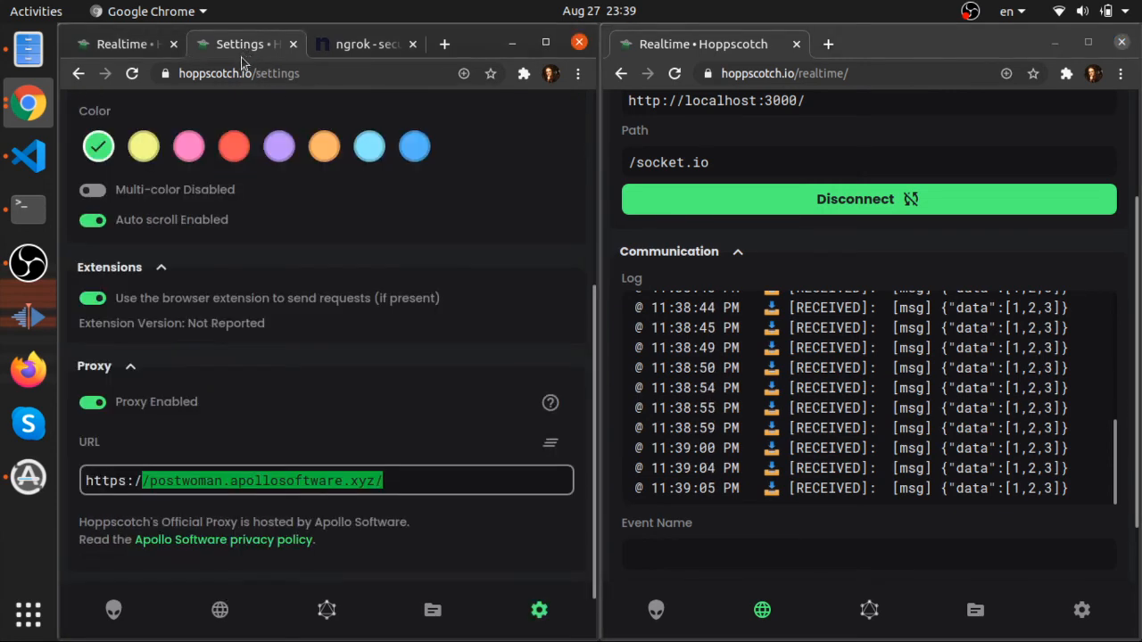
scroll(206, 423, up, 1)
scroll(179, 429, down, 1)
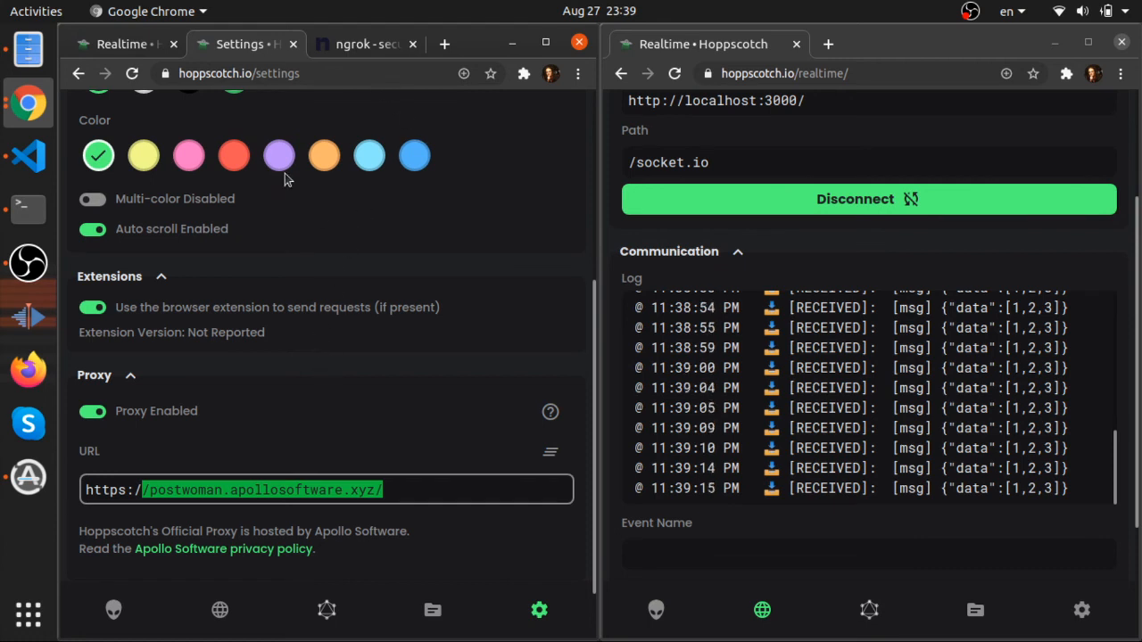
Bring the ngrok homepage tab forward in the left window
click(343, 54)
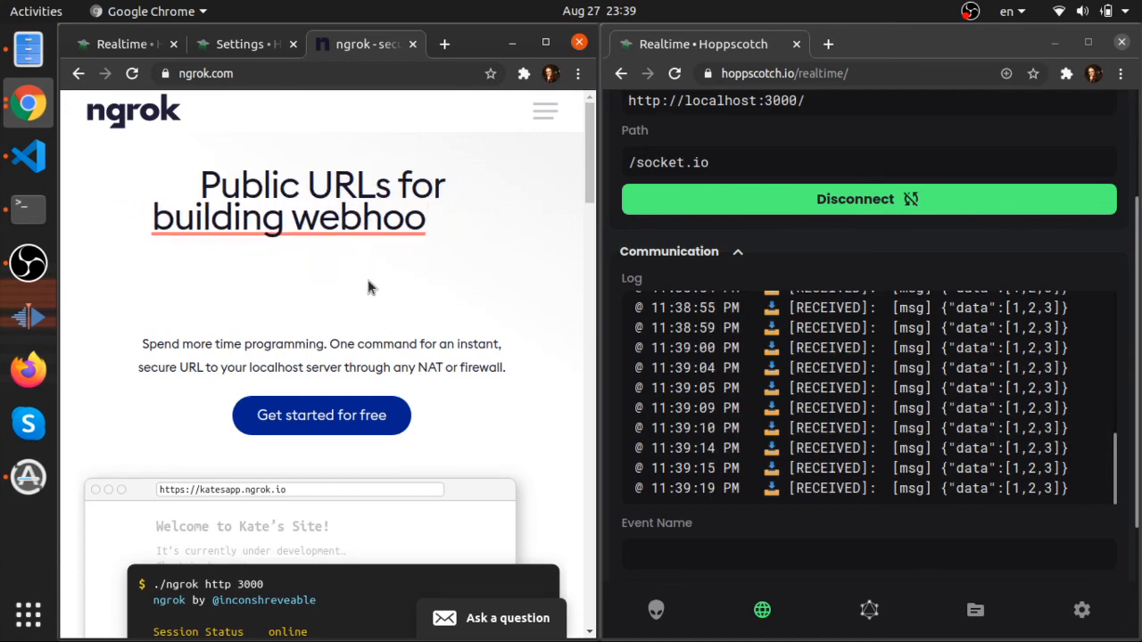
Go to the ngrok download page and look at the authtoken command
click(541, 129)
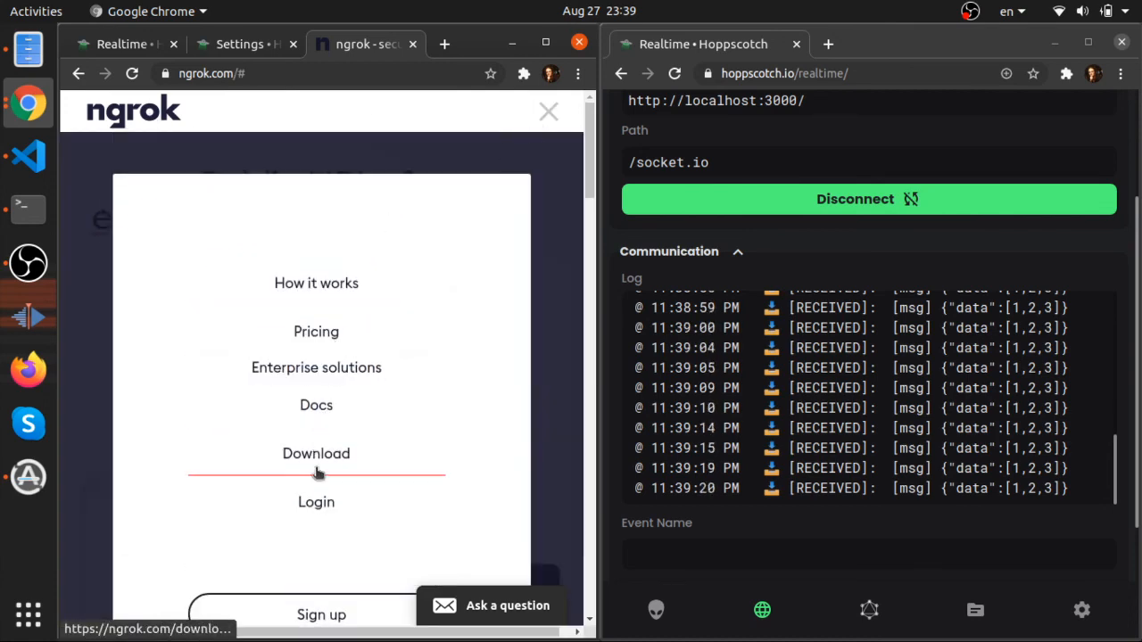
click(318, 472)
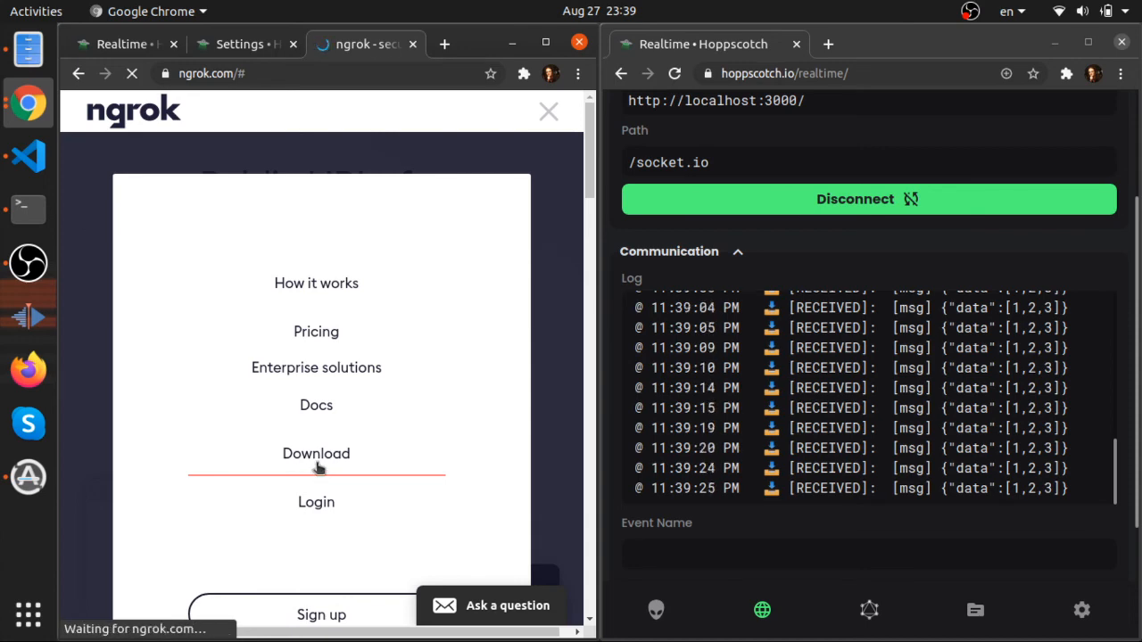
scroll(356, 232, down, 4)
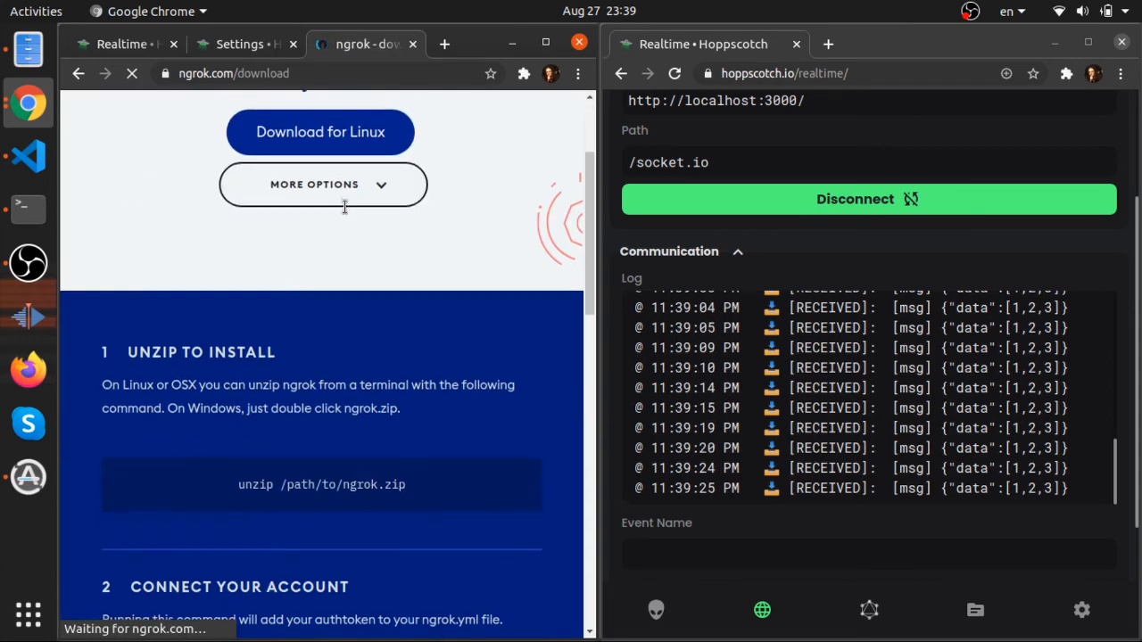
scroll(347, 212, down, 4)
scroll(346, 212, up, 3)
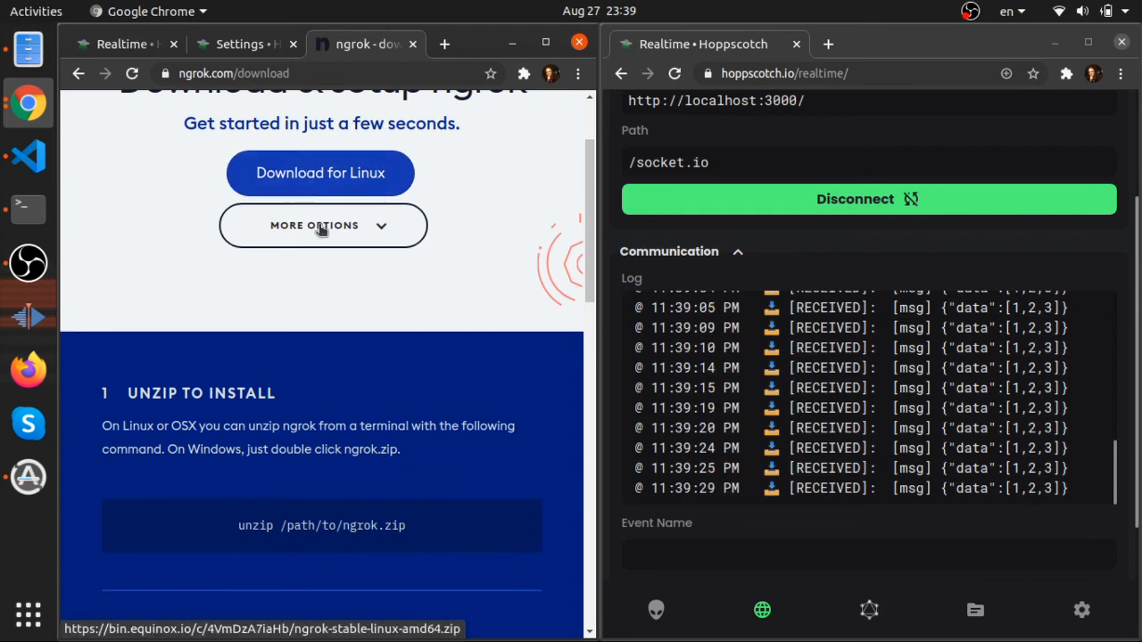
scroll(317, 284, up, 2)
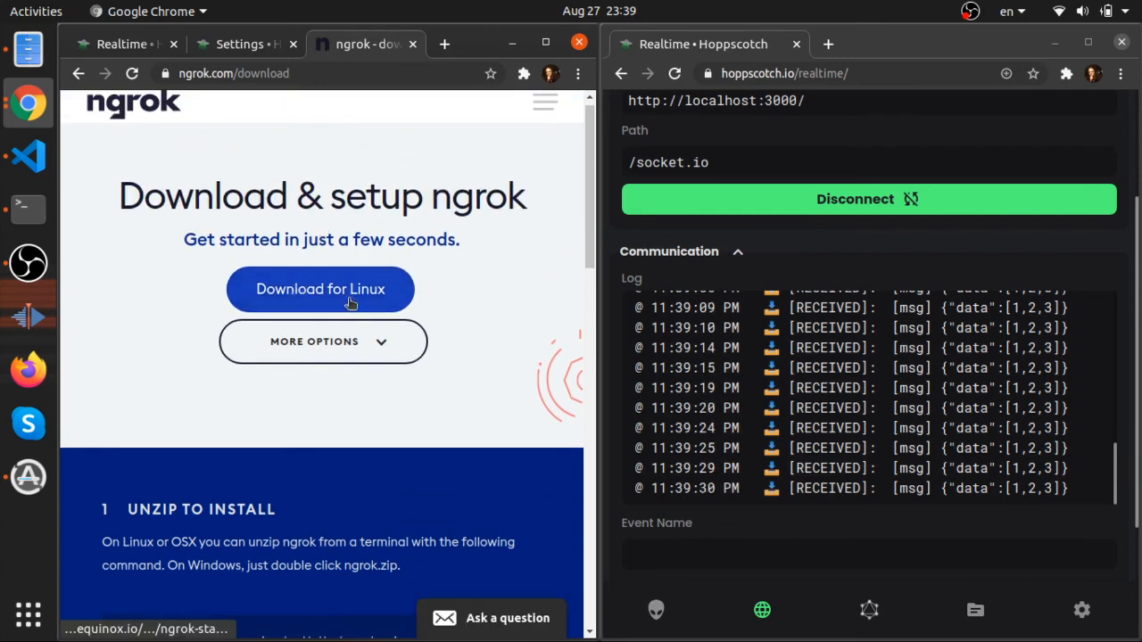
scroll(290, 416, down, 4)
scroll(290, 415, down, 1)
scroll(290, 416, down, 2)
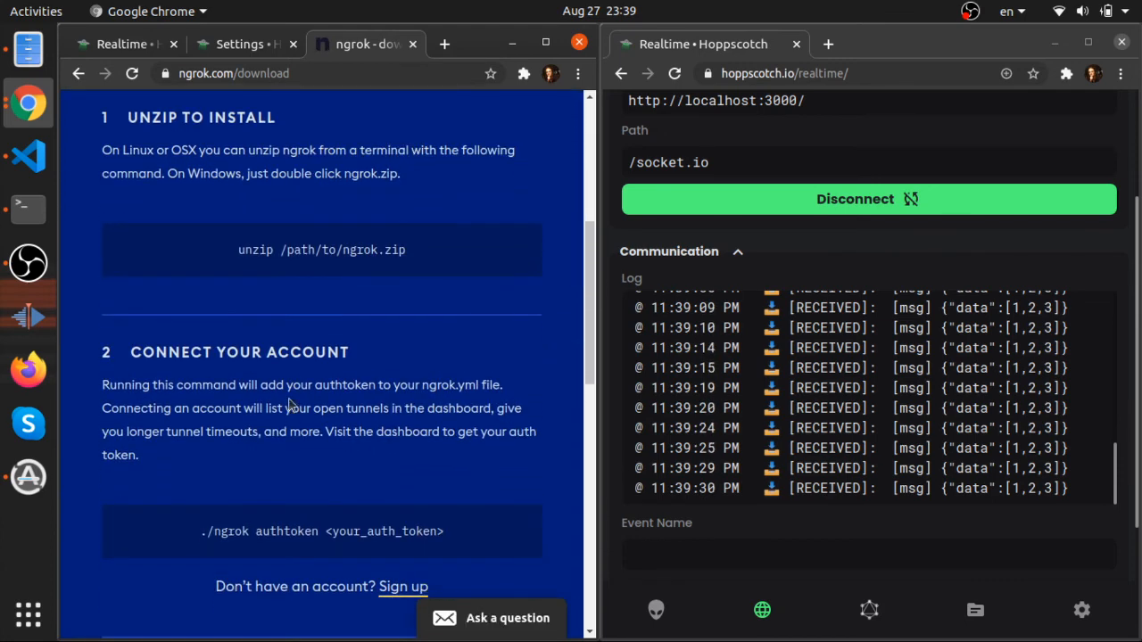
scroll(240, 169, up, 2)
scroll(267, 312, up, 6)
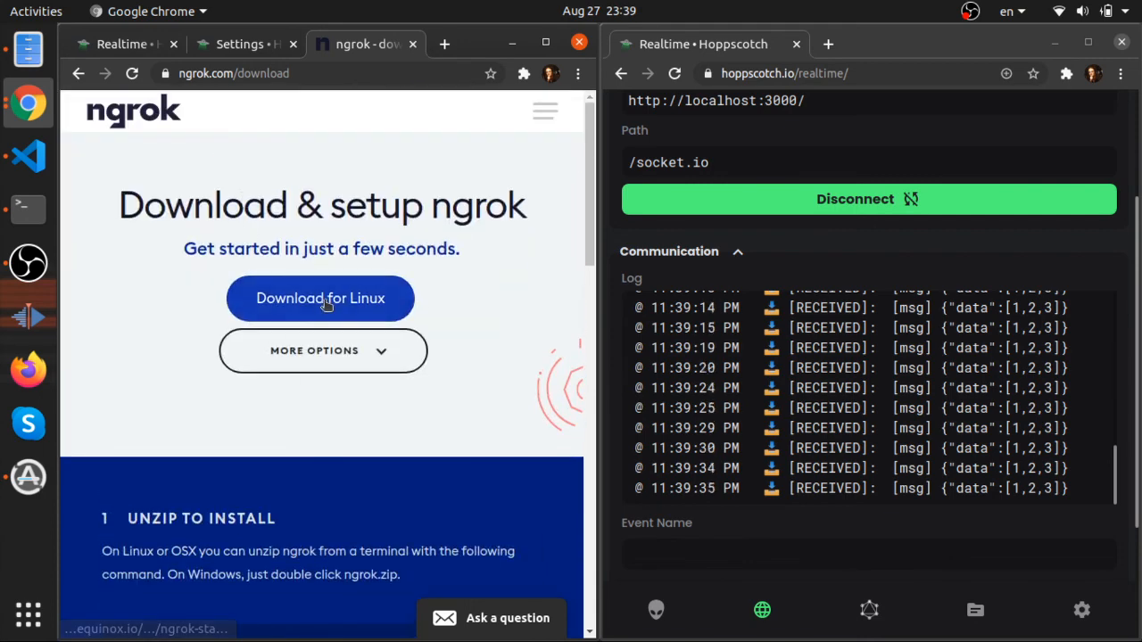
scroll(326, 303, down, 4)
scroll(326, 305, down, 3)
drag(349, 310, 406, 309)
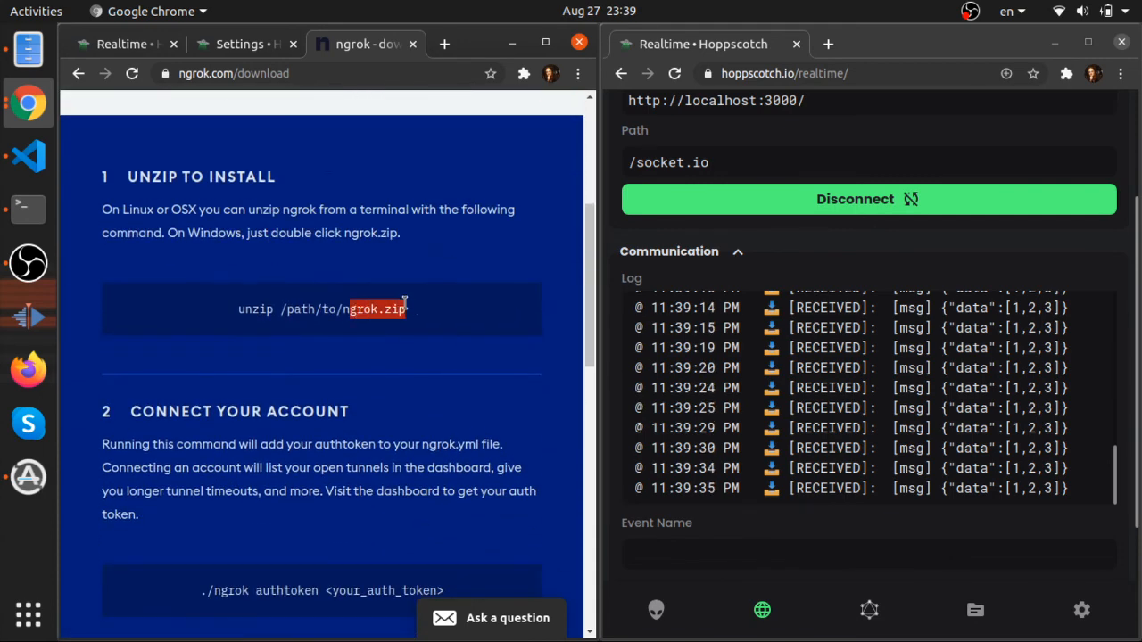
scroll(286, 316, down, 2)
scroll(285, 318, down, 3)
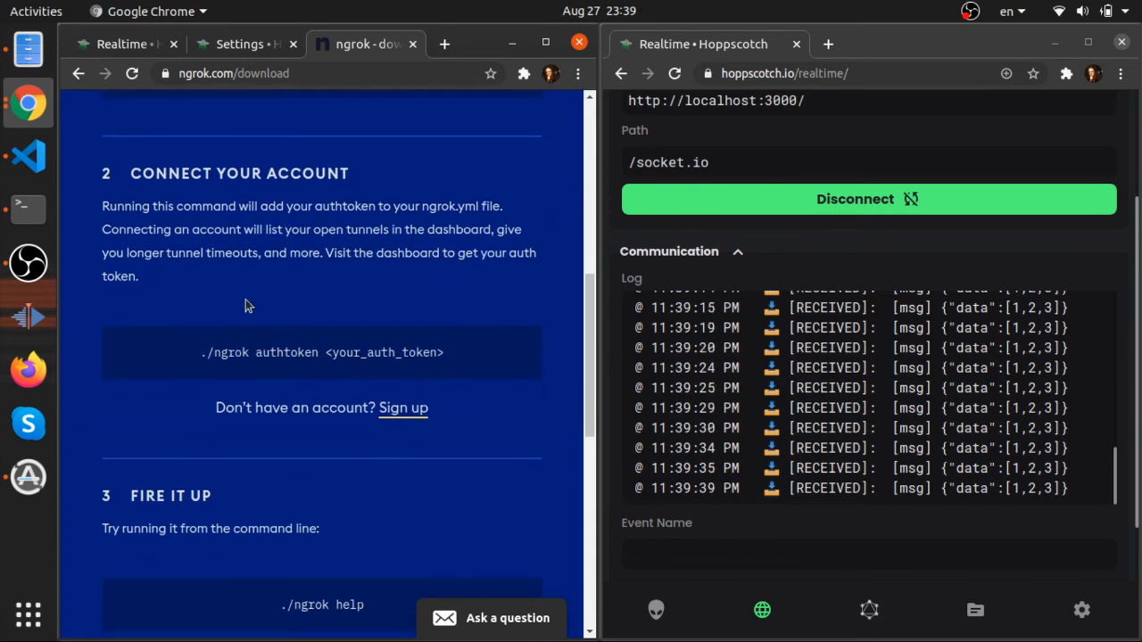
double_click(236, 356)
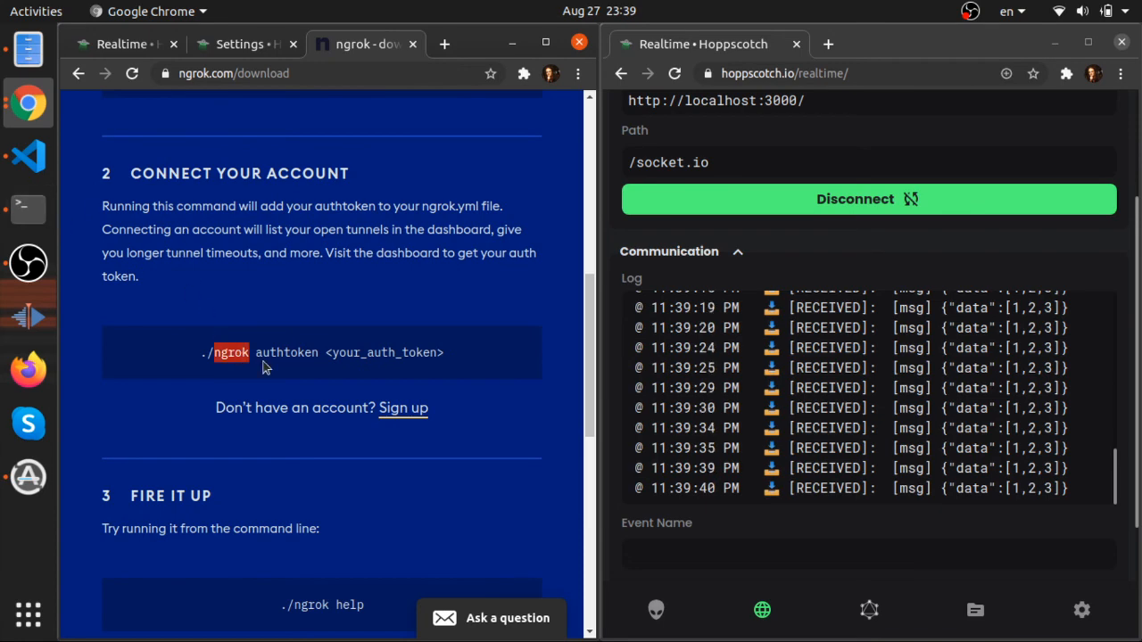
scroll(266, 365, down, 2)
scroll(261, 363, up, 5)
drag(250, 471, 195, 339)
scroll(195, 339, down, 9)
mouse_move(113, 224)
mouse_down()
mouse_move(205, 389)
mouse_move(224, 522)
mouse_up()
scroll(224, 523, down, 2)
Highlight parts of the './ngrok http 80' tunnel command, then bring the terminal forward
click(211, 443)
mouse_move(212, 443)
mouse_down()
mouse_move(298, 451)
mouse_move(247, 433)
mouse_up()
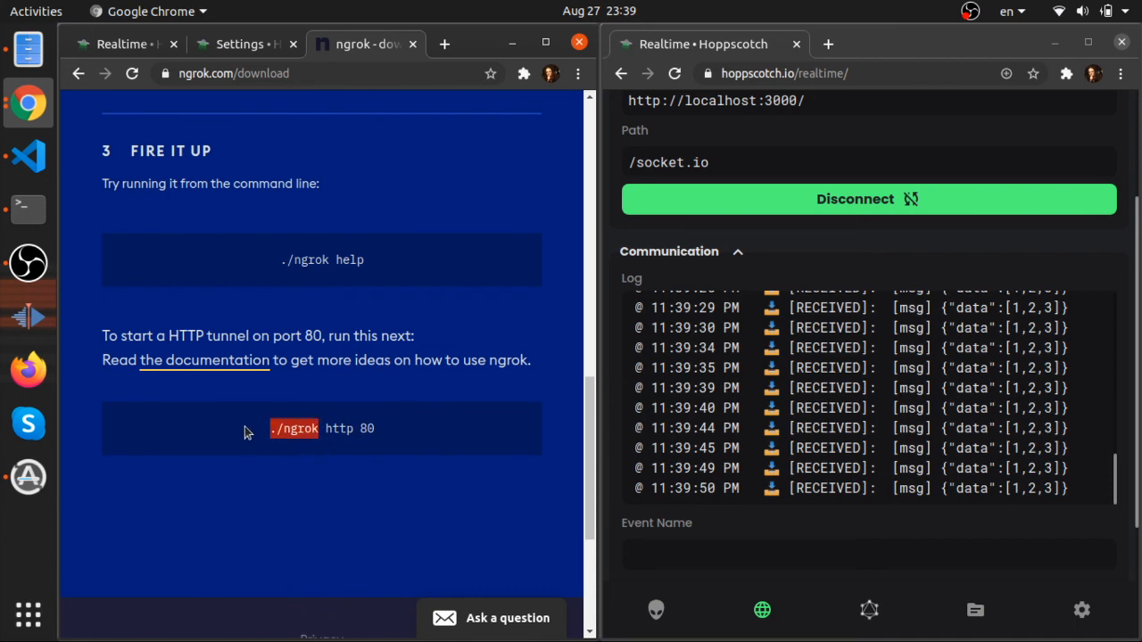
double_click(328, 431)
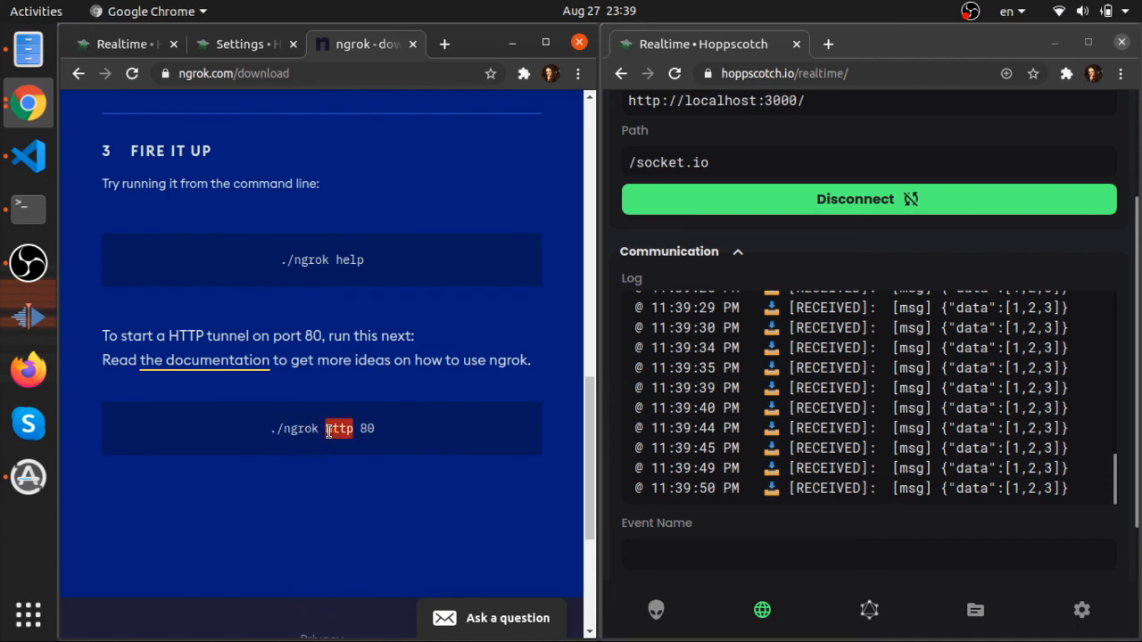
click(372, 425)
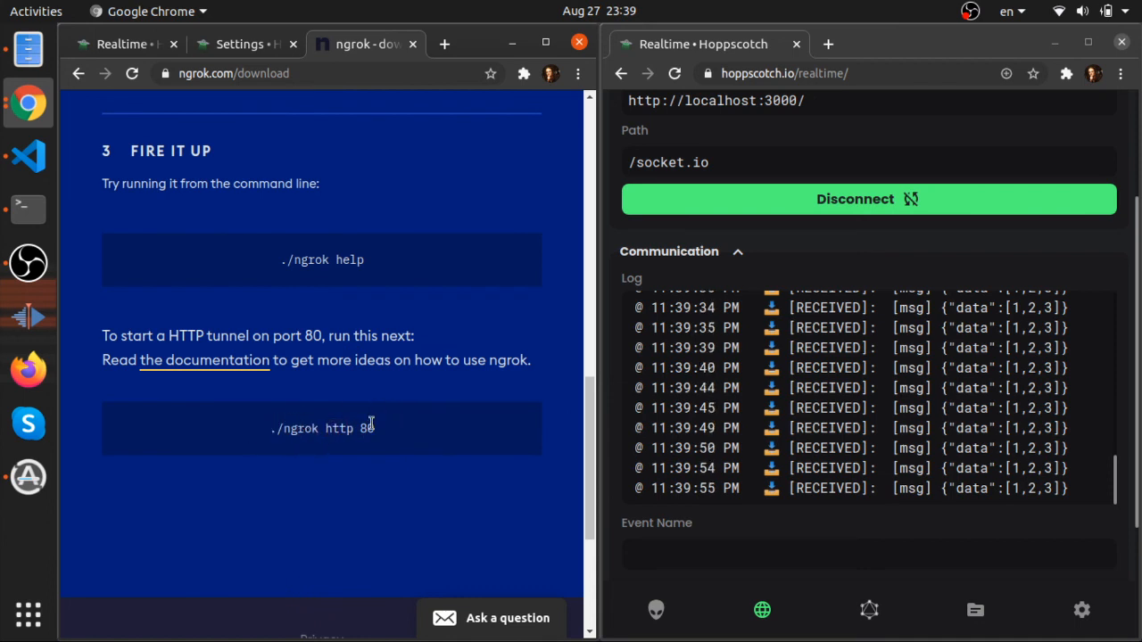
click(27, 209)
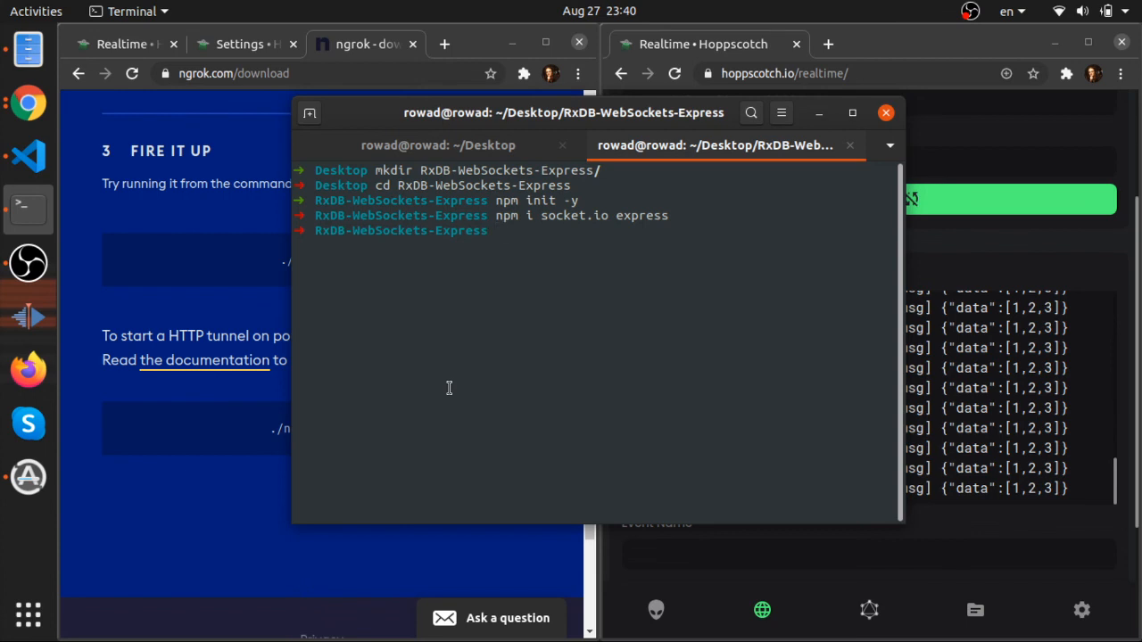
In the Desktop terminal session, clear the screen and tab-complete the ./ngrok command
key(ctrl+Page_Up)
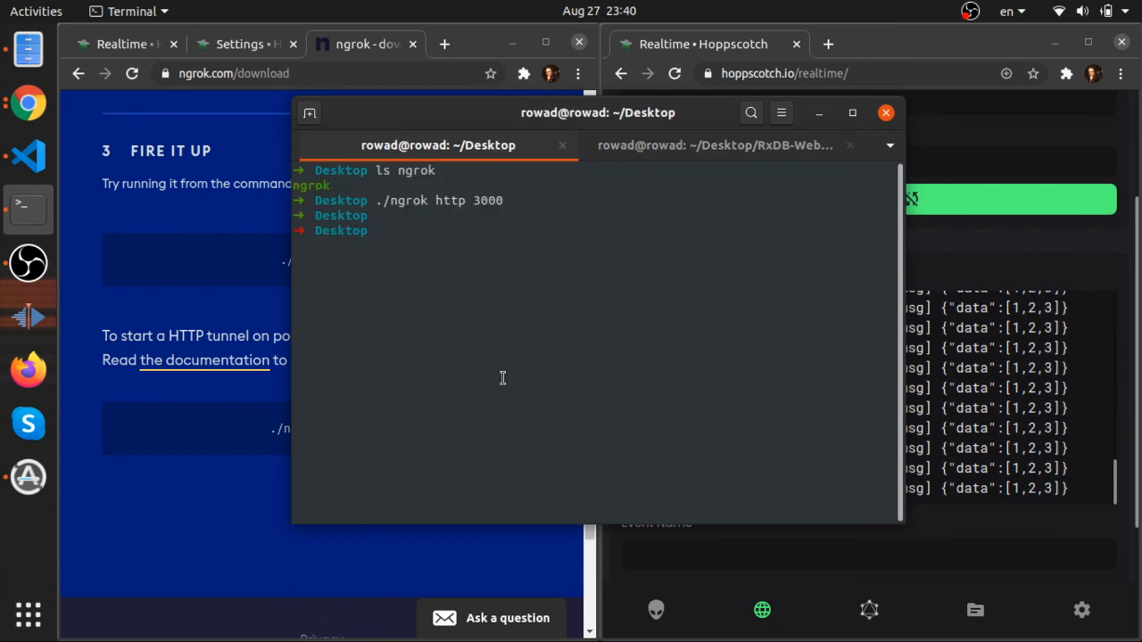
text(./)
key(Tab)
text(ng)
key(Tab)
key(ctrl+c)
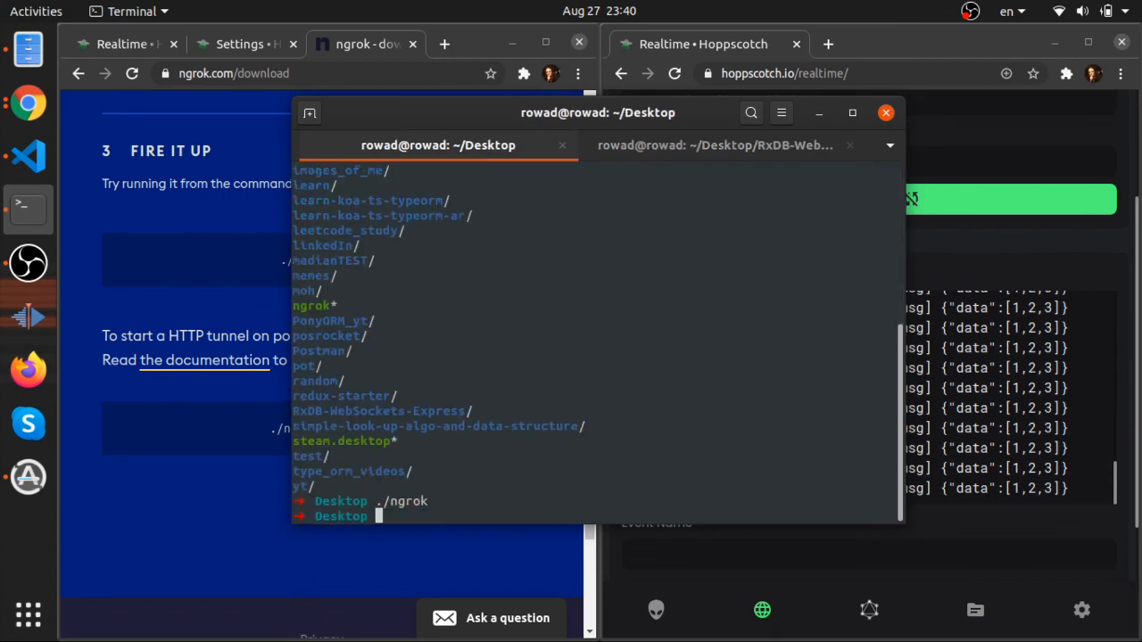
key(Return)
key(ctrl+l)
text(./ng)
key(Tab)
text(http)
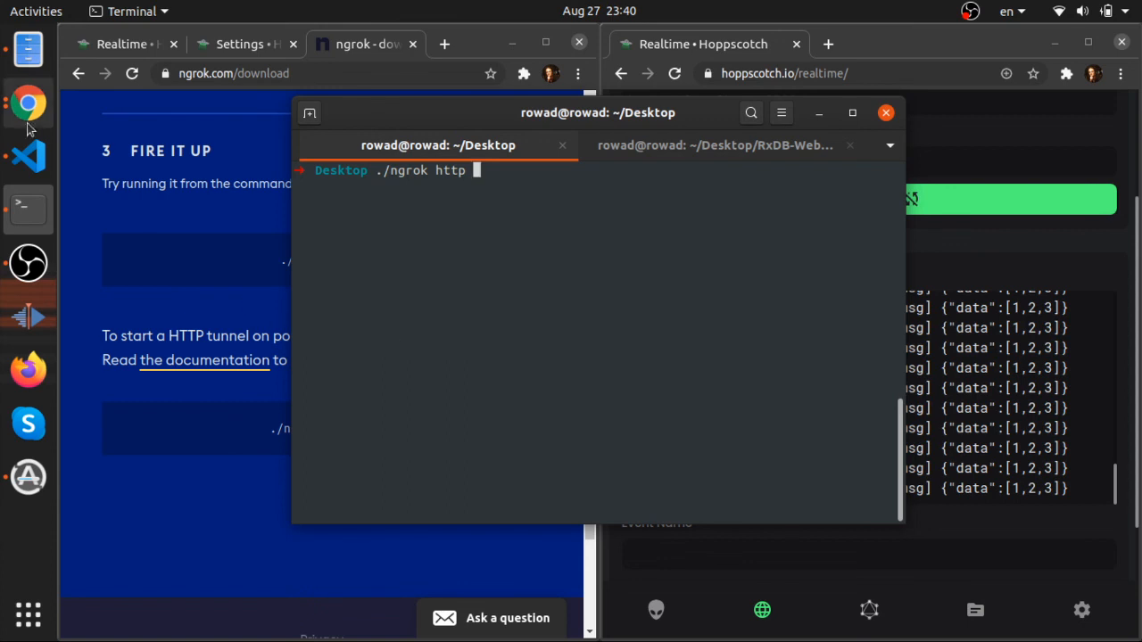
Check the server output in VS Code, run the ngrok tunnel on port 3000, then stop it
click(29, 156)
key(ctrl+grave)
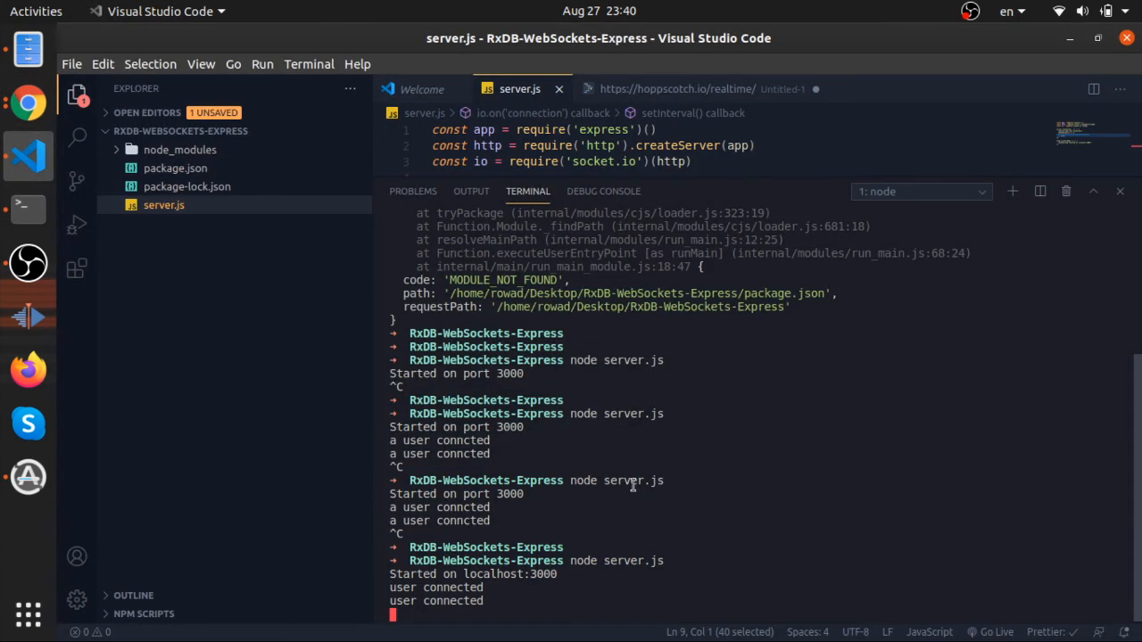
key(ctrl+grave)
key(alt+Tab)
key(alt+Tab)
key(alt+Tab)
text(3000)
key(Return)
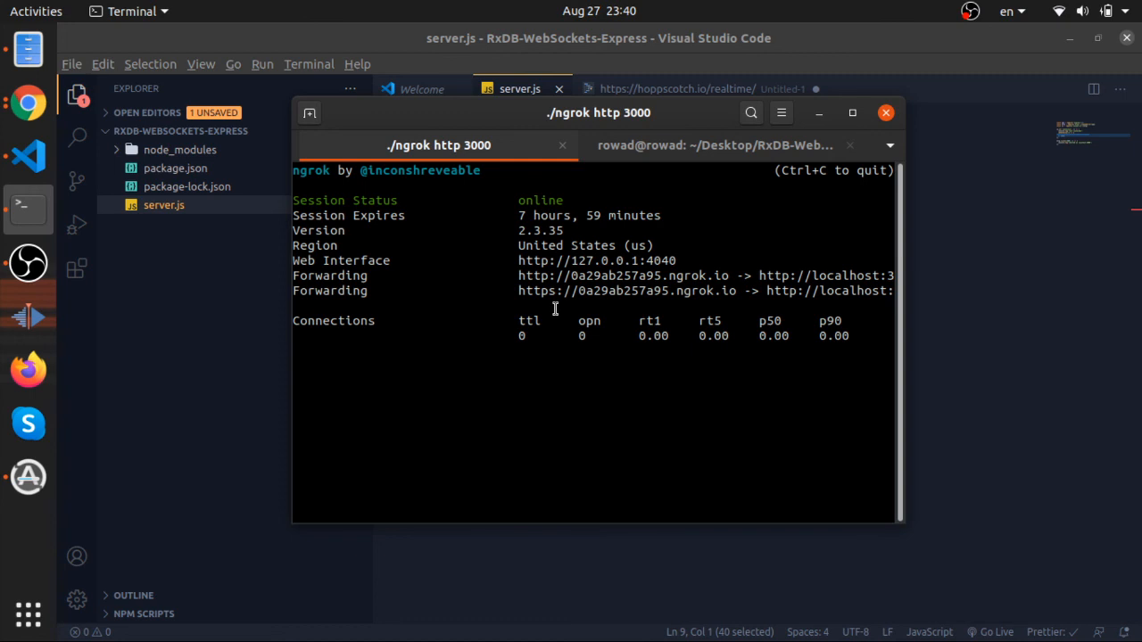
key(ctrl+c)
Review the connection handler and 'user connected' log line in server.js
key(alt+Tab)
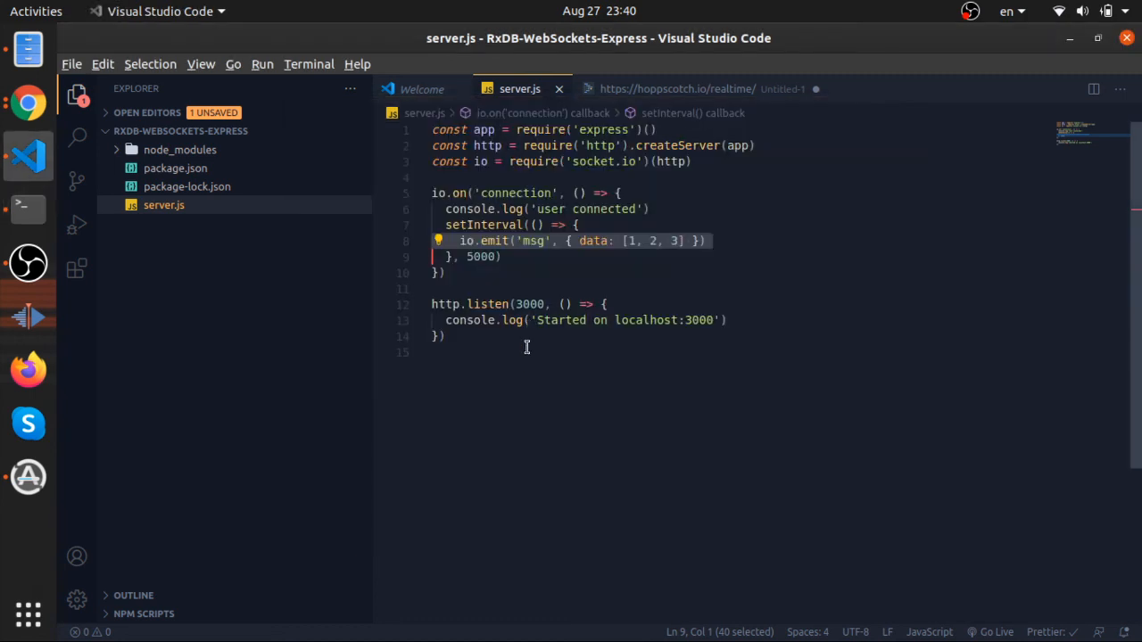
key(ctrl+grave)
key(ctrl+grave)
click(549, 223)
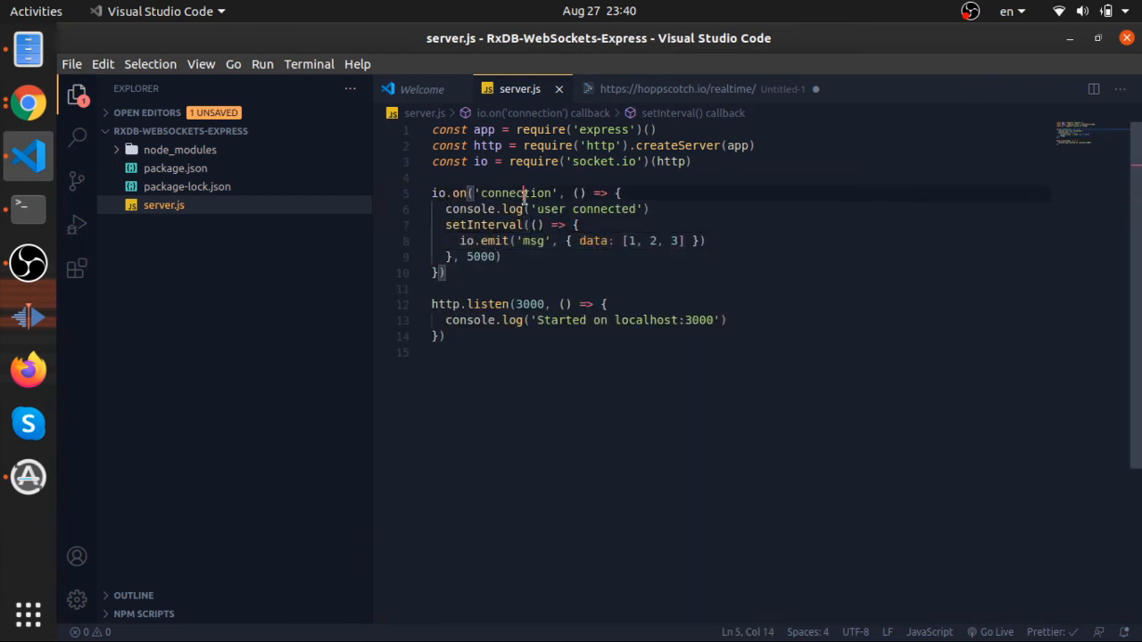
drag(432, 192, 432, 208)
triple_click(504, 211)
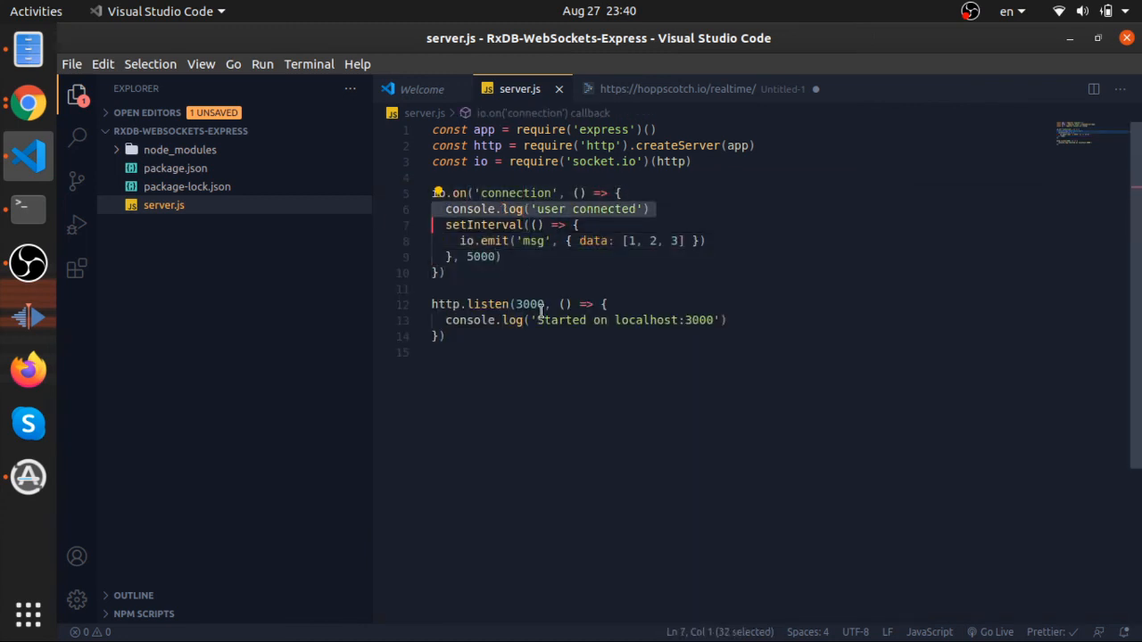
Select the server's startup and connection messages in the output panel, then return to Chrome
key(ctrl+grave)
drag(502, 612, 383, 572)
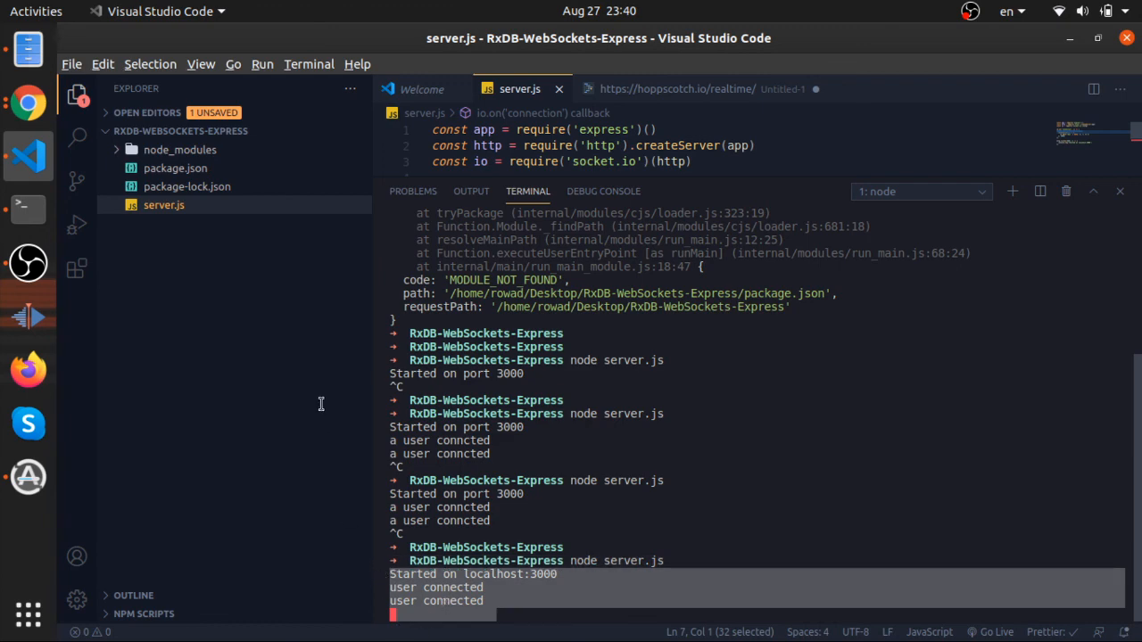
key(alt+Tab)
Load the Hoppscotch realtime page in a new Chrome window moved to the right
click(28, 102)
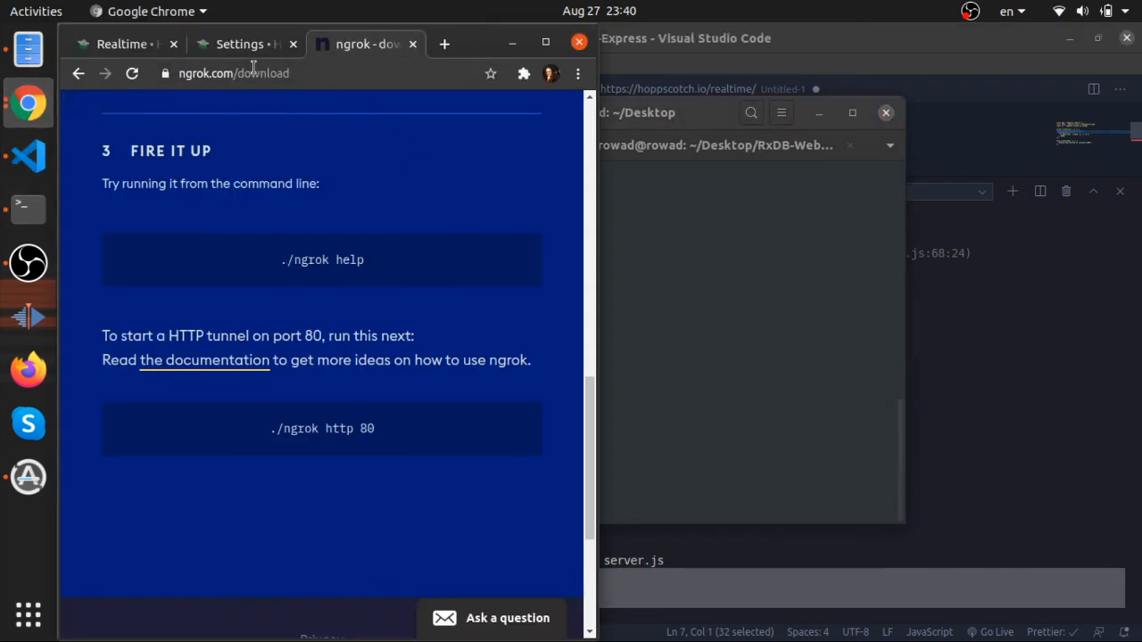
click(134, 43)
click(219, 71)
key(ctrl+c)
key(ctrl+n)
key(ctrl+v)
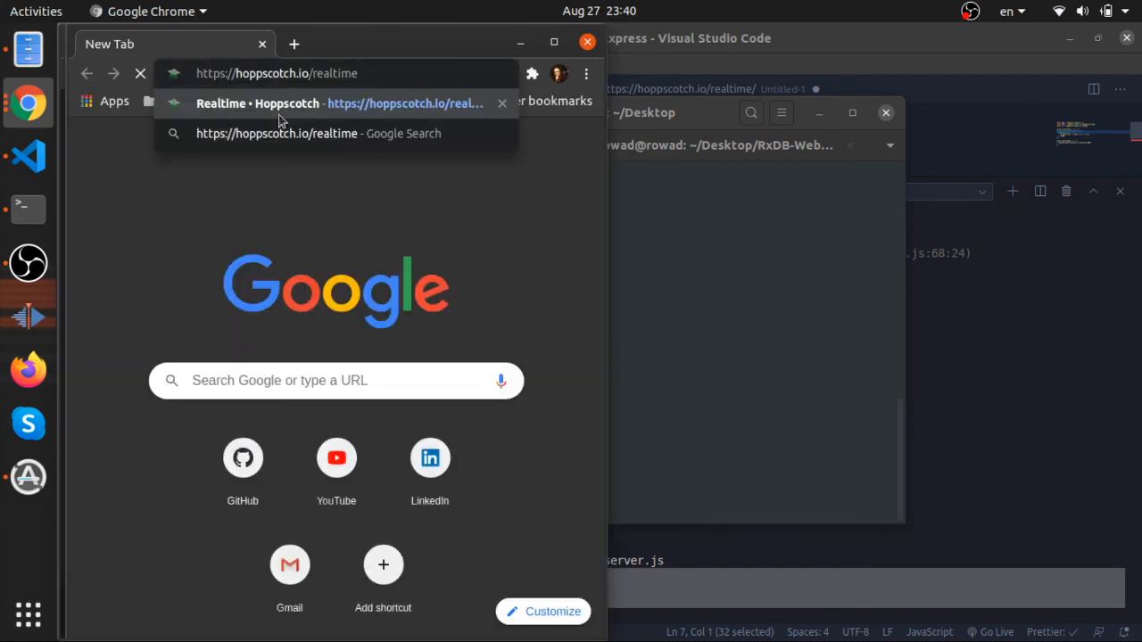
key(Return)
drag(335, 48, 674, 66)
scroll(232, 357, up, 3)
scroll(232, 357, down, 3)
scroll(250, 208, up, 3)
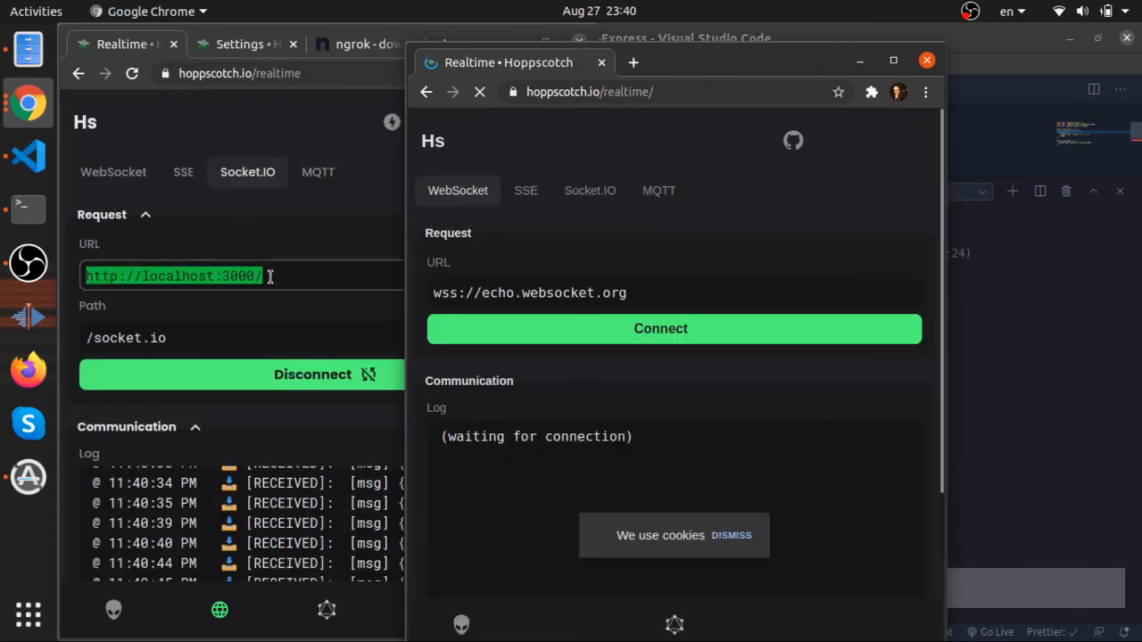
click(269, 276)
click(747, 263)
triple_click(658, 294)
key(ctrl+v)
click(595, 190)
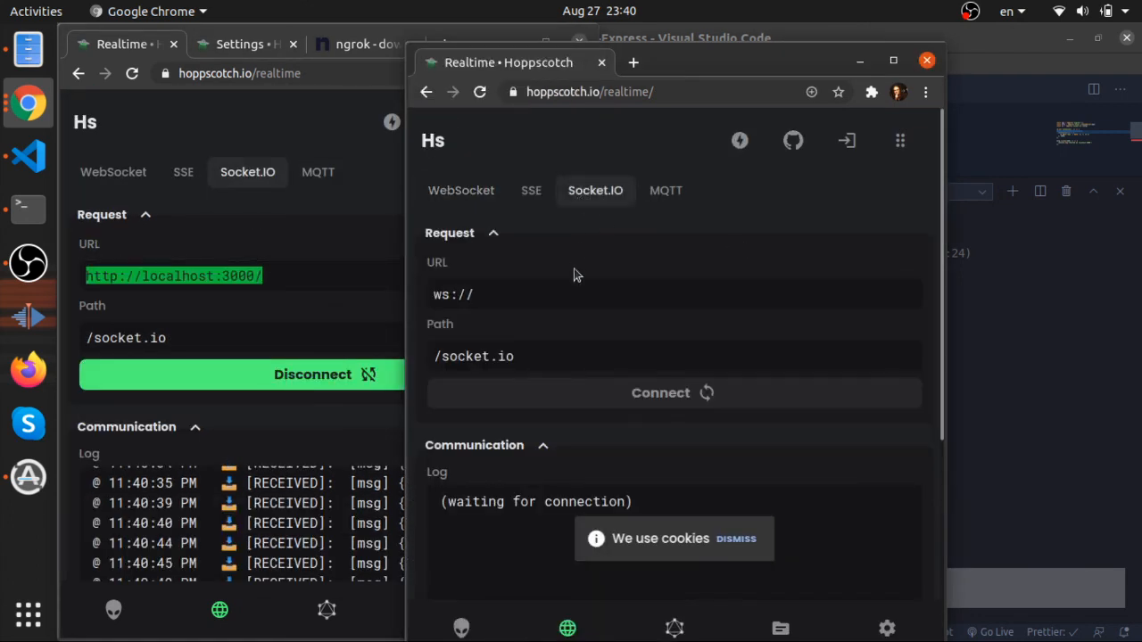
triple_click(571, 295)
key(ctrl+v)
click(575, 393)
scroll(594, 339, down, 3)
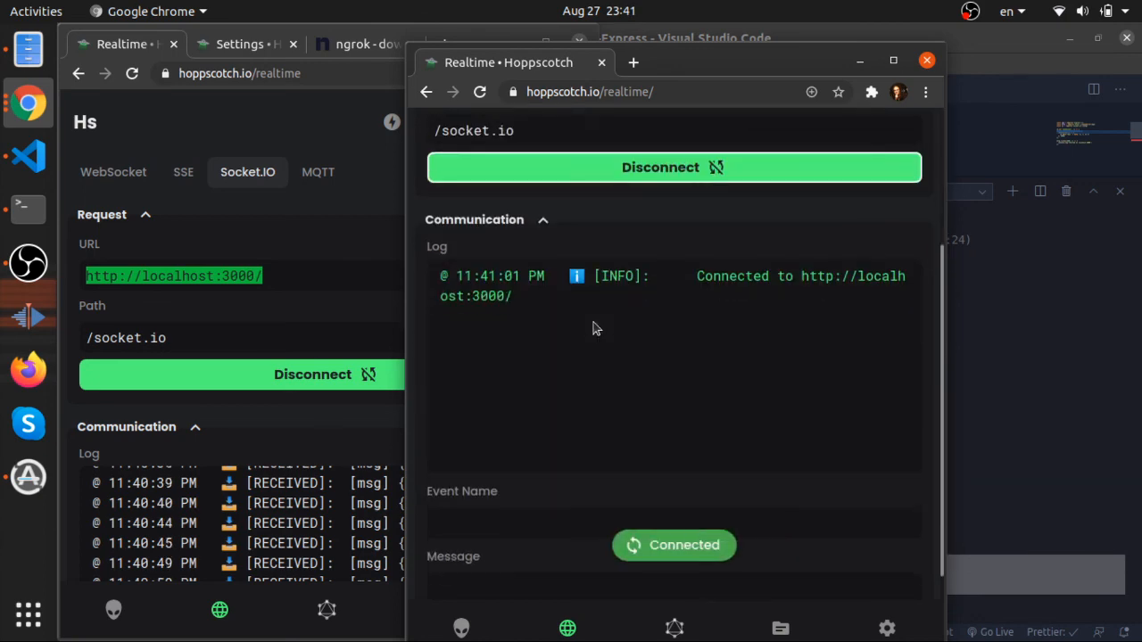
Hide the server output and duplicate the 'msg' emit line in server.js
click(28, 156)
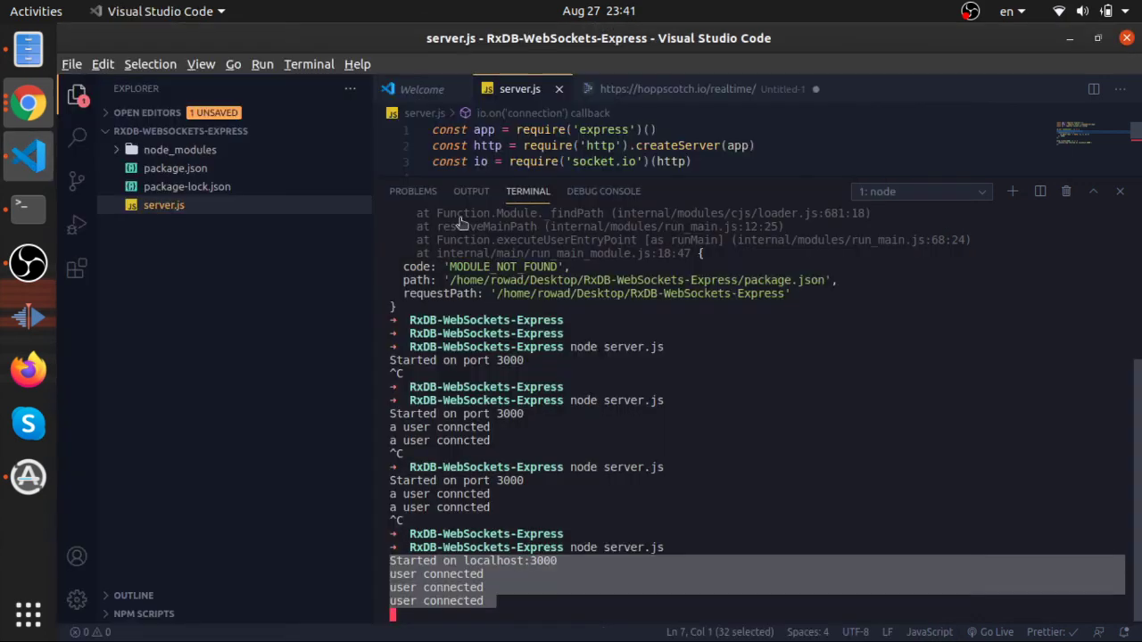
click(534, 567)
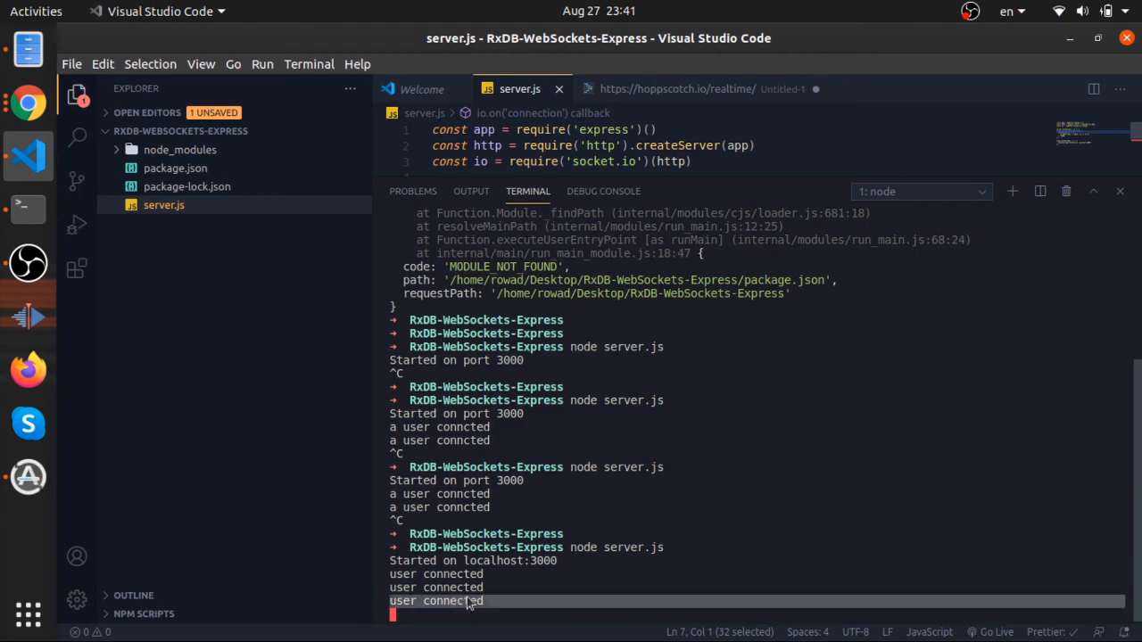
key(ctrl+grave)
key(ctrl+grave)
key(ctrl+grave)
click(529, 241)
key(End)
key(shift+Home)
key(ctrl+c)
key(End)
key(Return)
key(ctrl+v)
Rename the copy's event to 'new user', then delete that line and save server.js
double_click(532, 257)
text(new)
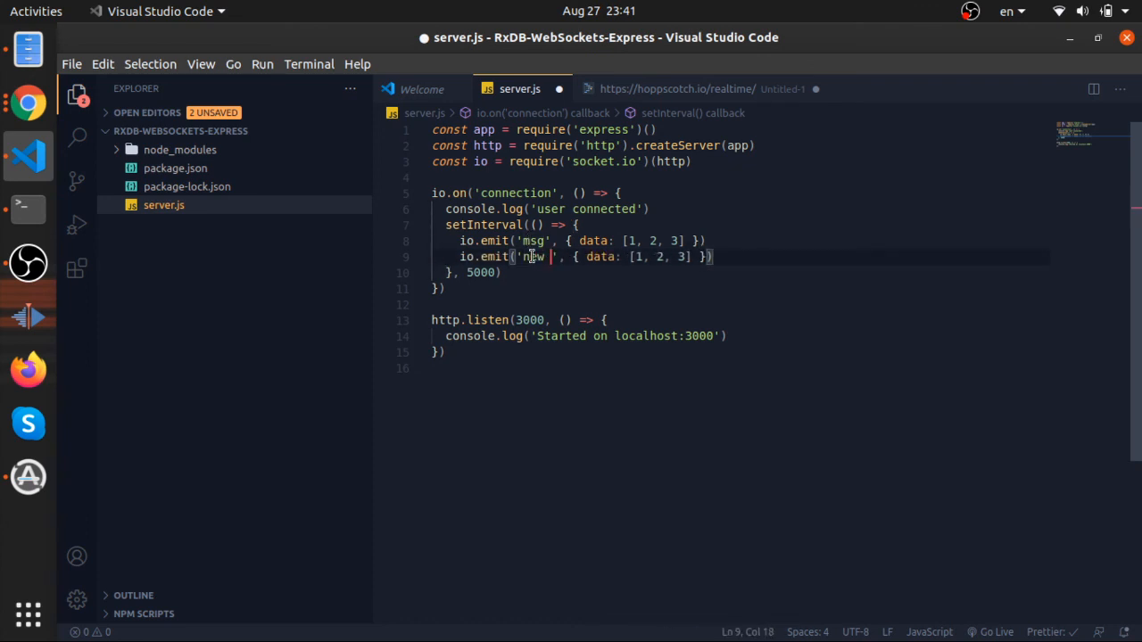
text( user)
key(ctrl+shift+Left)
key(ctrl+shift+Left)
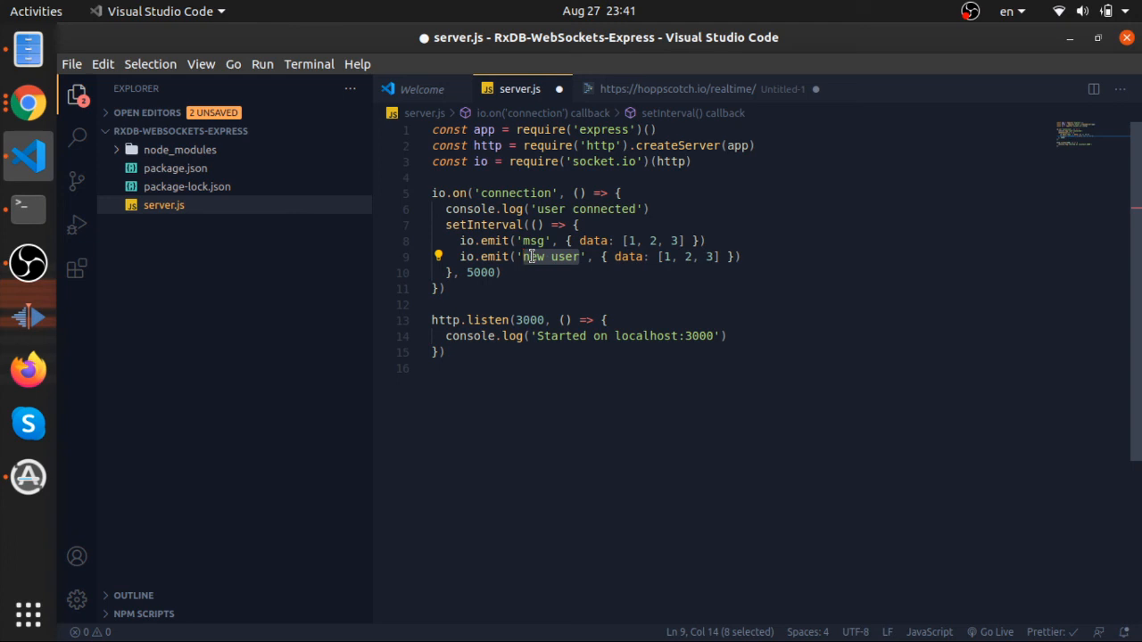
key(End)
key(shift+Home)
key(BackSpace)
key(BackSpace)
key(BackSpace)
key(ctrl+s)
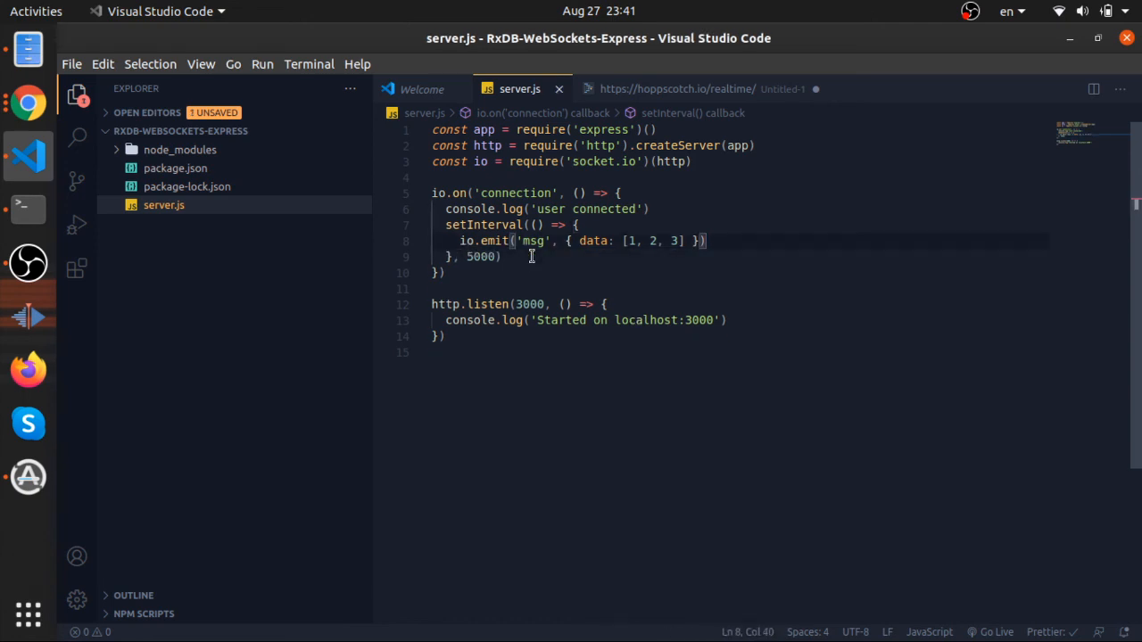
click(485, 172)
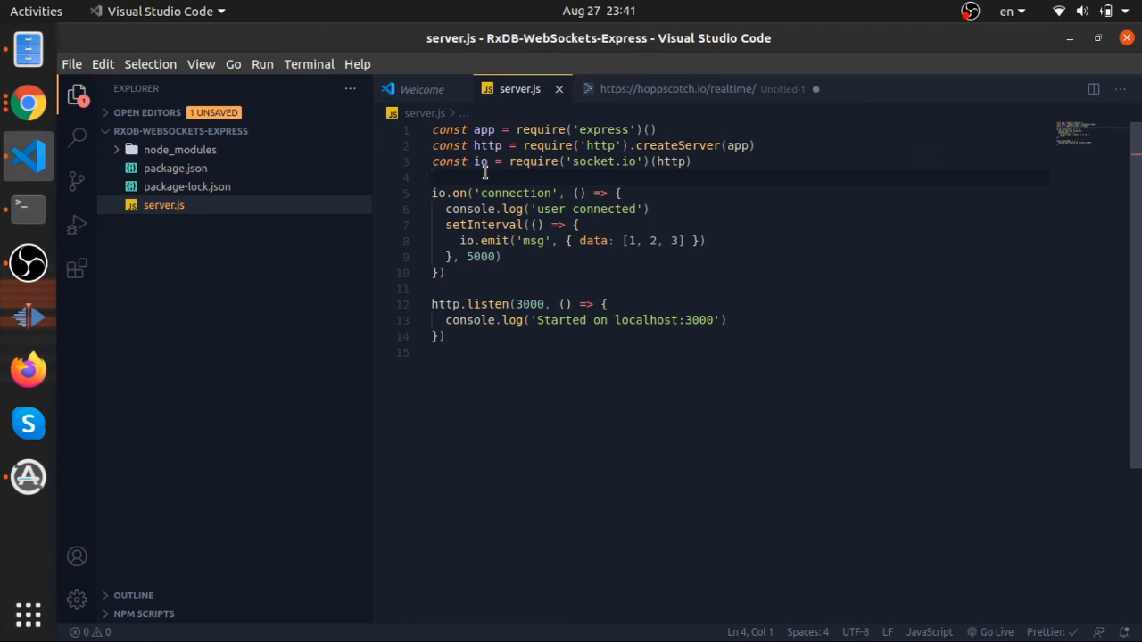
key(alt+Tab)
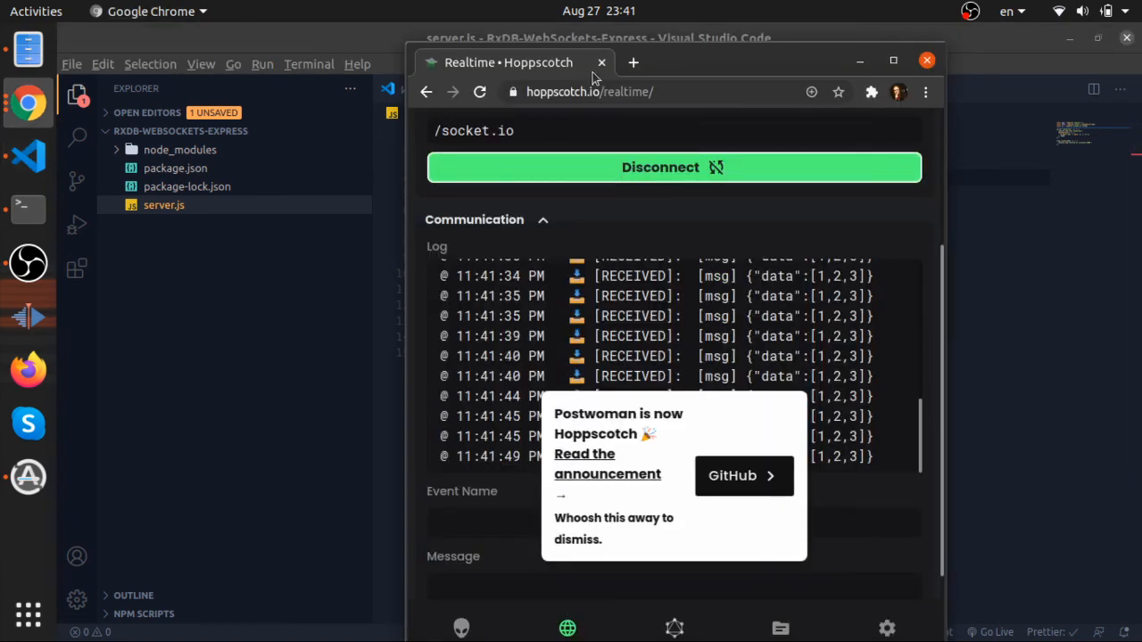
click(602, 62)
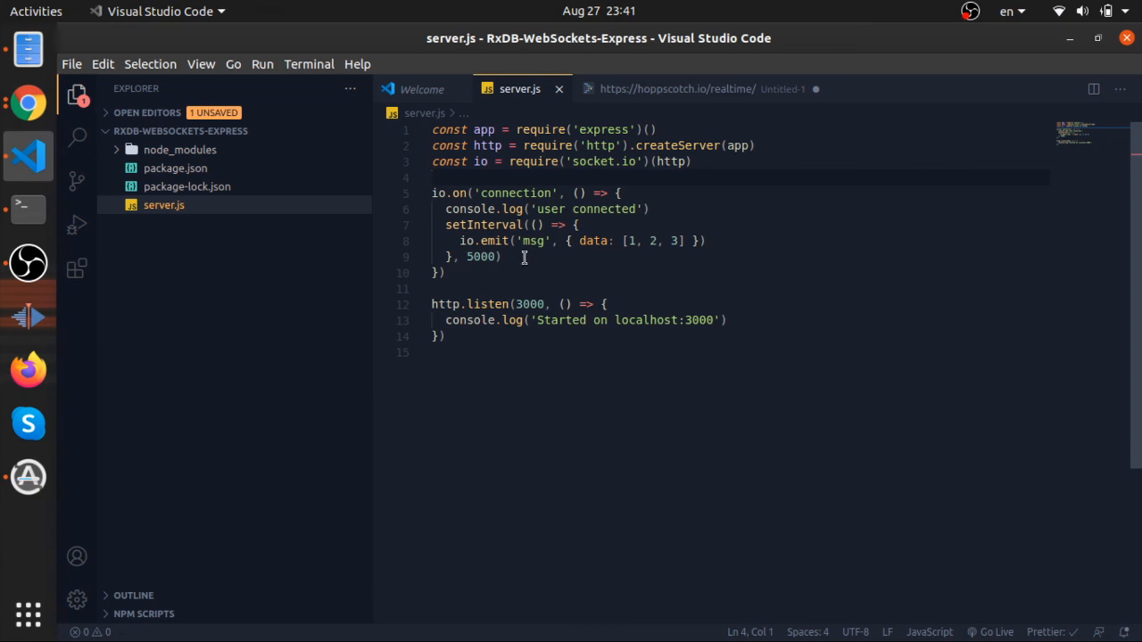
drag(446, 272, 480, 142)
click(502, 225)
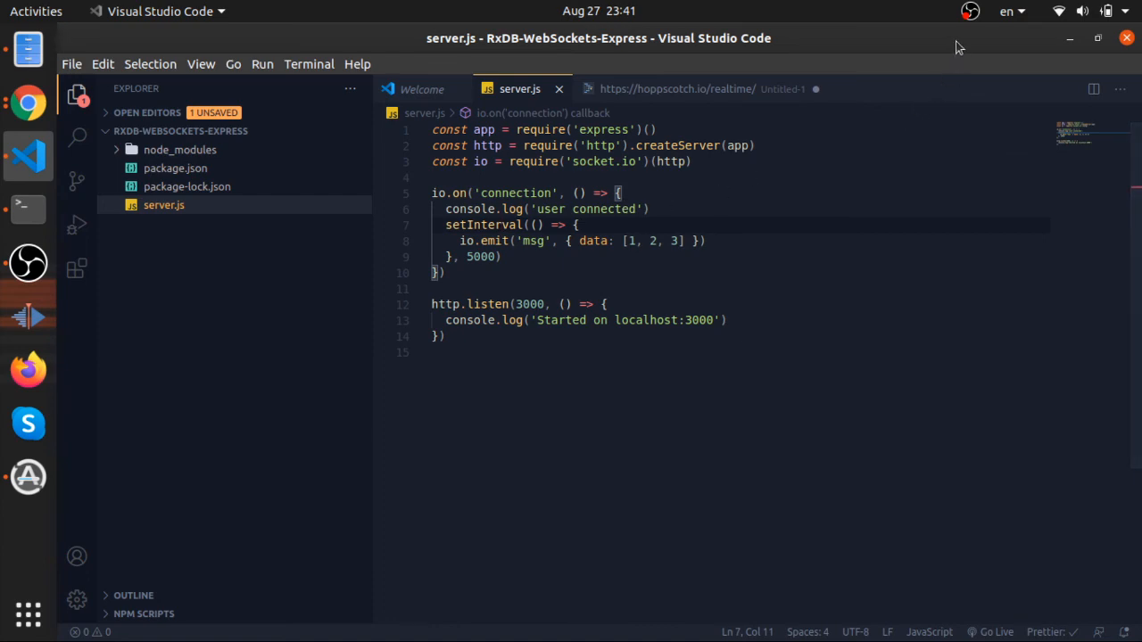